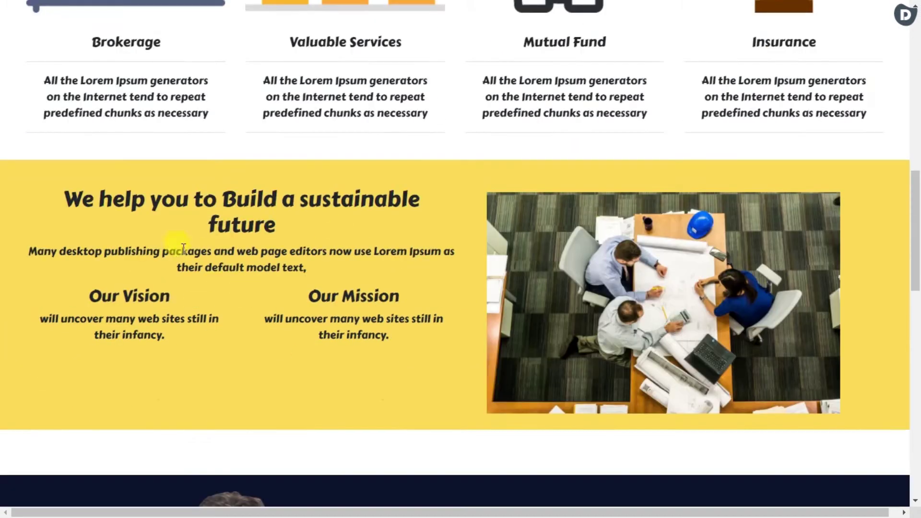
pyautogui.scroll(-3, 367, 296)
pyautogui.scroll(-2, 367, 296)
pyautogui.scroll(-3, 367, 296)
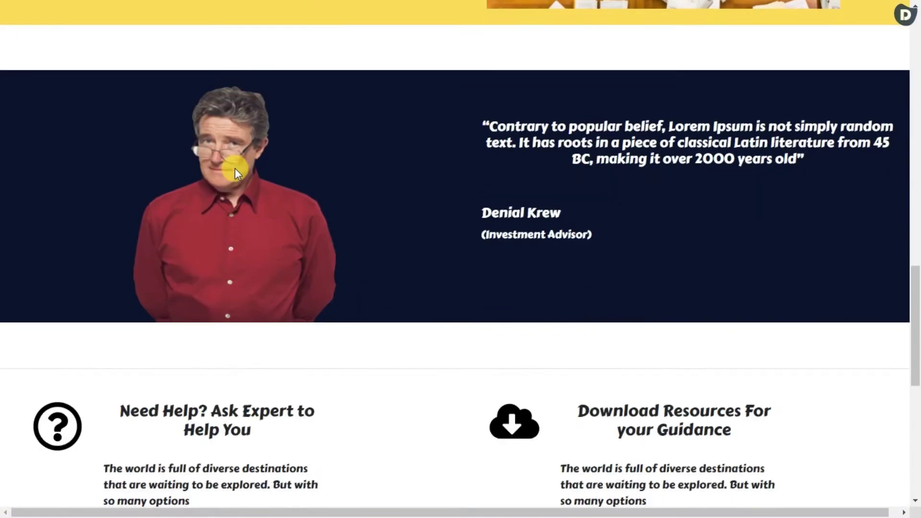
pyautogui.scroll(-1, 374, 366)
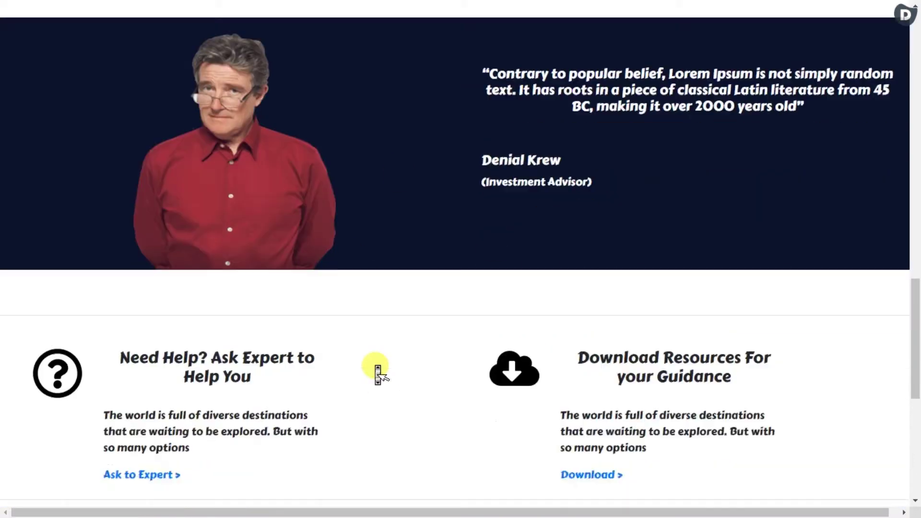
pyautogui.scroll(-2, 375, 366)
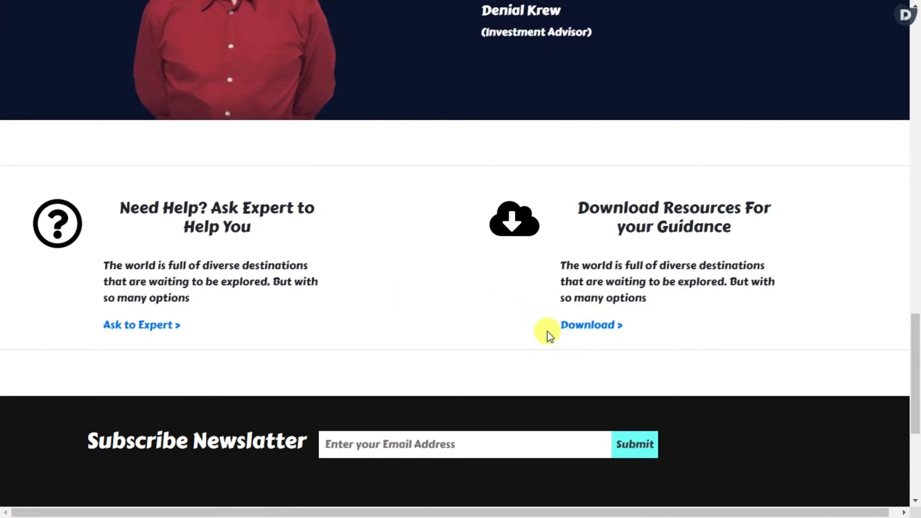
# - Scroll the consultant site in Chrome to its footer and focus the newsletter email field
pyautogui.middleClick(438, 292)
pyautogui.scroll(-3, 438, 291)
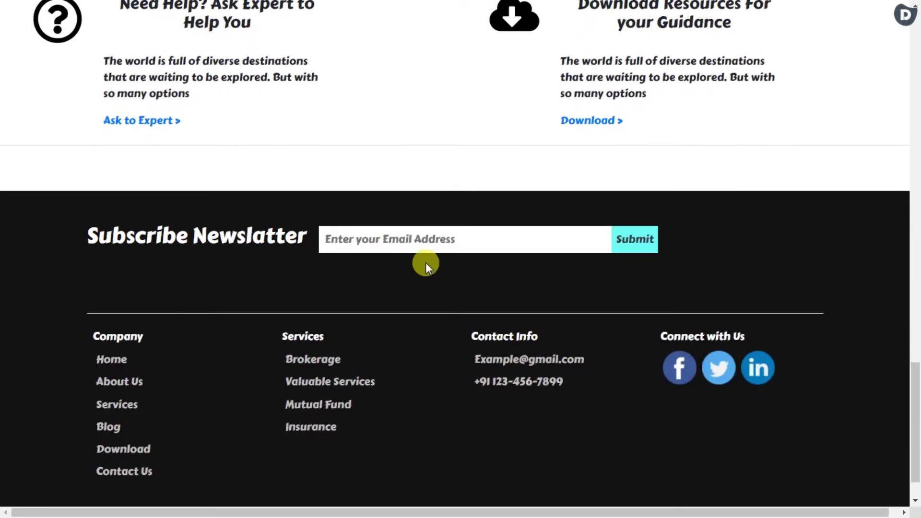
pyautogui.click(507, 245)
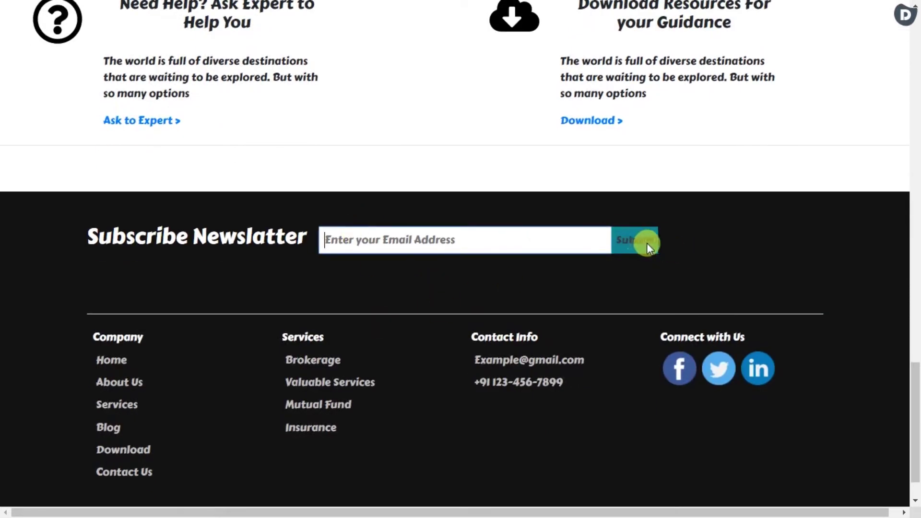
pyautogui.scroll(-1, 427, 321)
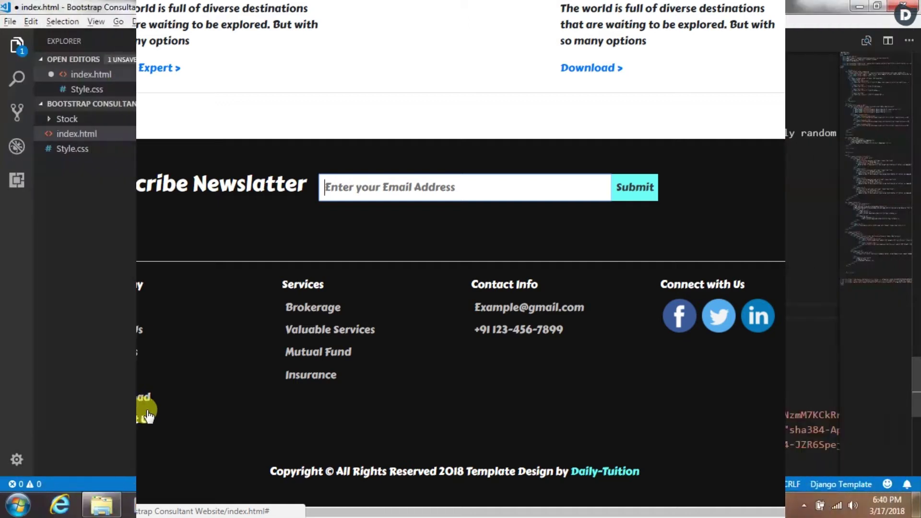
pyautogui.write('div')
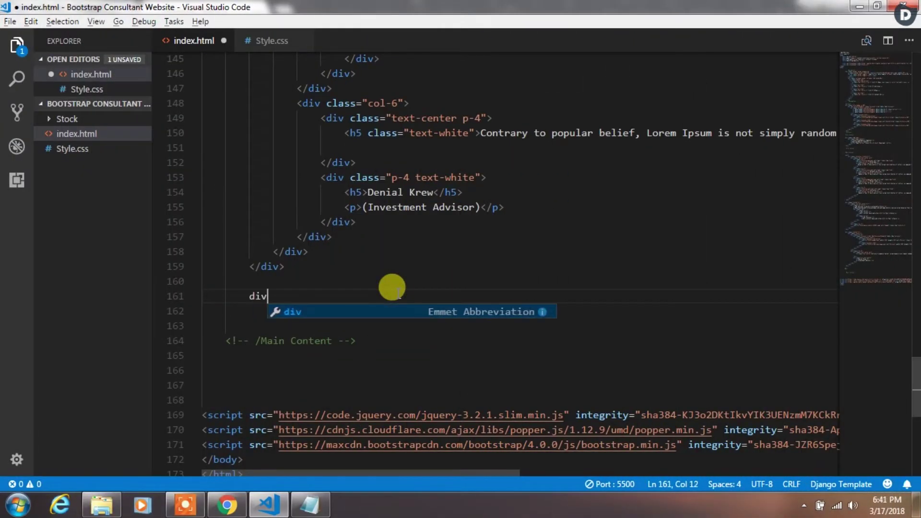
pyautogui.write('.content-3')
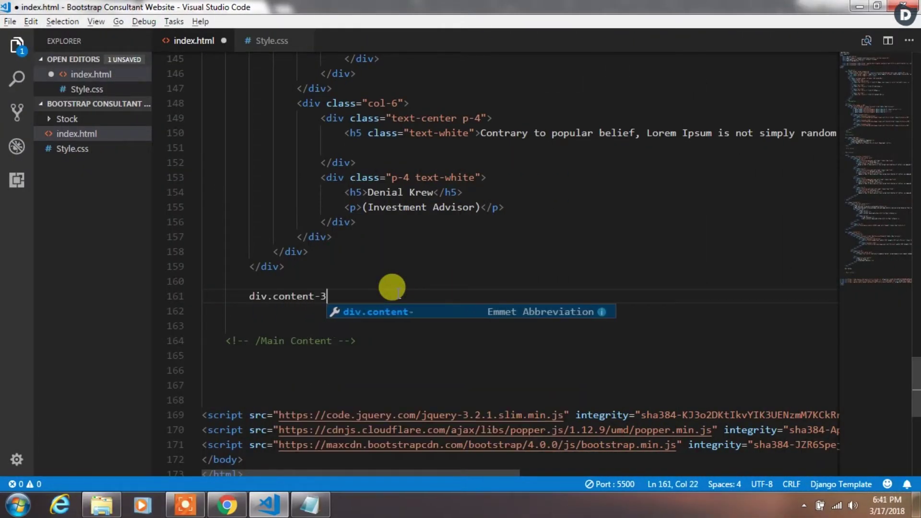
pyautogui.write('-4')
# - Create a content-4 div below the testimonial with a row div inside it
pyautogui.press('Tab')
pyautogui.press('Return')
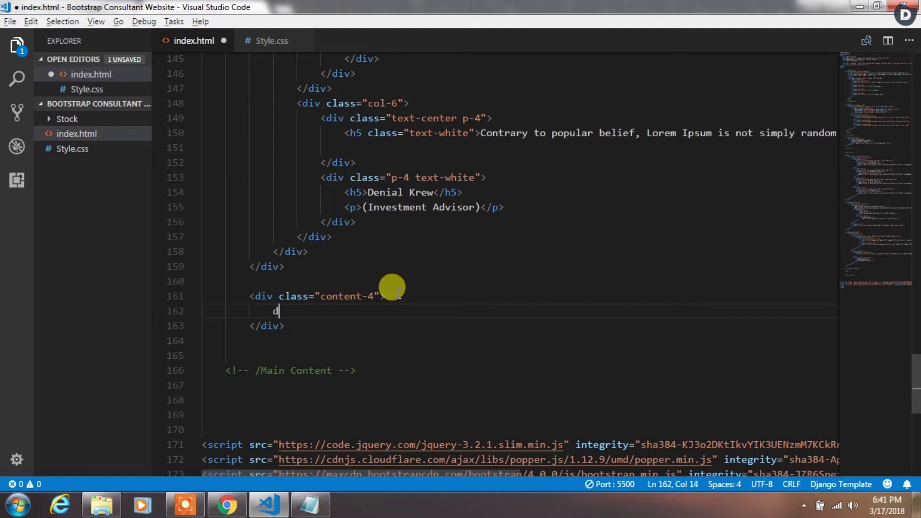
pyautogui.write('iv.row')
pyautogui.press('Tab')
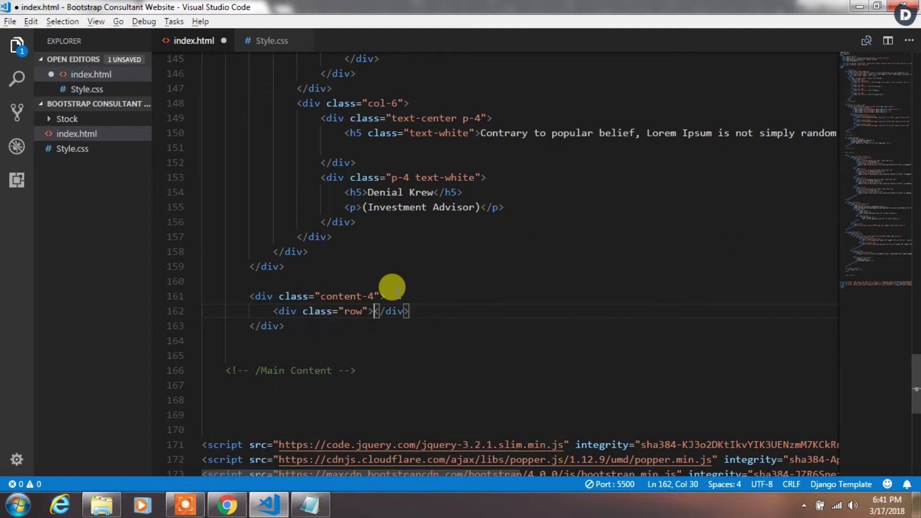
pyautogui.press('Return')
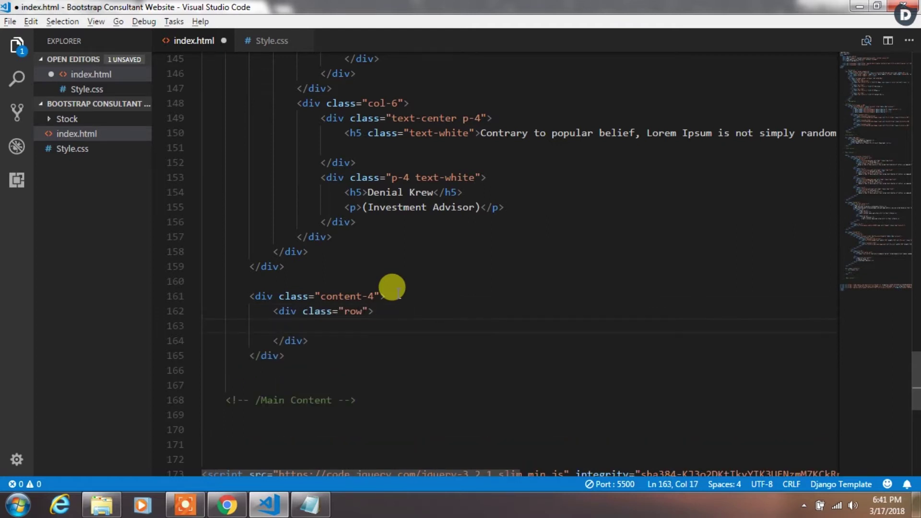
pyautogui.write('div')
pyautogui.hotkey('ctrl', 'z')
pyautogui.hotkey('ctrl', 'z')
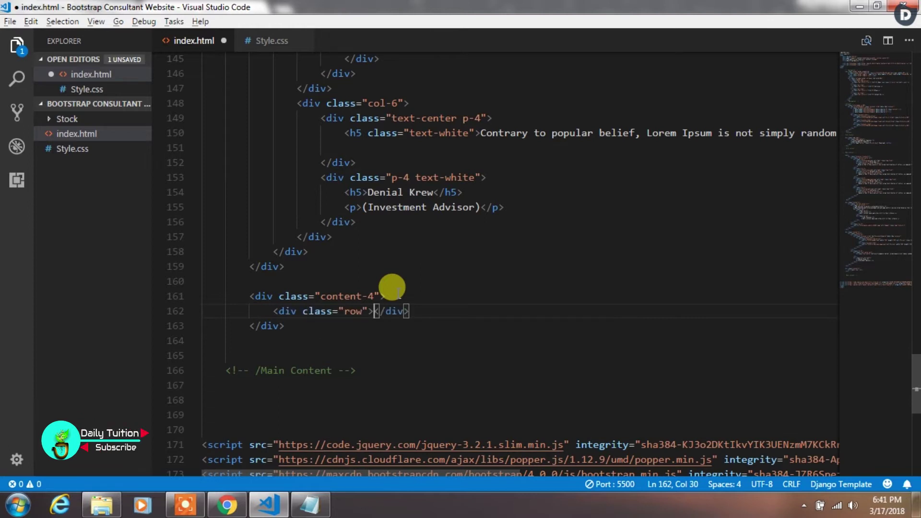
pyautogui.press('Return')
pyautogui.write('d')
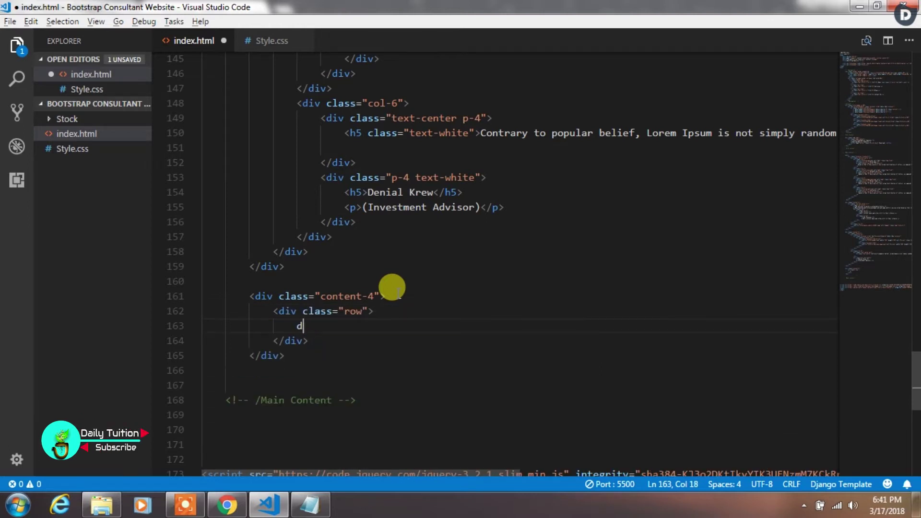
pyautogui.write('iv.col-6')
# - Add two col-6 columns to the row, with the first opened for content
pyautogui.press('Tab')
pyautogui.press('End')
pyautogui.press('Return')
pyautogui.write('div')
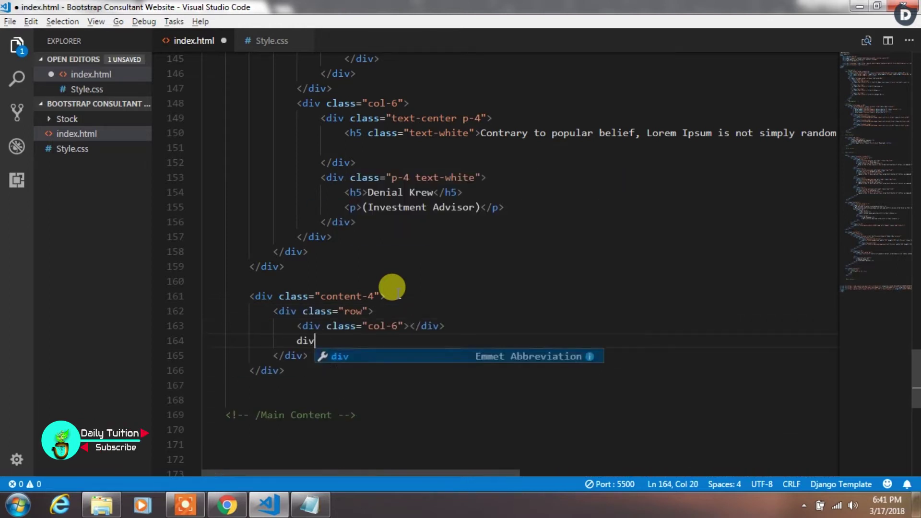
pyautogui.write('.col-6')
pyautogui.press('BackSpace')
pyautogui.press('BackSpace')
pyautogui.write('-')
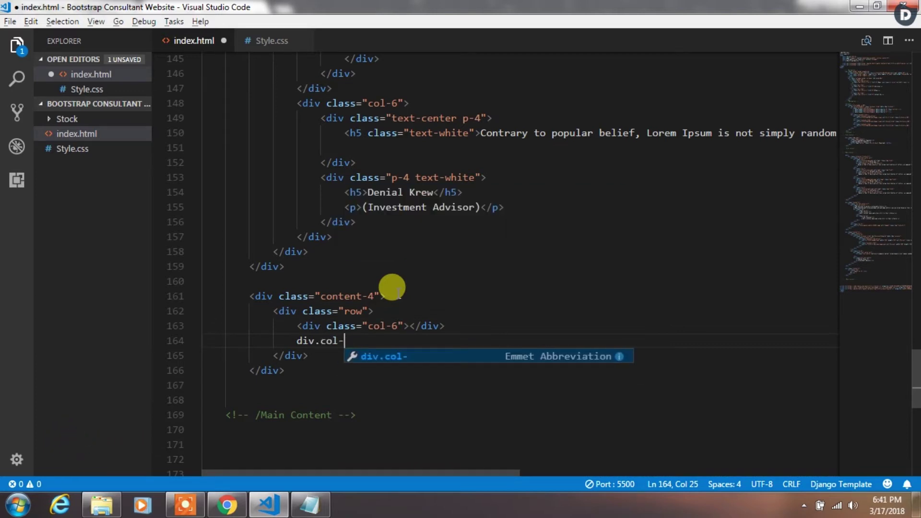
pyautogui.write('6')
pyautogui.press('Tab')
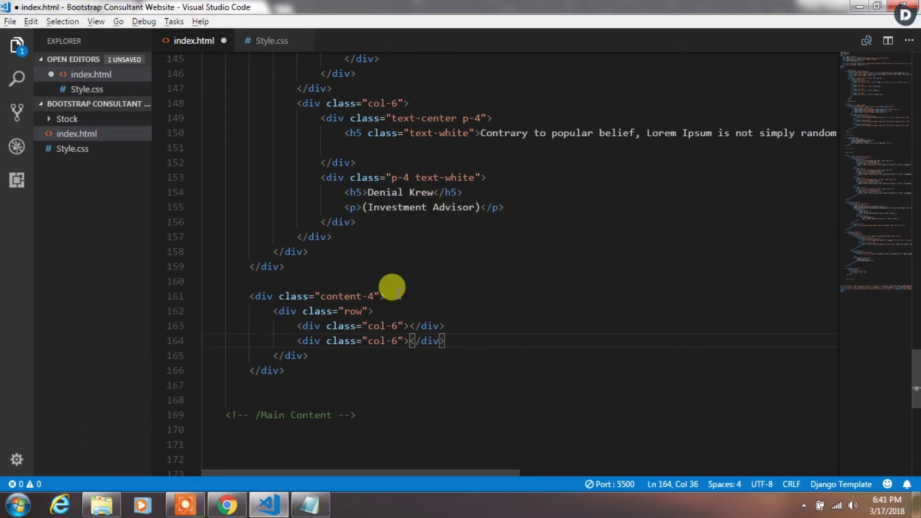
pyautogui.press('Return')
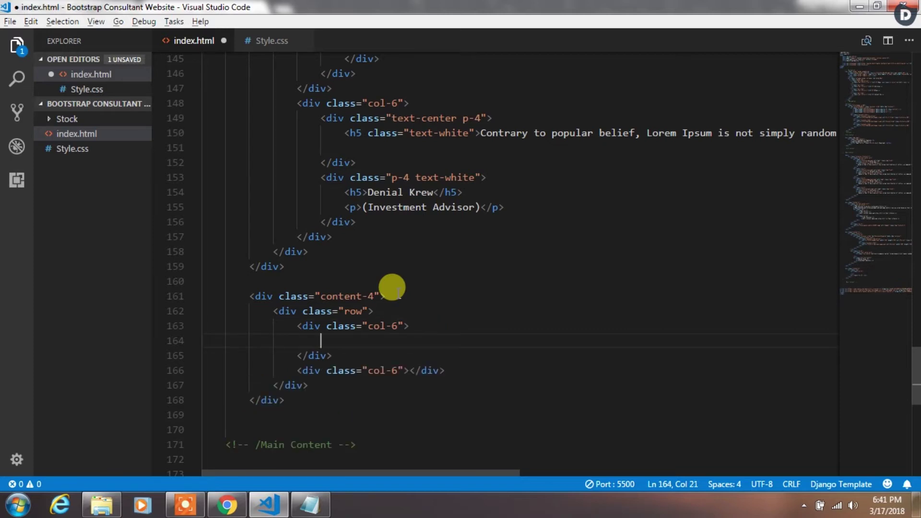
pyautogui.write('div.row')
# - Nest a row holding col-2 and col-7 columns inside the first col-6 column
pyautogui.press('Tab')
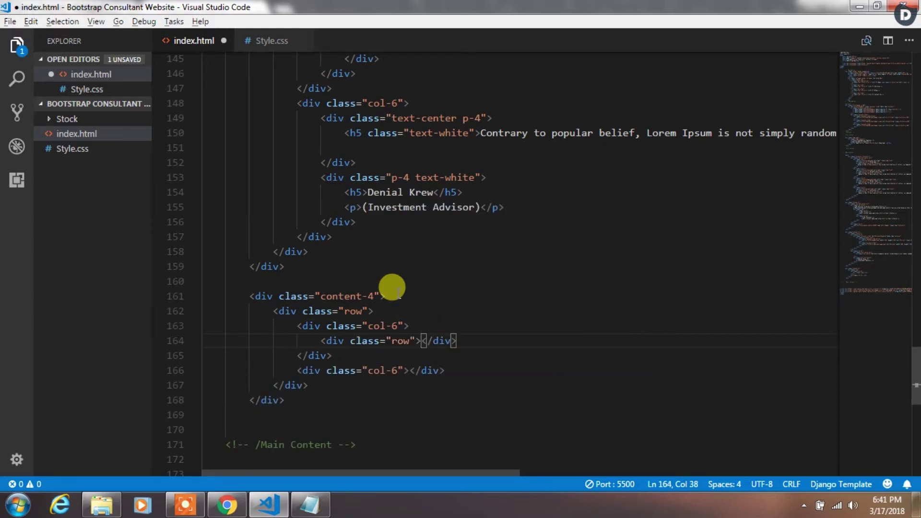
pyautogui.press('Return')
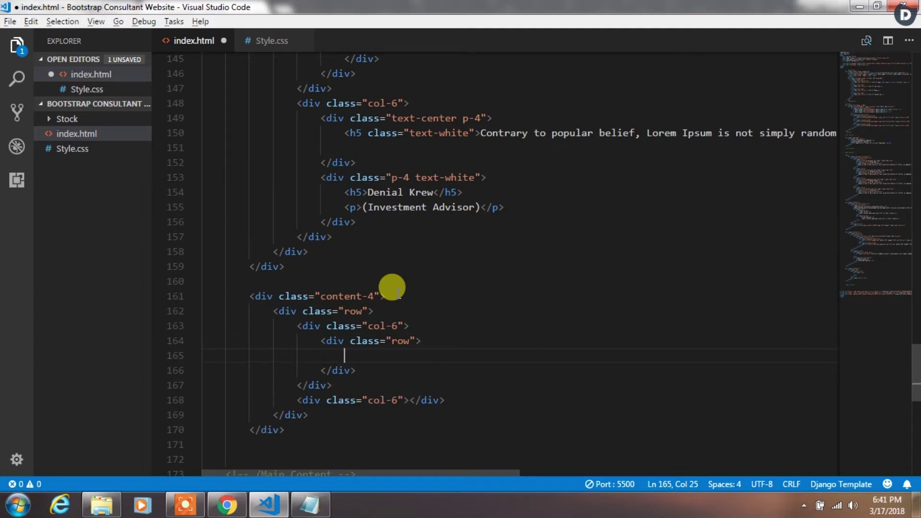
pyautogui.write('div.col-2')
pyautogui.press('Tab')
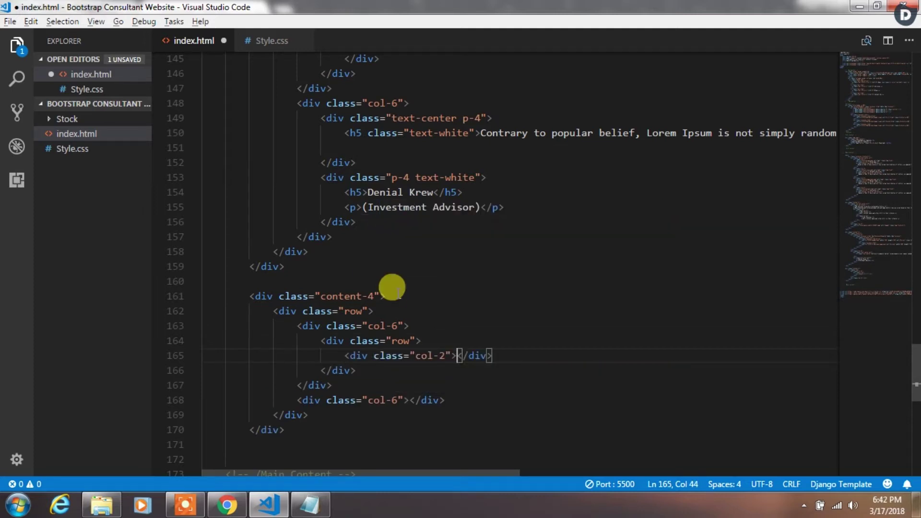
pyautogui.press('End')
pyautogui.press('Return')
pyautogui.write('div.col-')
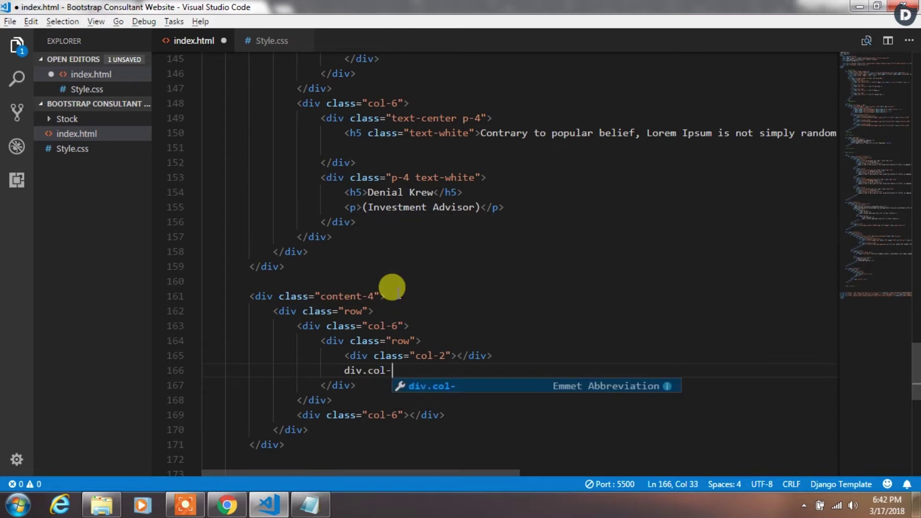
pyautogui.write('7')
pyautogui.press('Tab')
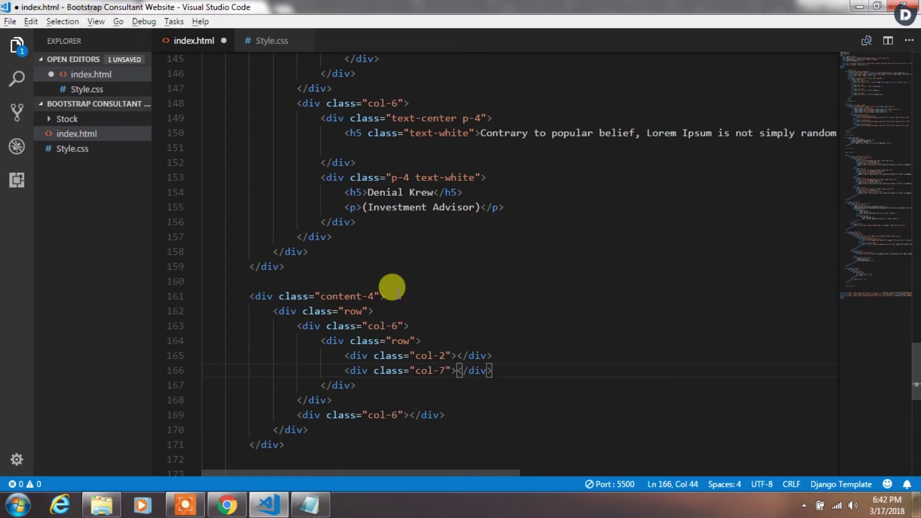
pyautogui.scroll(-2, 393, 288)
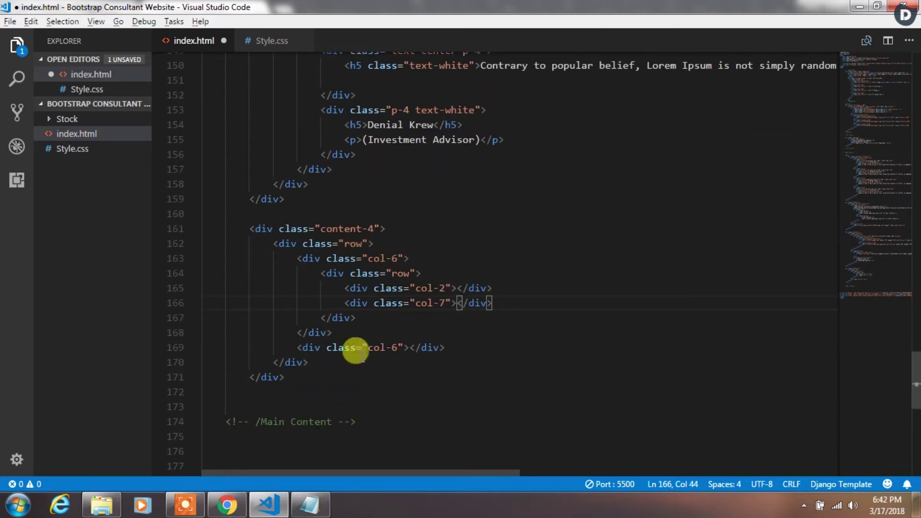
# - Put the Stock/question-circle.svg image in col-2, save, and preview it in Chrome
pyautogui.click(456, 288)
pyautogui.press('Return')
pyautogui.write('img')
pyautogui.press('Tab')
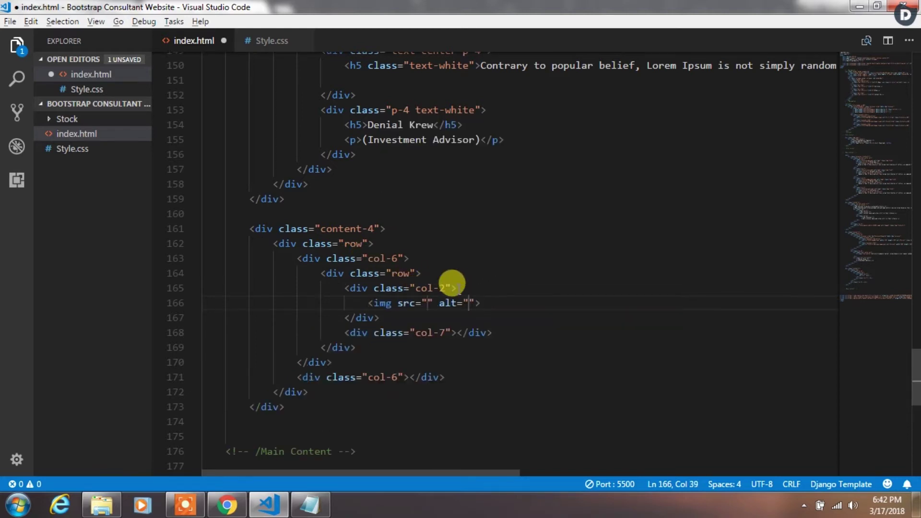
pyautogui.write('Stock/')
pyautogui.write('qu')
pyautogui.press('Tab')
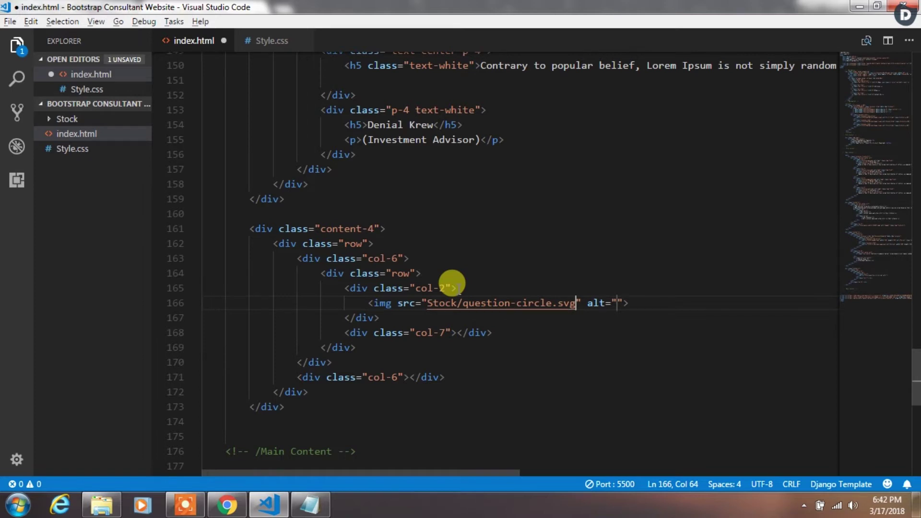
pyautogui.hotkey('ctrl', 's')
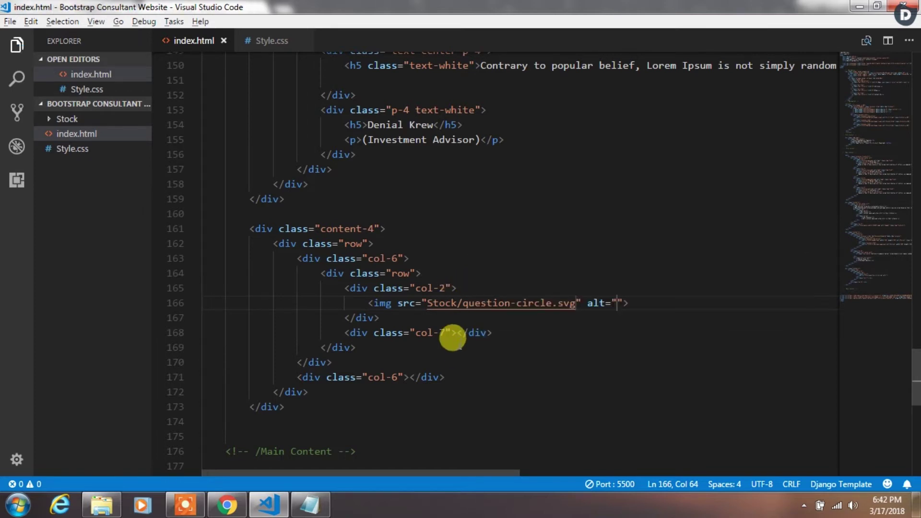
pyautogui.hotkey('alt', 'Tab')
pyautogui.scroll(-1, 456, 335)
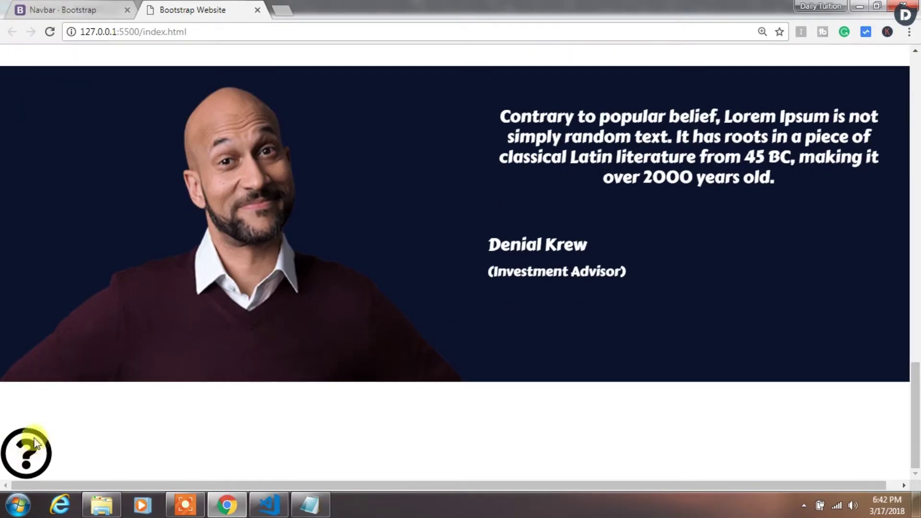
pyautogui.hotkey('alt', 'Tab')
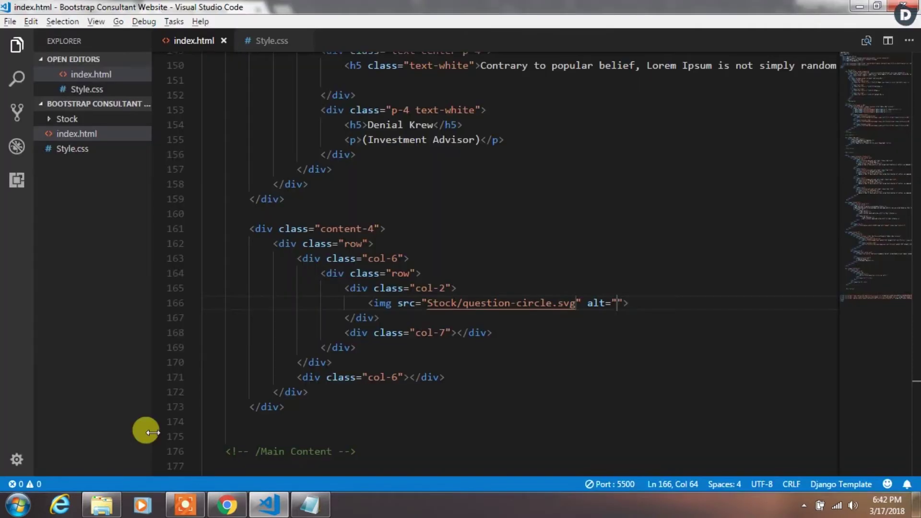
# - Add a text-center div inside the col-7 column
pyautogui.click(452, 332)
pyautogui.press('Return')
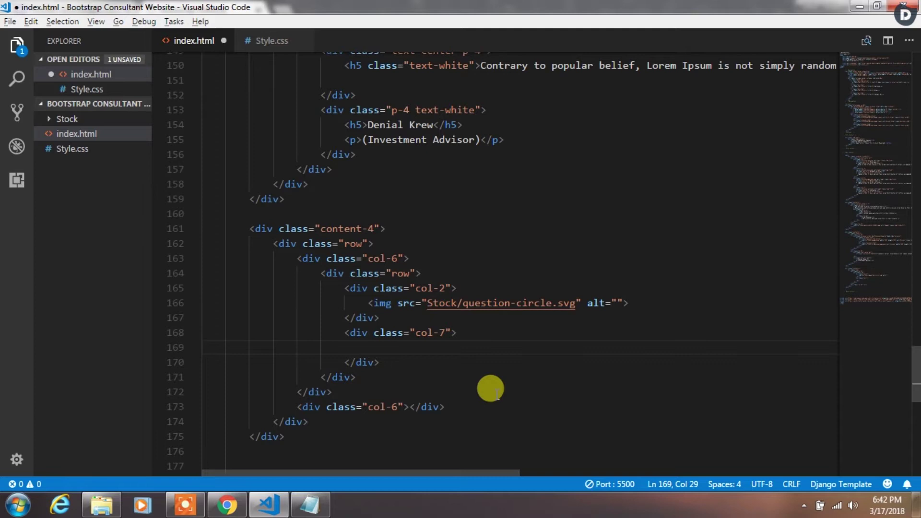
pyautogui.write('div')
pyautogui.press('Tab')
pyautogui.hotkey('ctrl', 'z')
pyautogui.press('BackSpace')
pyautogui.press('BackSpace')
pyautogui.write('iv.center0')
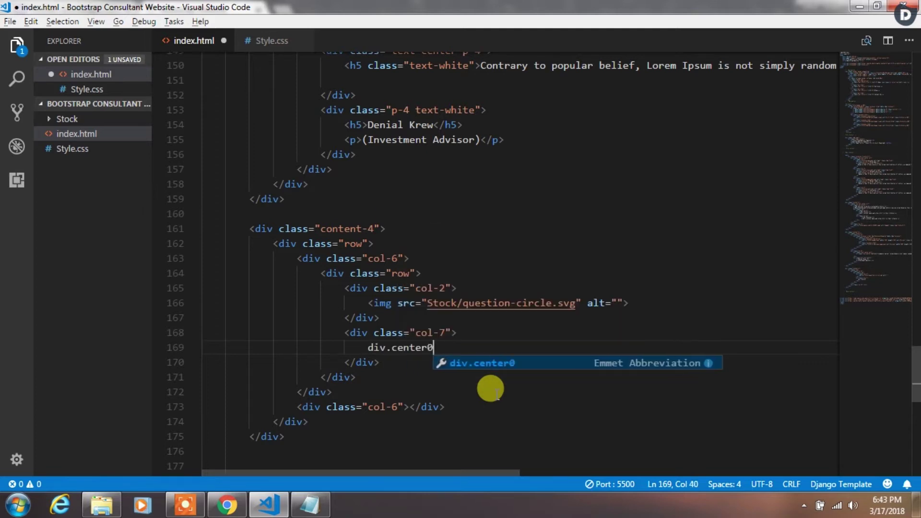
pyautogui.press('BackSpace')
pyautogui.press('BackSpace')
pyautogui.press('BackSpace')
pyautogui.write('tex')
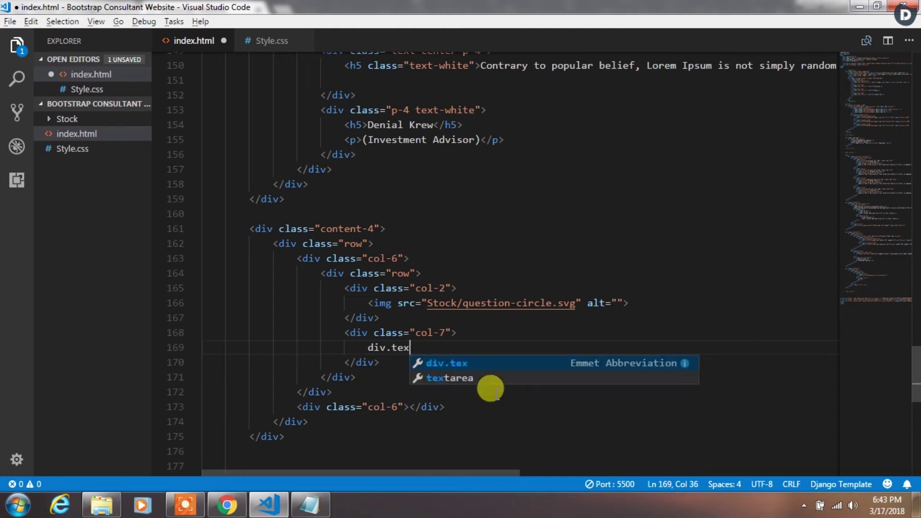
pyautogui.write('t-center')
pyautogui.press('Tab')
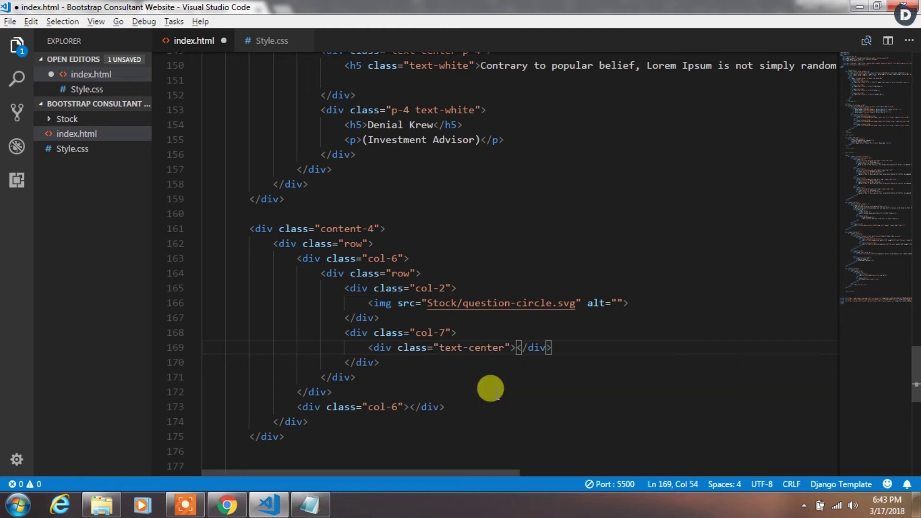
pyautogui.press('Return')
pyautogui.write('h4')
# - Write the h4 heading "Need Help? Ask Expert to Help You"
pyautogui.press('Tab')
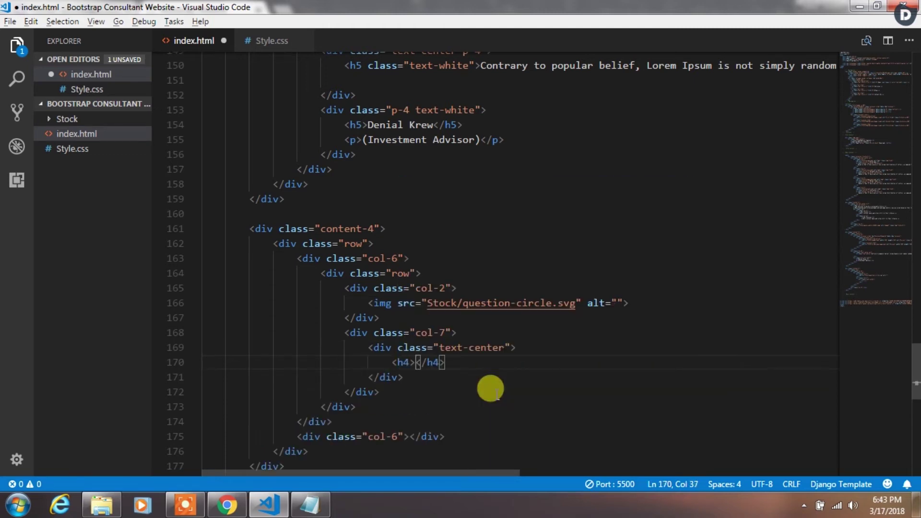
pyautogui.write('Need Help>')
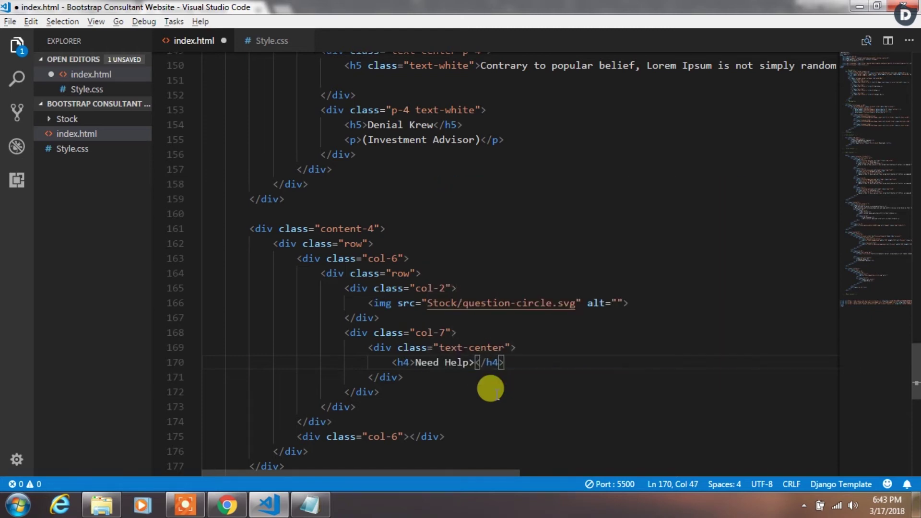
pyautogui.write(' Ask Ex')
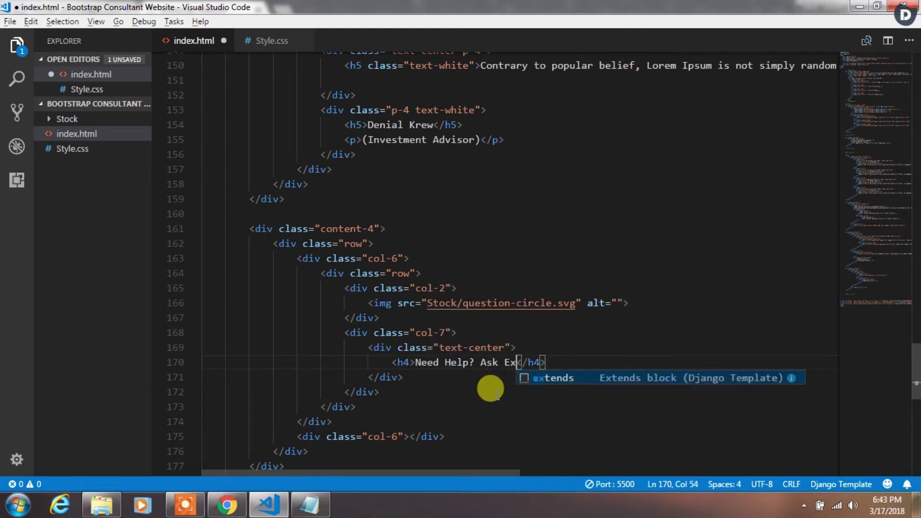
pyautogui.write('pert to Help Y')
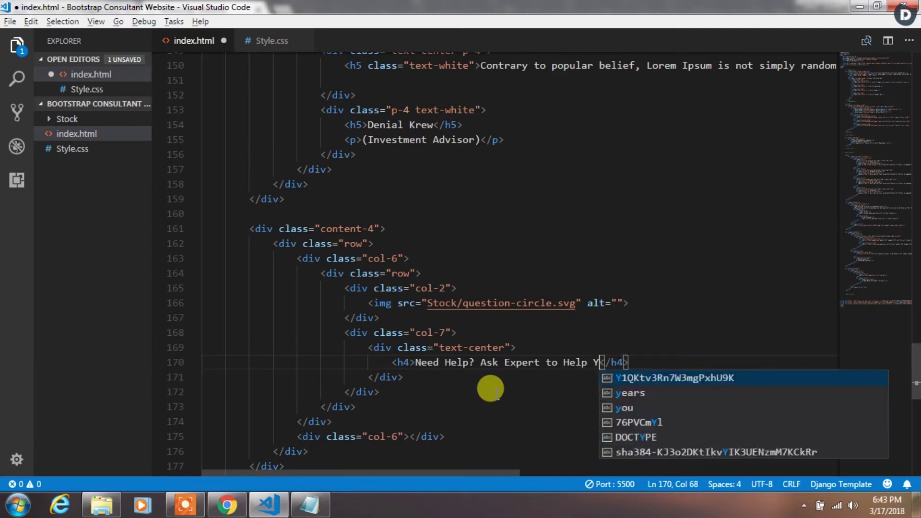
pyautogui.write('ou')
pyautogui.press('Left')
pyautogui.press('Left')
pyautogui.press('BackSpace')
pyautogui.press('BackSpace')
pyautogui.write('yoY')
# - Add an empty pt-4 paragraph below the centred heading
pyautogui.press('Down')
pyautogui.press('End')
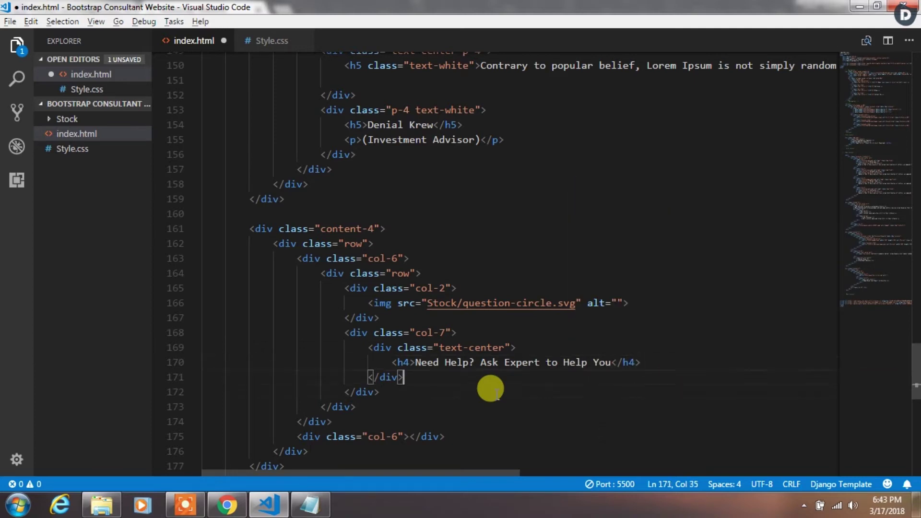
pyautogui.press('Return')
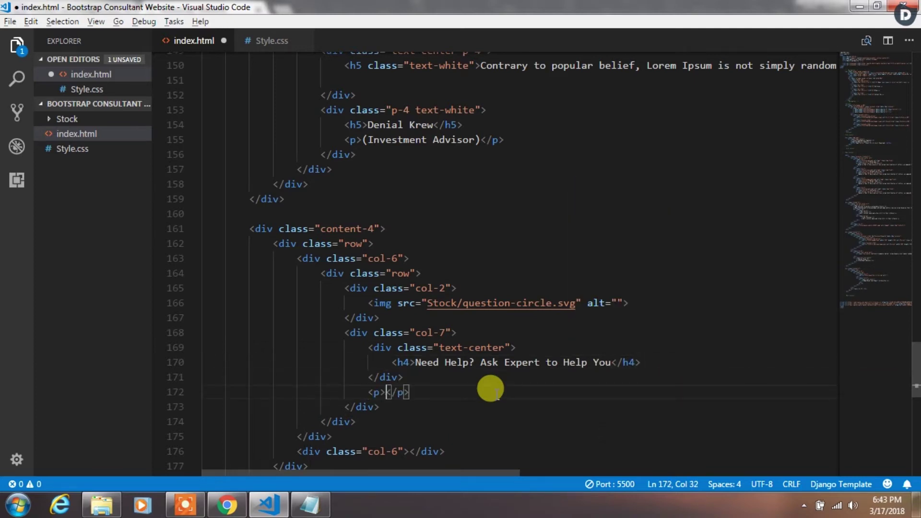
pyautogui.press('Return')
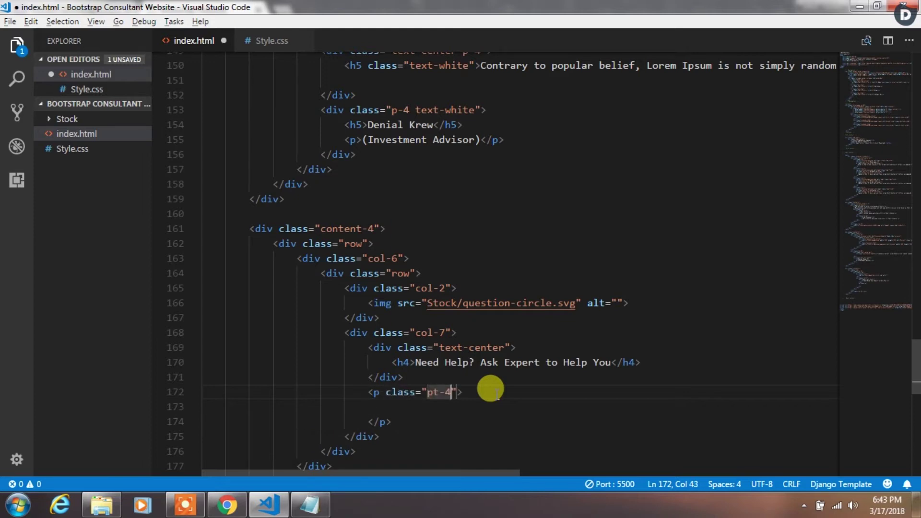
pyautogui.press('Down')
# - Copy the "The world is full of diverse destinations" passage from Notepad into the pt-4 paragraph
pyautogui.click(309, 504)
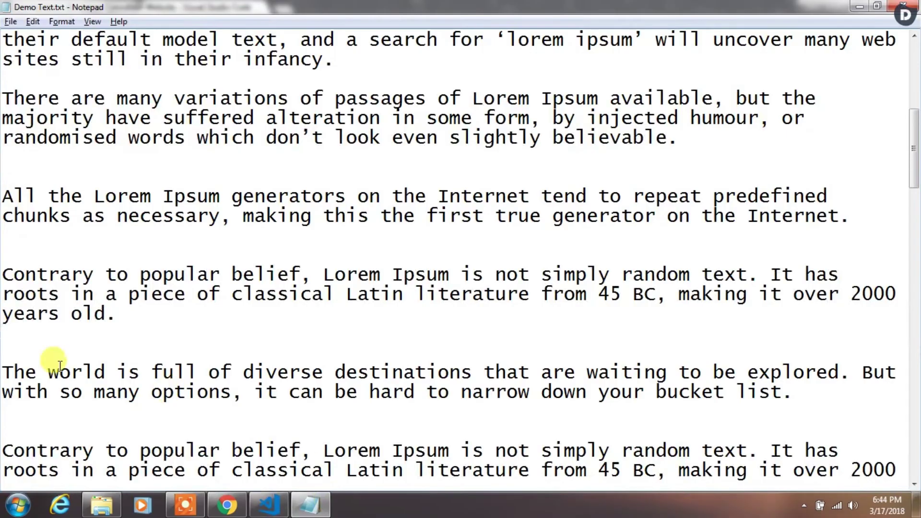
pyautogui.moveTo(3, 372); pyautogui.dragTo(799, 392)
pyautogui.hotkey('ctrl', 'c')
pyautogui.hotkey('alt', 'Tab')
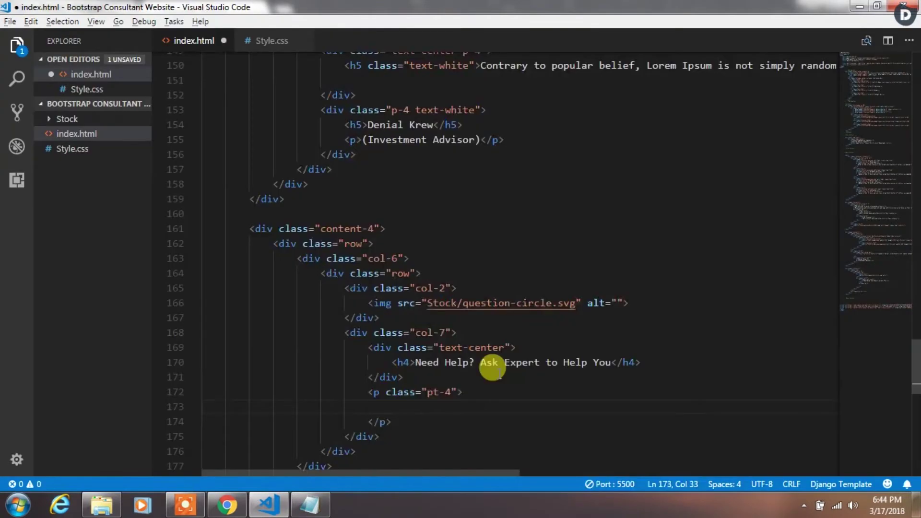
pyautogui.hotkey('ctrl', 'v')
pyautogui.moveTo(497, 473); pyautogui.dragTo(414, 475)
pyautogui.scroll(-5, 434, 393)
pyautogui.scroll(2, 434, 393)
# - Save index.html and preview the new paragraph in Chrome
pyautogui.hotkey('ctrl', 's')
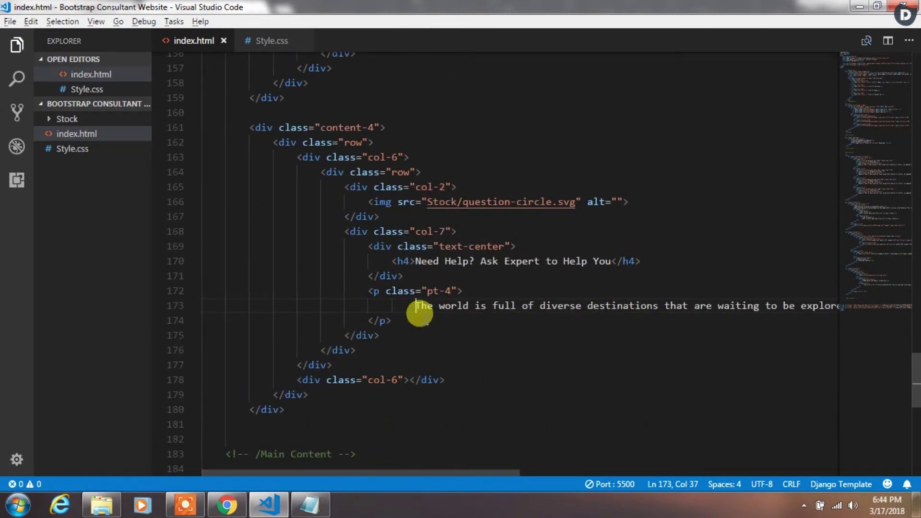
pyautogui.hotkey('alt', 'Tab')
pyautogui.hotkey('alt', 'Tab')
pyautogui.scroll(-1, 368, 385)
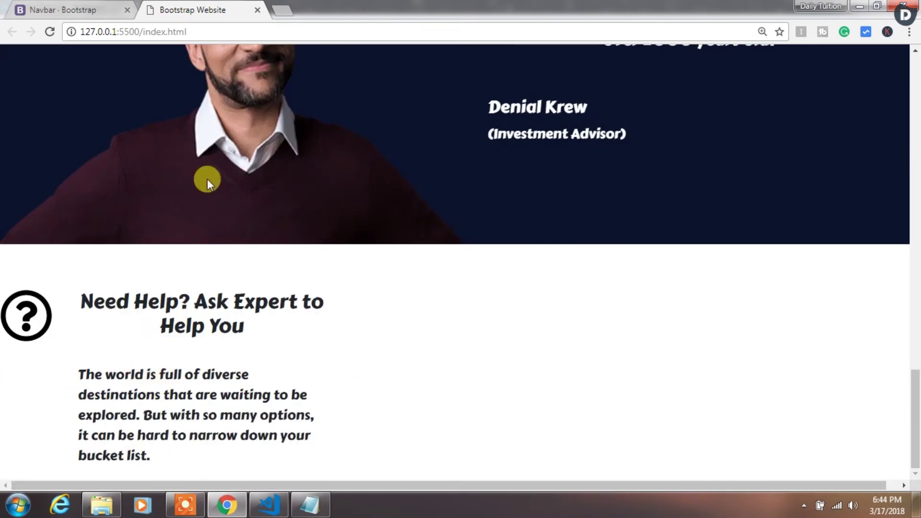
pyautogui.hotkey('alt', 'Tab')
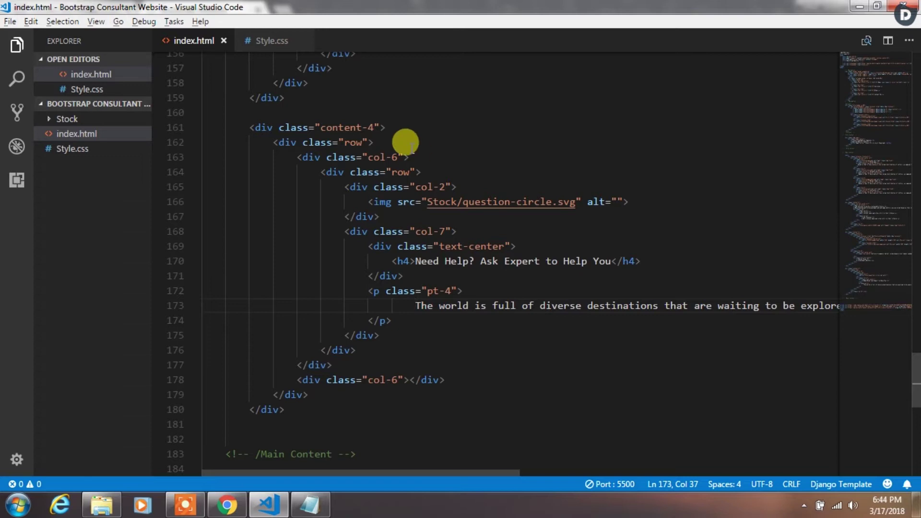
# - Edit the row class on line 162, save, and check the spacing in Chrome
pyautogui.click(364, 143)
pyautogui.write('pt-4 pl-4')
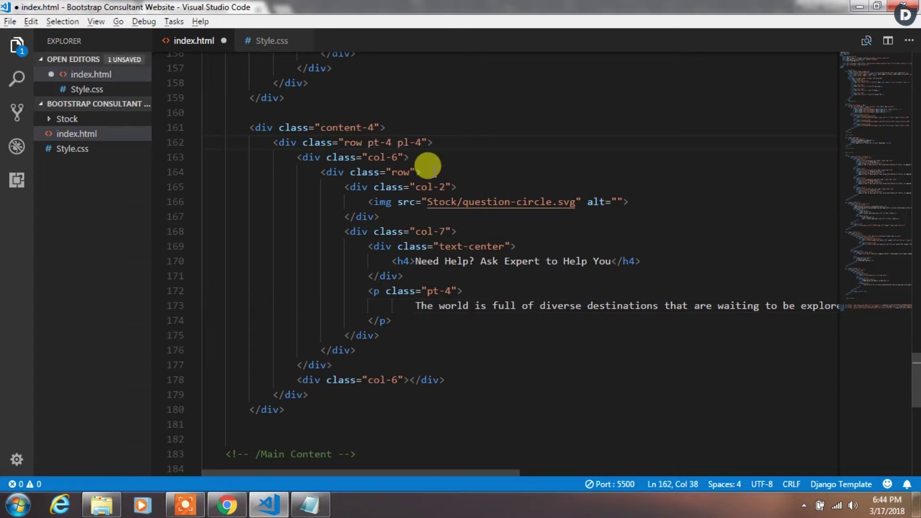
pyautogui.hotkey('alt', 'Tab')
pyautogui.hotkey('alt', 'Tab')
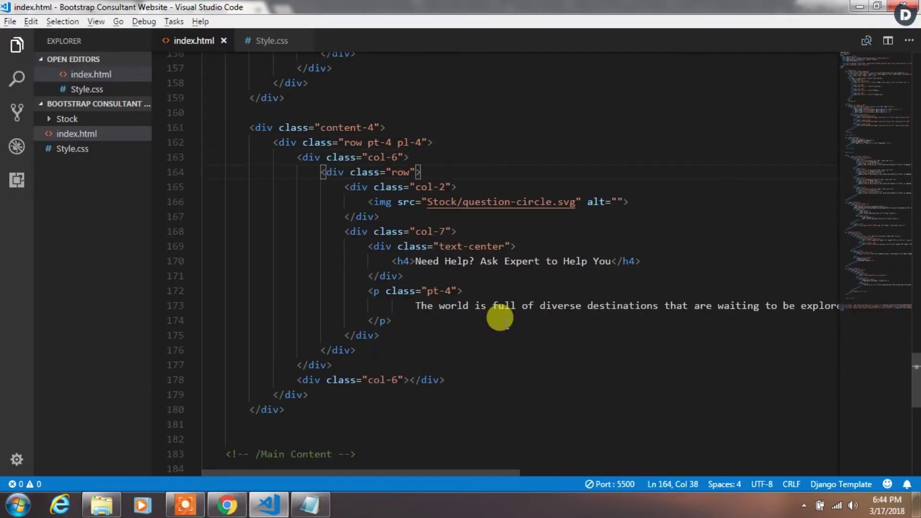
pyautogui.write('p-4')
pyautogui.hotkey('ctrl', 's')
pyautogui.hotkey('alt', 'Tab')
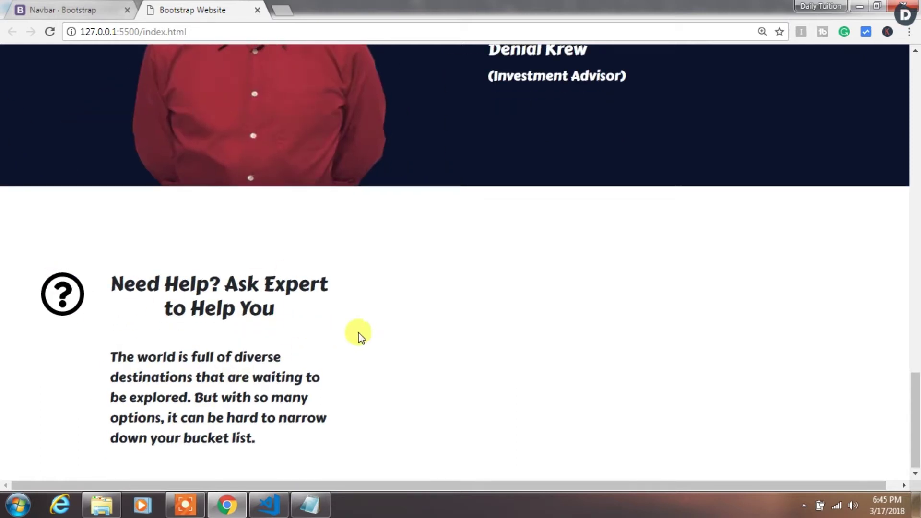
pyautogui.hotkey('alt', 'Tab')
# - Add border-top and border-bottom to the content-4 div and preview it
pyautogui.click(374, 127)
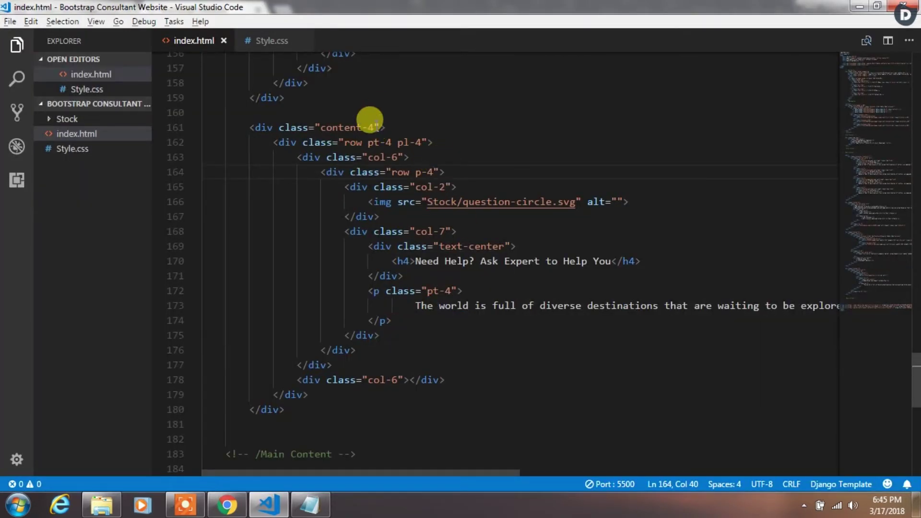
pyautogui.write('border-top border-bottom')
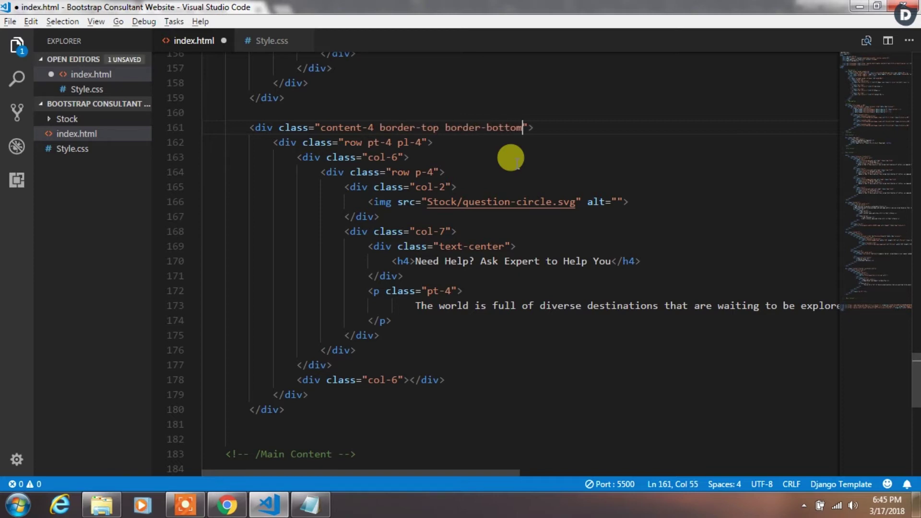
pyautogui.hotkey('ctrl', 's')
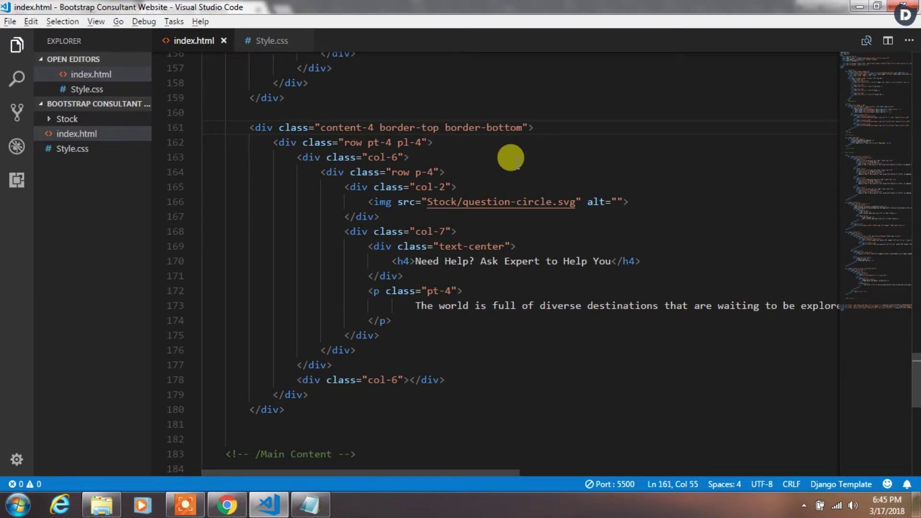
pyautogui.hotkey('alt', 'Tab')
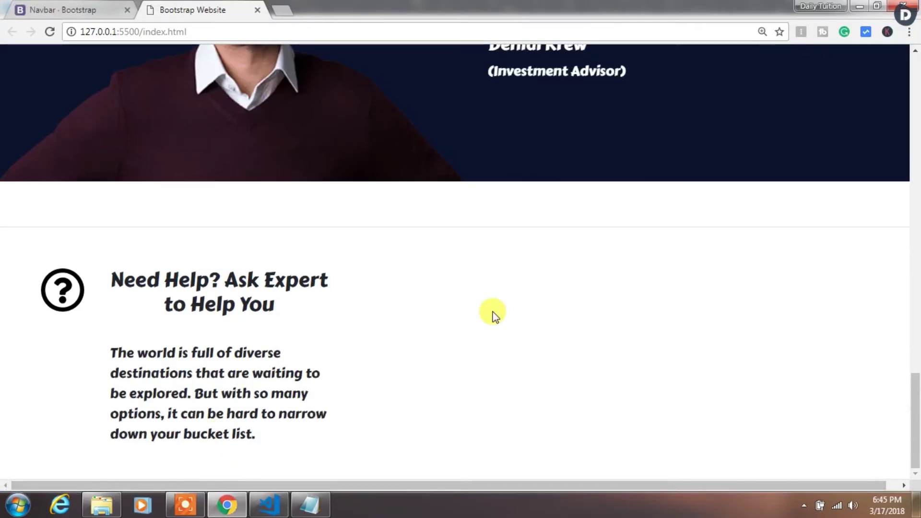
pyautogui.hotkey('alt', 'Tab')
pyautogui.scroll(-2, 480, 283)
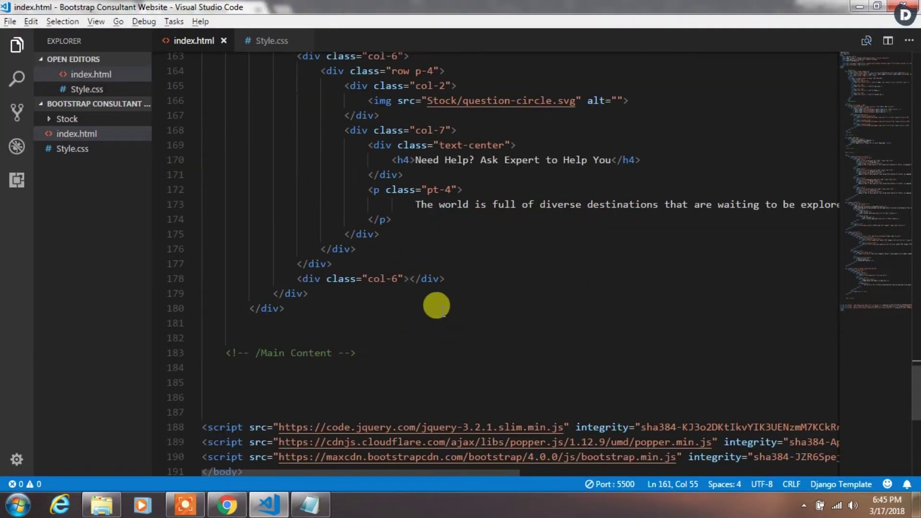
pyautogui.scroll(2, 432, 274)
# - Remove the bottom border class, save, and recheck the page
pyautogui.hotkey('ctrl', 'z')
pyautogui.hotkey('ctrl', 'z')
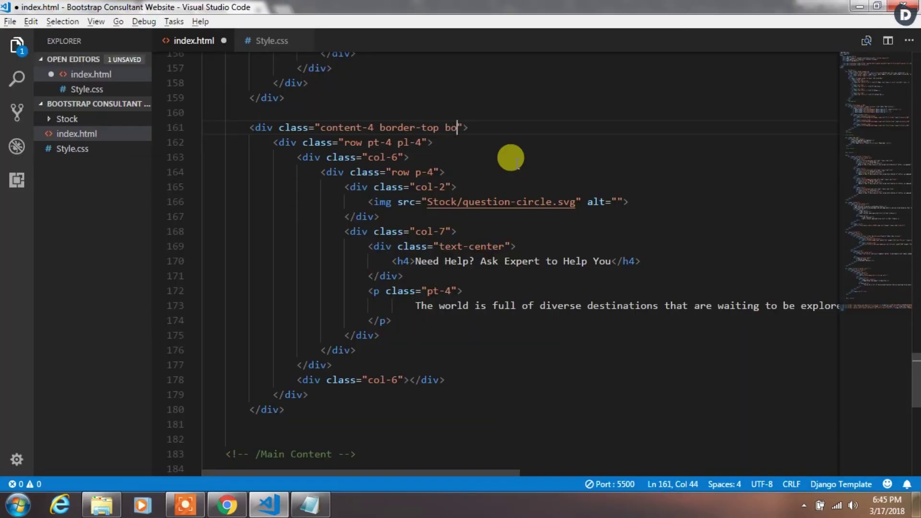
pyautogui.hotkey('ctrl', 's')
pyautogui.hotkey('alt', 'Tab')
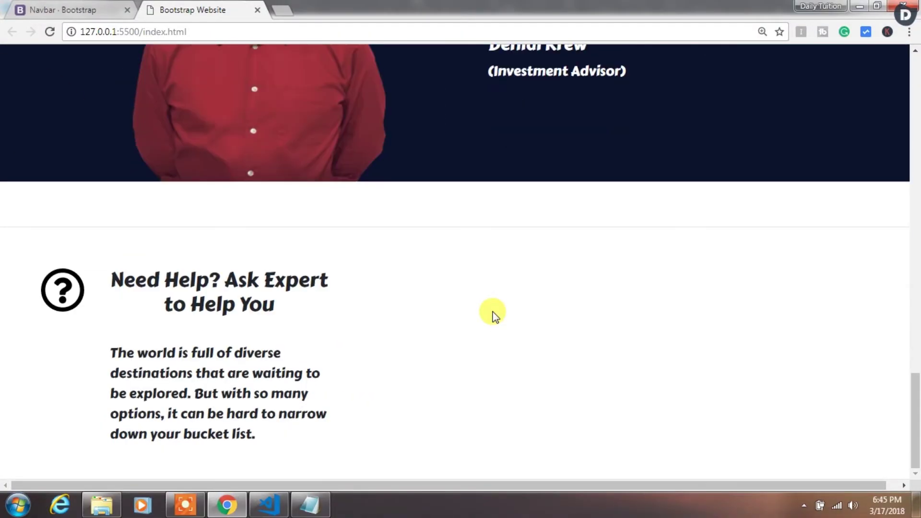
pyautogui.hotkey('alt', 'Tab')
pyautogui.scroll(-3, 446, 317)
# - Nest a row with col-2 and col-7 columns in the second col-6 column
pyautogui.click(425, 277)
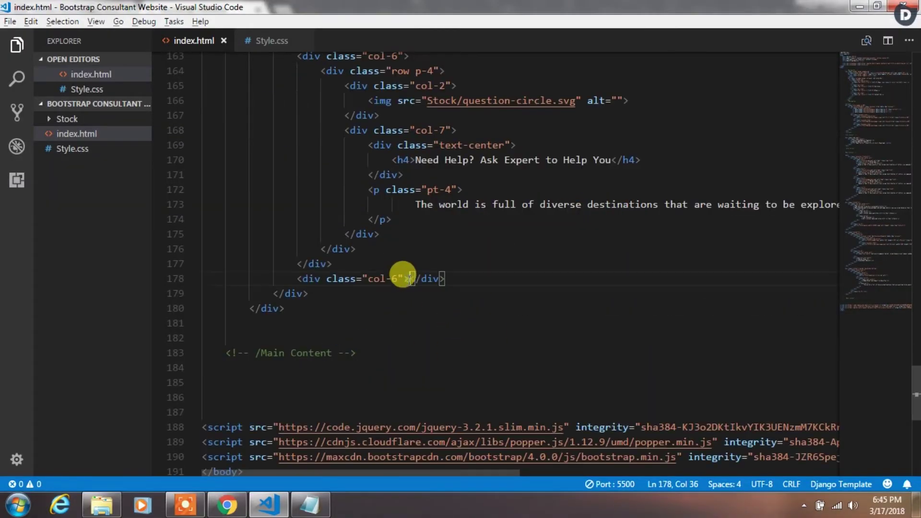
pyautogui.hotkey('alt', 'Tab')
pyautogui.hotkey('alt', 'Tab')
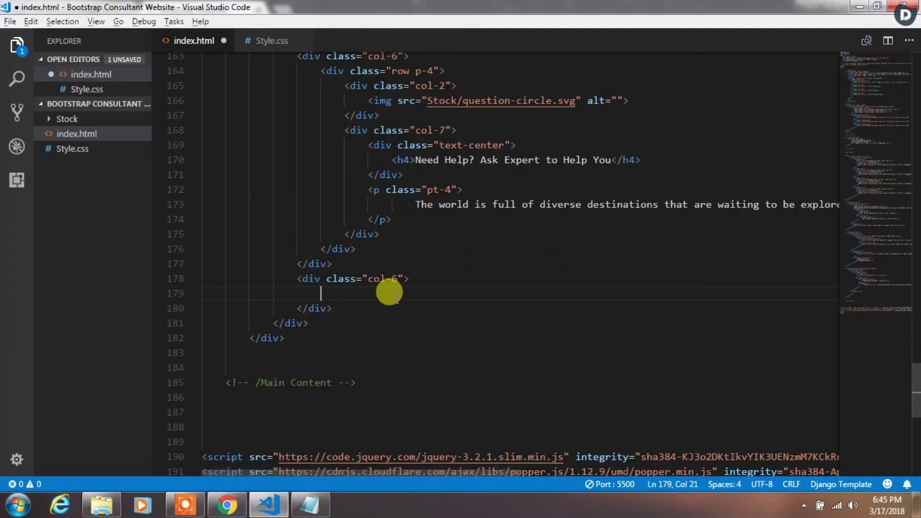
pyautogui.write('div.row')
pyautogui.press('Tab')
pyautogui.press('Return')
pyautogui.write('di')
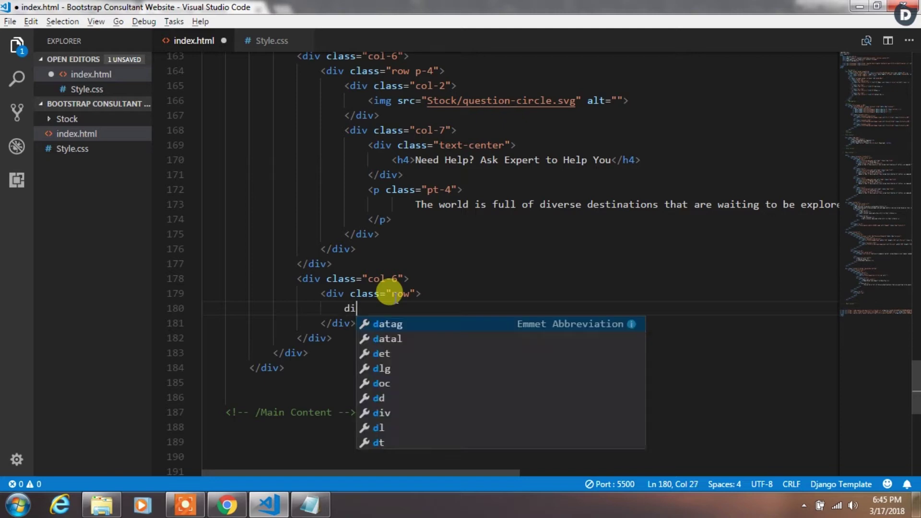
pyautogui.write('v.col-2')
pyautogui.press('Tab')
pyautogui.press('End')
pyautogui.press('Return')
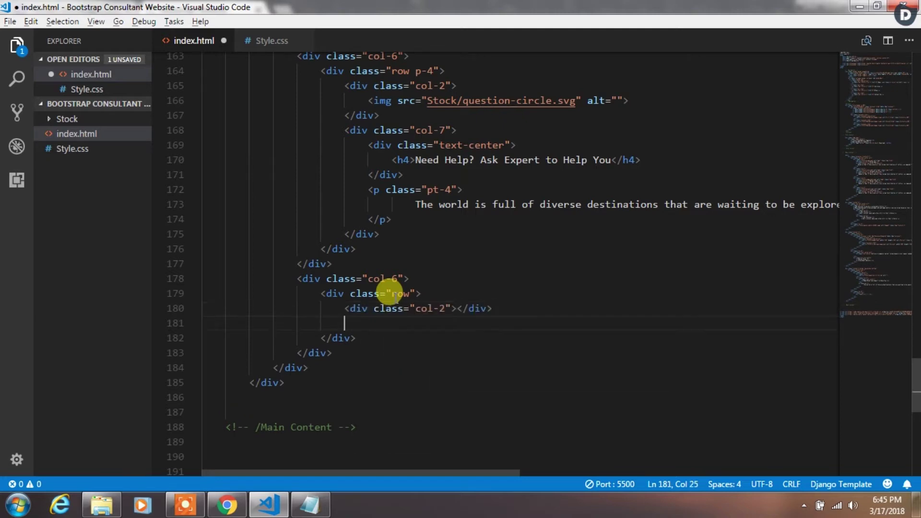
pyautogui.write('div.col-7')
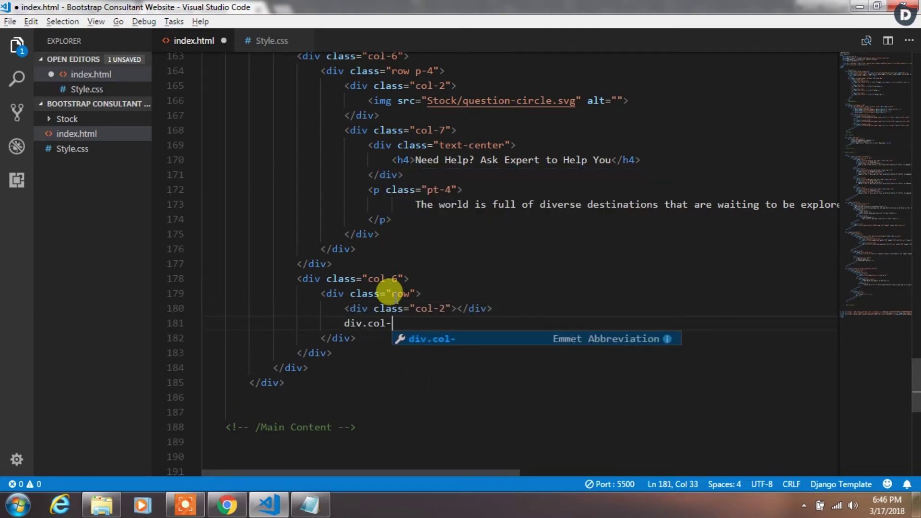
pyautogui.press('Tab')
# - Place the cloud-download-alt.svg image in the new col-2 column
pyautogui.click(453, 308)
pyautogui.press('Return')
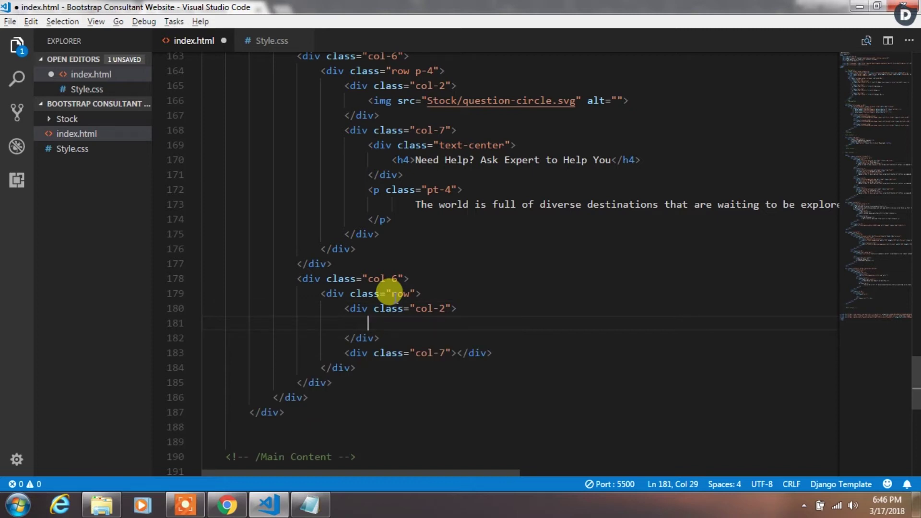
pyautogui.write('img')
pyautogui.press('Tab')
pyautogui.write('Stock/')
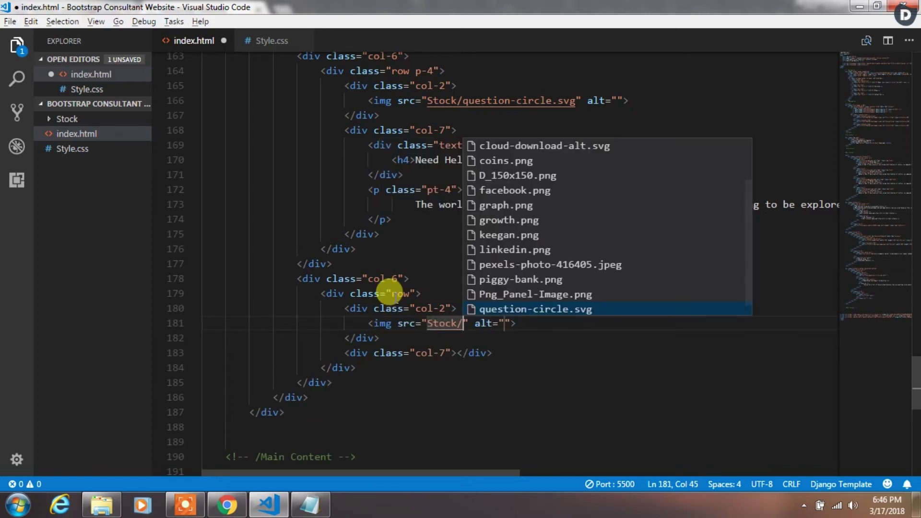
pyautogui.write('co')
pyautogui.press('Down')
pyautogui.press('Return')
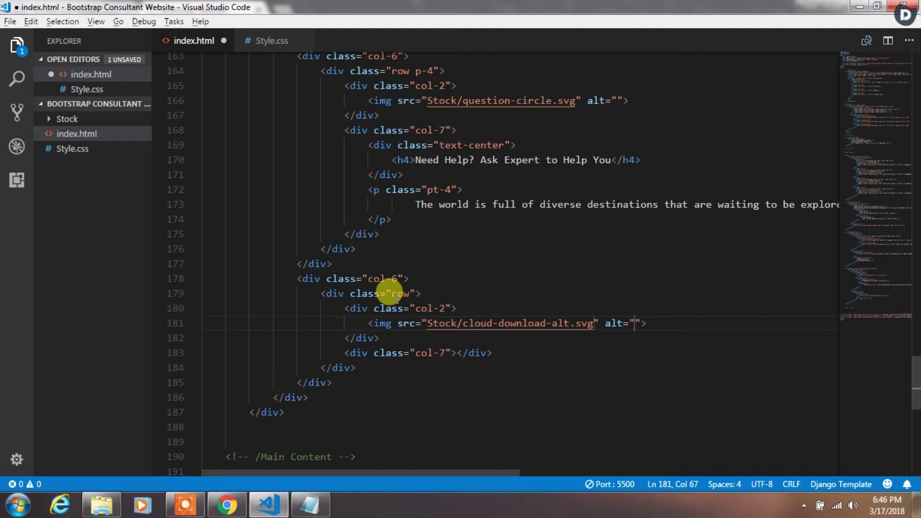
# - Add a text-center div reading "Download Resources For Your Guidance" in col-7 and save
pyautogui.press('Return')
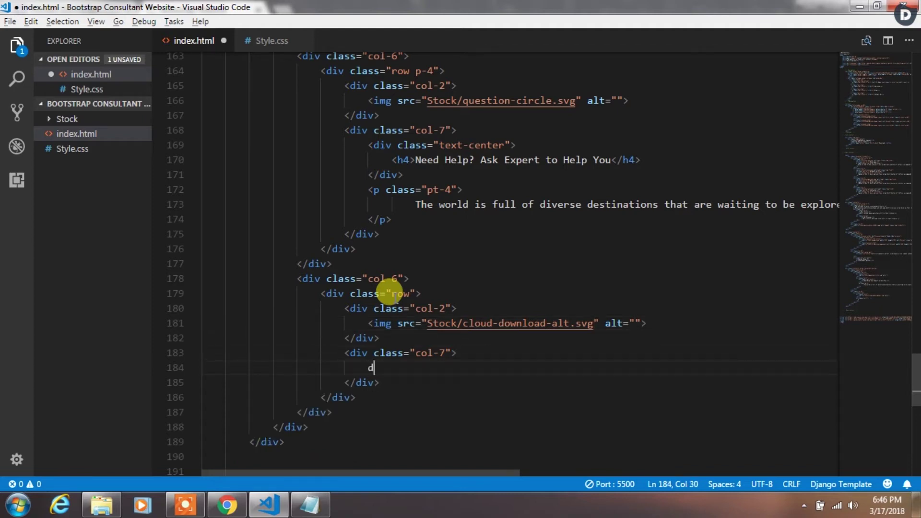
pyautogui.write('iv.text.')
pyautogui.press('BackSpace')
pyautogui.write('-center')
pyautogui.press('Tab')
pyautogui.press('Return')
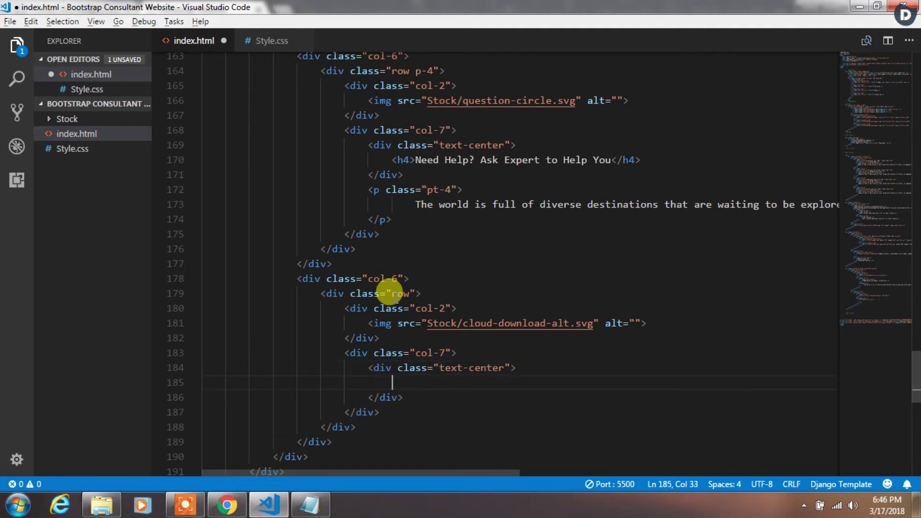
pyautogui.write('load Re')
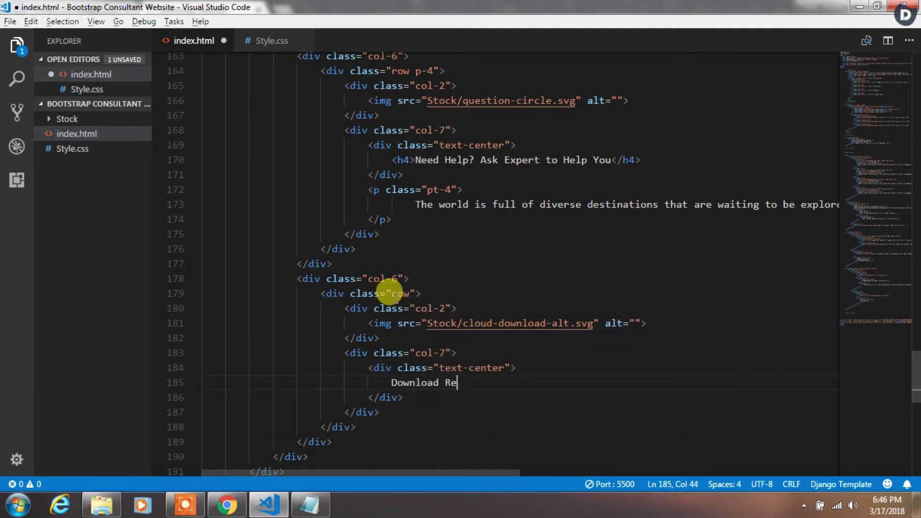
pyautogui.write('soufor')
pyautogui.hotkey('ctrl', 'z')
pyautogui.hotkey('ctrl', 'z')
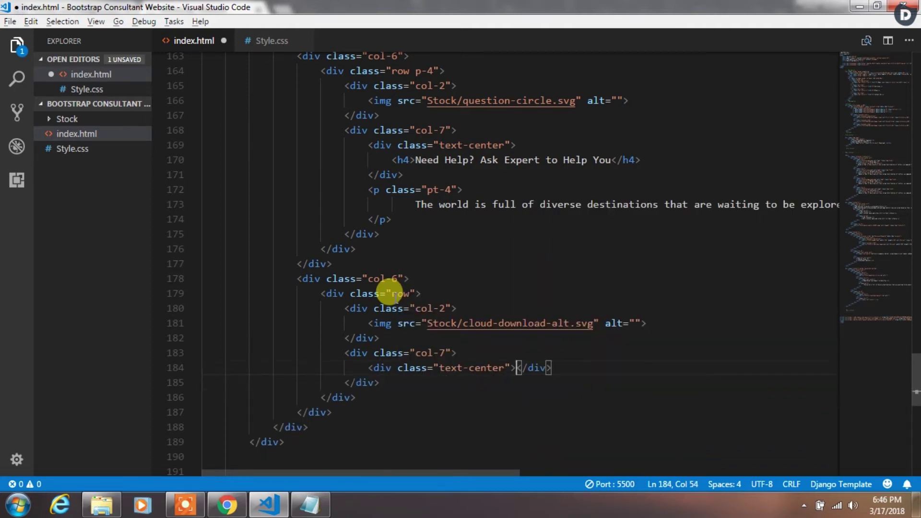
pyautogui.hotkey('ctrl', 'z')
pyautogui.hotkey('ctrl', 'z')
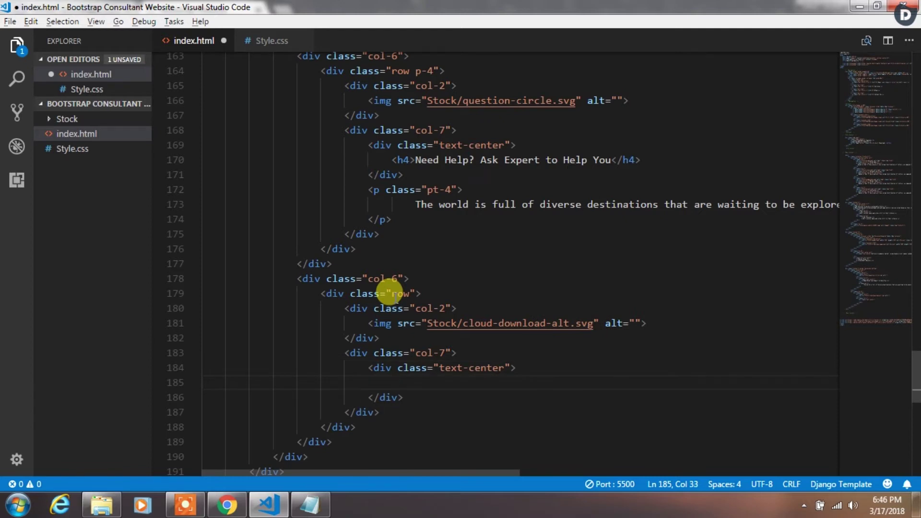
pyautogui.write('Download')
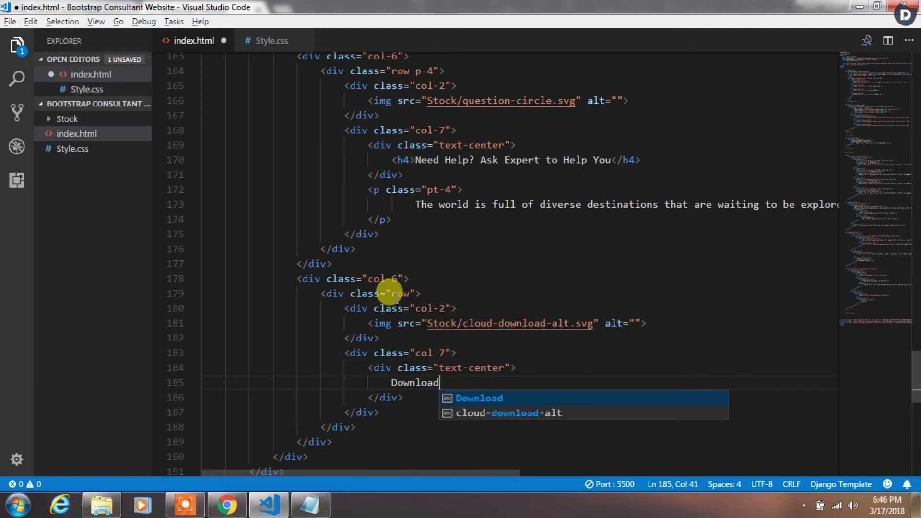
pyautogui.write(' Re')
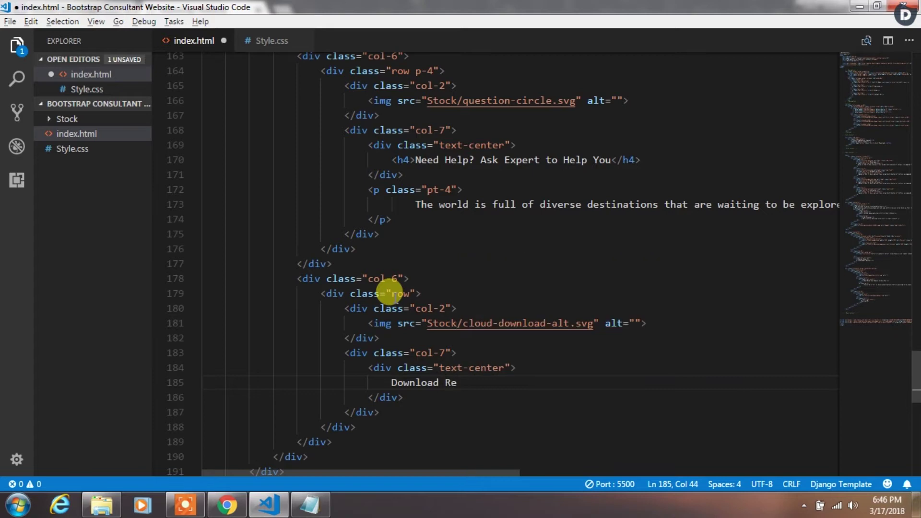
pyautogui.write('source')
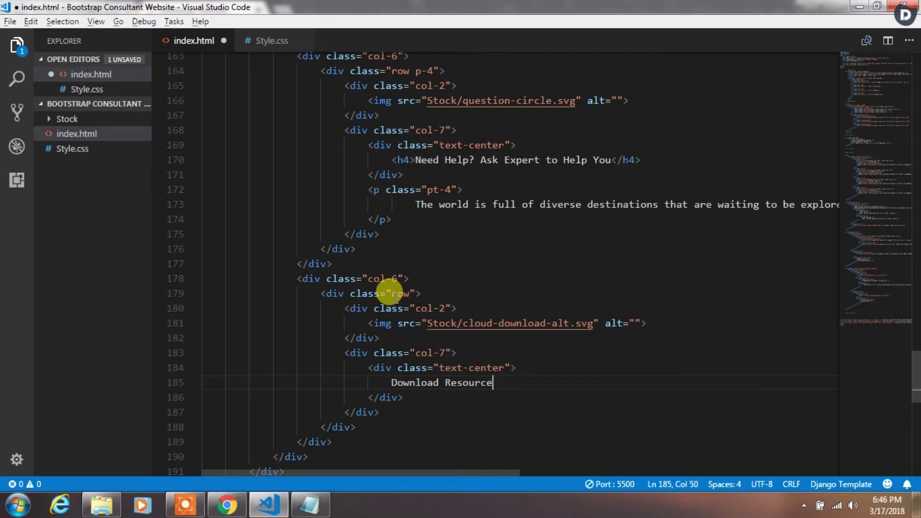
pyautogui.write('s For Y')
pyautogui.write('our Gu')
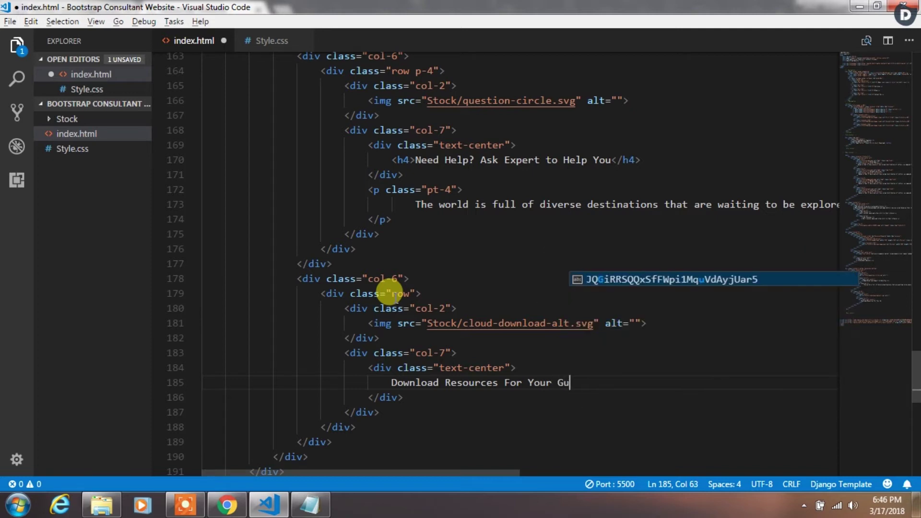
pyautogui.write('ida')
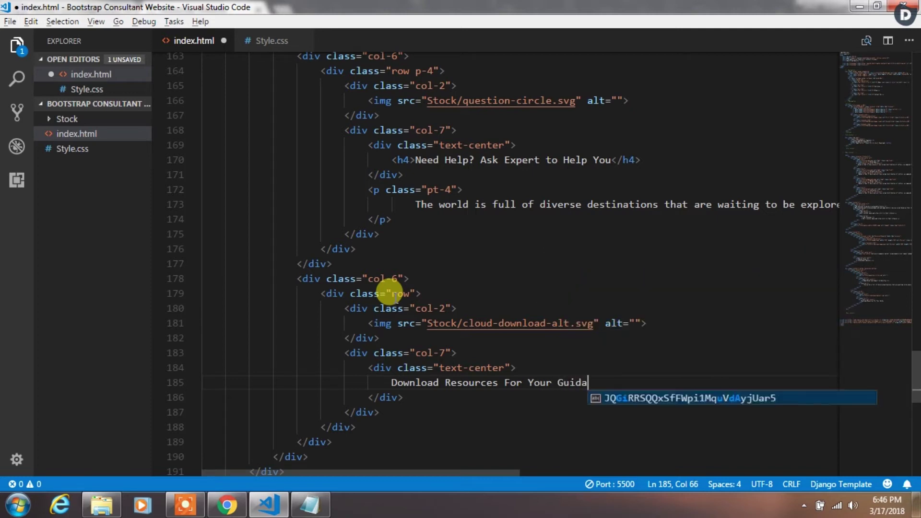
pyautogui.write('nce')
pyautogui.hotkey('ctrl', 's')
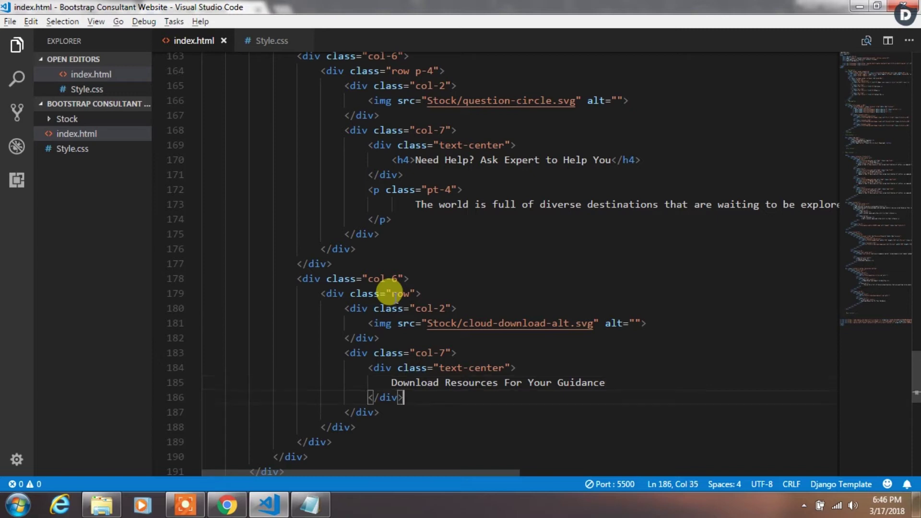
# - Copy the help column's pt-4 paragraph below the download text and save
pyautogui.press('Return')
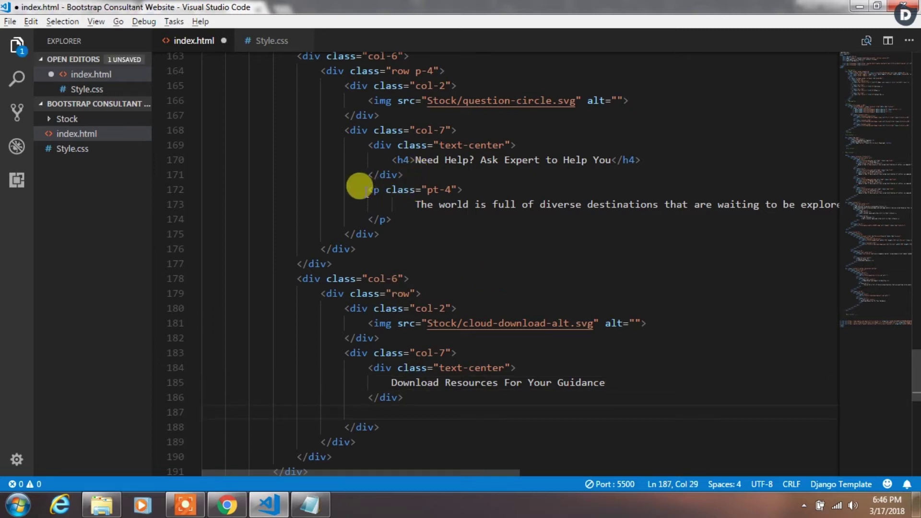
pyautogui.moveTo(367, 189); pyautogui.dragTo(392, 219)
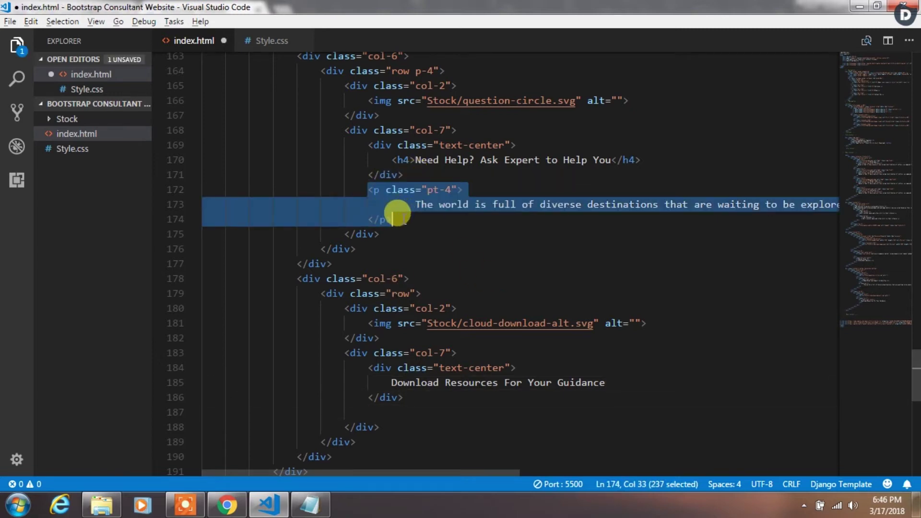
pyautogui.click(399, 216)
pyautogui.scroll(-4, 398, 216)
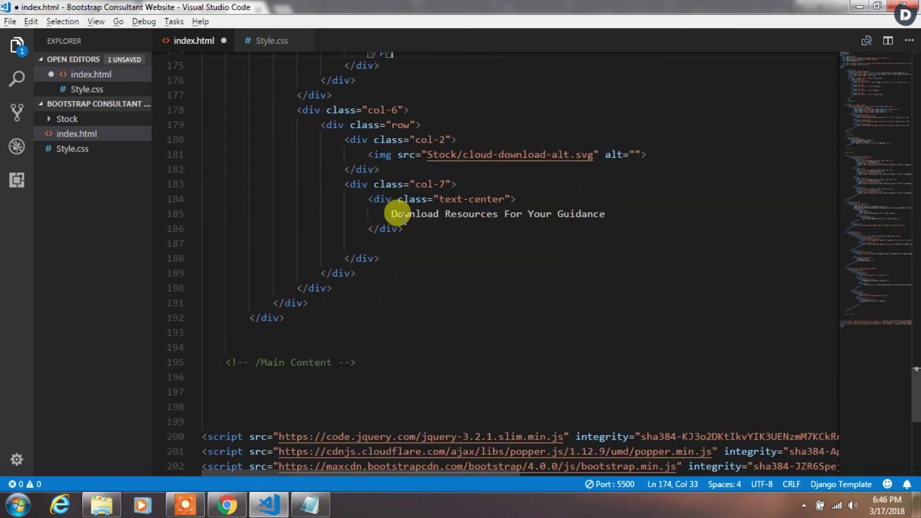
pyautogui.click(391, 244)
pyautogui.hotkey('ctrl', 'v')
pyautogui.press('Down')
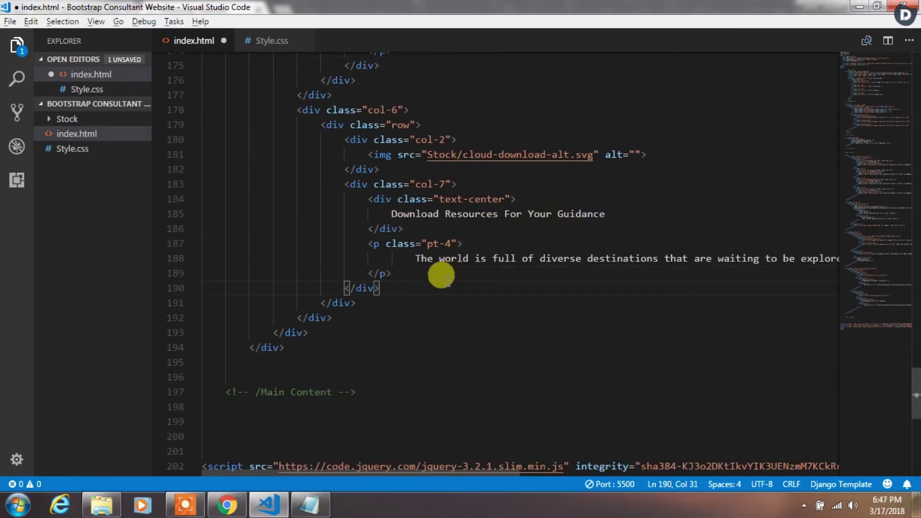
pyautogui.hotkey('ctrl', 's')
pyautogui.scroll(2, 436, 249)
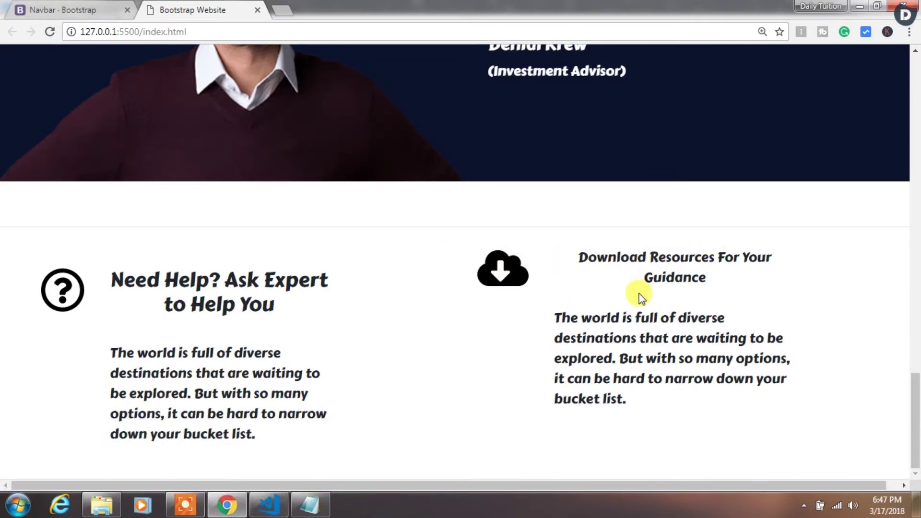
# - Add p-4 padding to the download icon's col-2 div, save, and preview it
pyautogui.hotkey('alt', 'Tab')
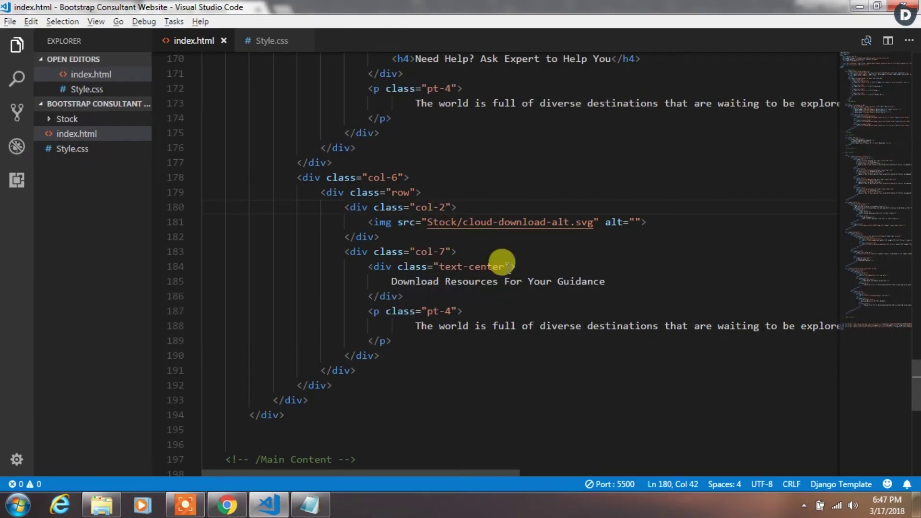
pyautogui.write('p-4')
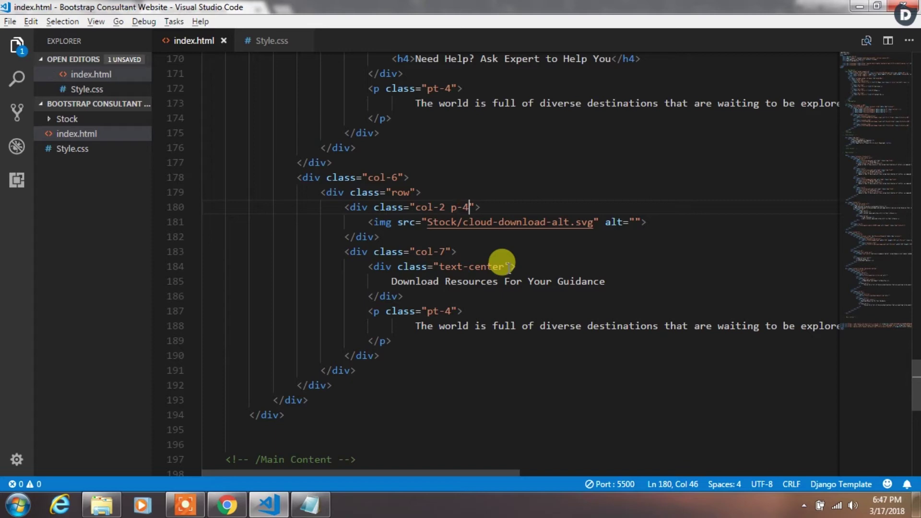
pyautogui.hotkey('ctrl', 's')
pyautogui.hotkey('alt', 'Tab')
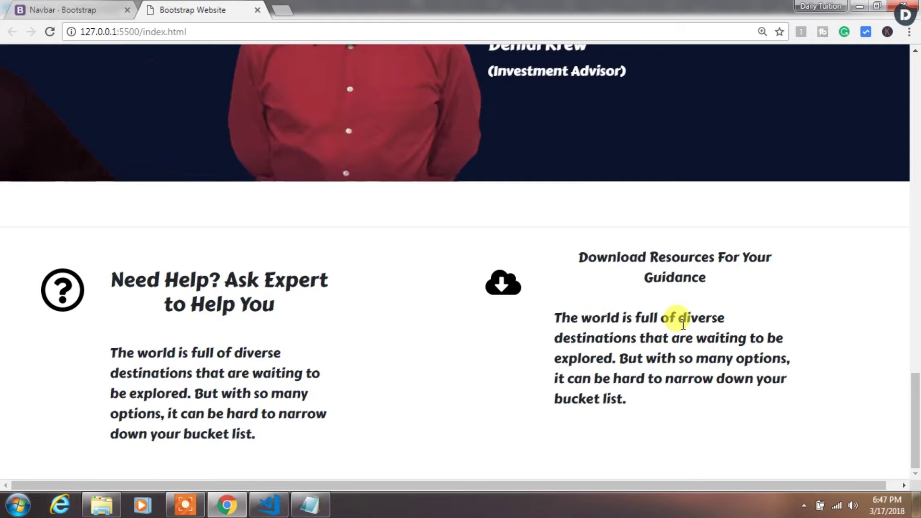
pyautogui.hotkey('alt', 'Tab')
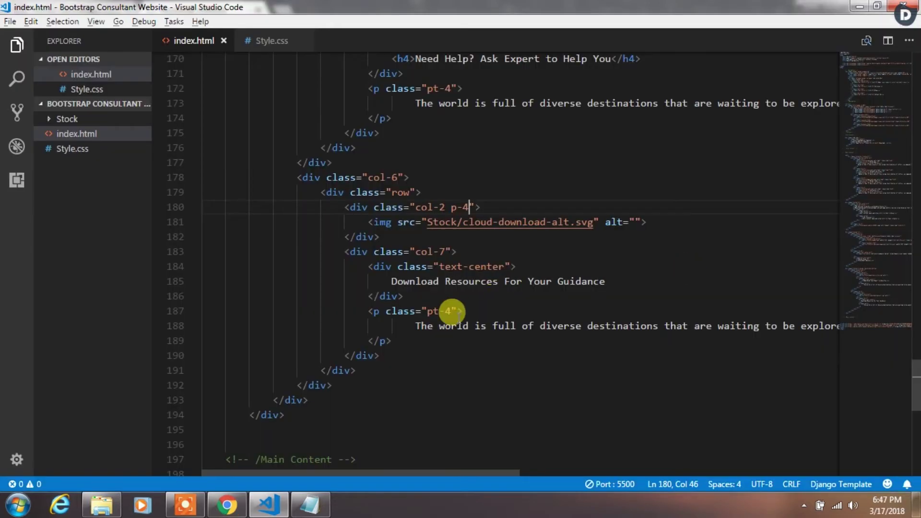
pyautogui.write('<h4>')
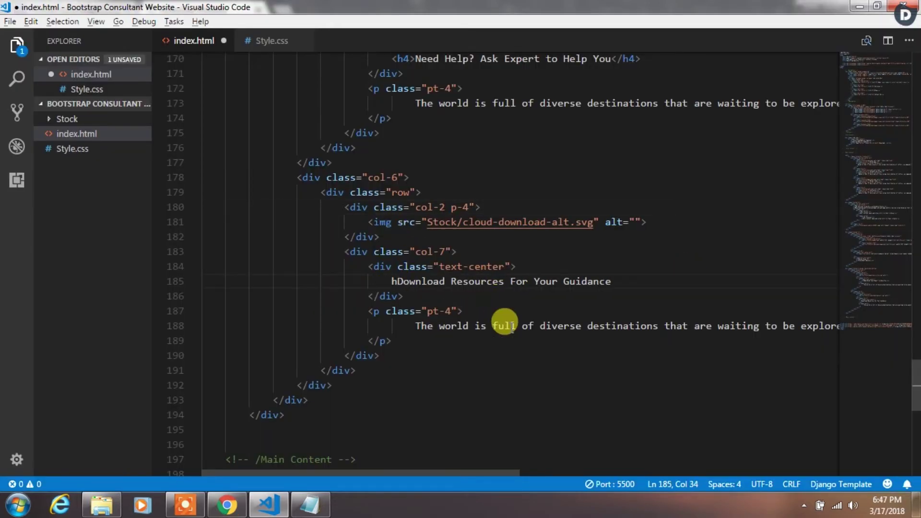
# - Wrap the download text in h4 tags, save, and preview the heading
pyautogui.hotkey('shift', 'End')
pyautogui.hotkey('ctrl', 'x')
pyautogui.press('Left')
pyautogui.press('Left')
pyautogui.press('Left')
pyautogui.hotkey('ctrl', 'v')
pyautogui.hotkey('ctrl', 's')
pyautogui.hotkey('alt', 'Tab')
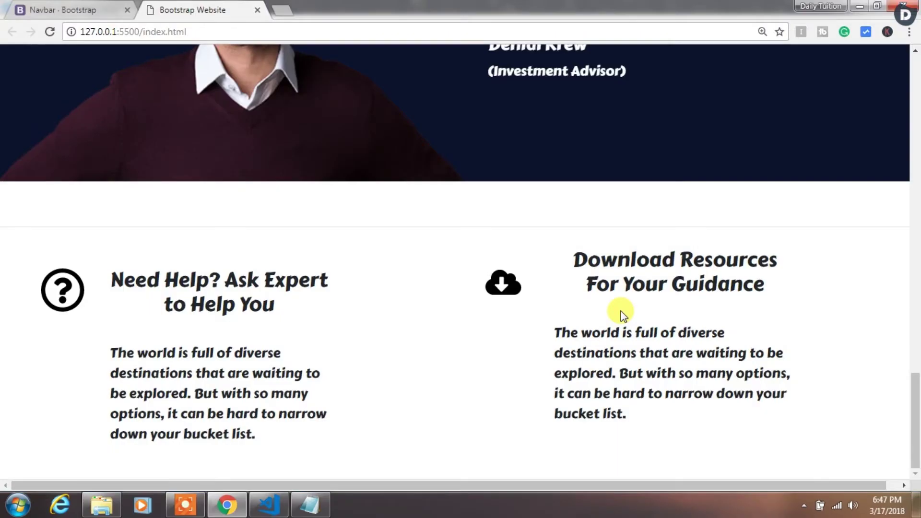
pyautogui.hotkey('alt', 'Tab')
pyautogui.scroll(-3, 503, 323)
# - Add <!-- Footer --> and <!-- /Footer --> comments below the main content and save
pyautogui.click(363, 309)
pyautogui.scroll(-2, 363, 309)
pyautogui.click(380, 248)
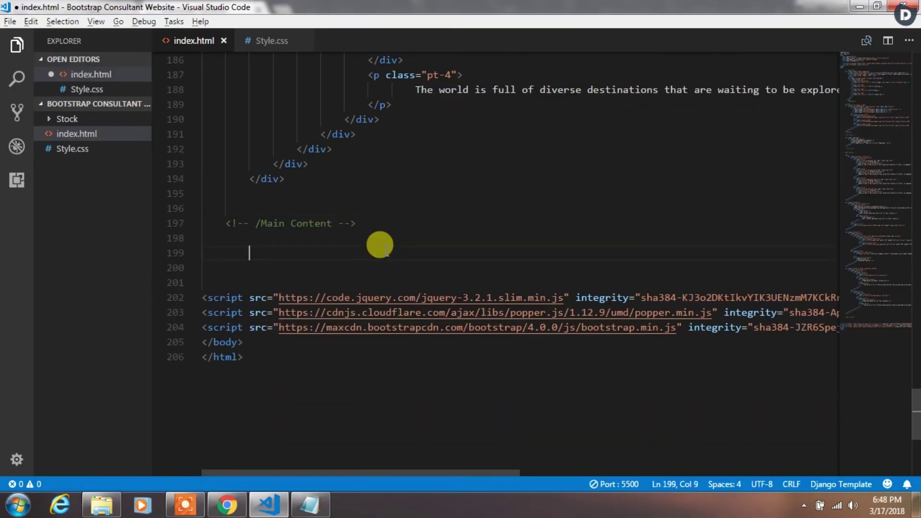
pyautogui.press('Tab')
pyautogui.press('Tab')
pyautogui.write('<!-- Footer -->')
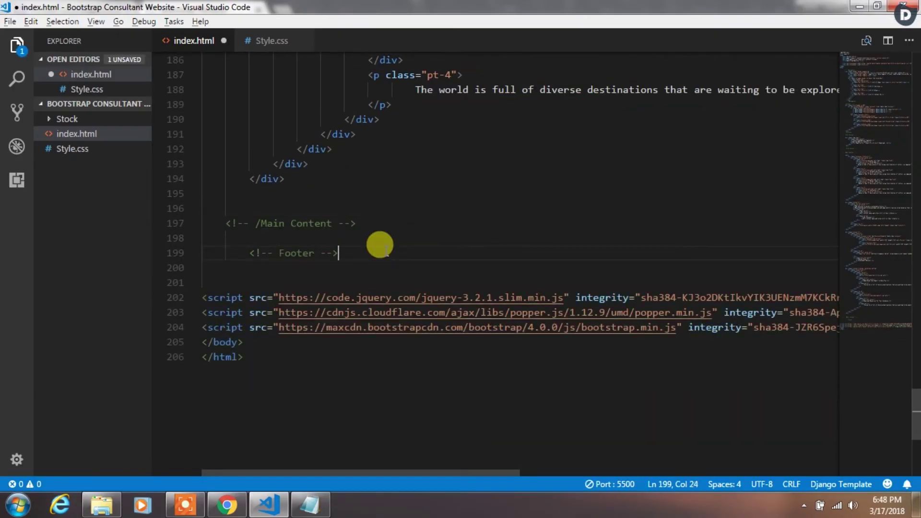
pyautogui.hotkey('shift', 'Home')
pyautogui.hotkey('ctrl', 'c')
pyautogui.press('End')
pyautogui.press('Return')
pyautogui.press('Return')
pyautogui.hotkey('ctrl', 'v')
pyautogui.press('Up')
pyautogui.hotkey('ctrl', 's')
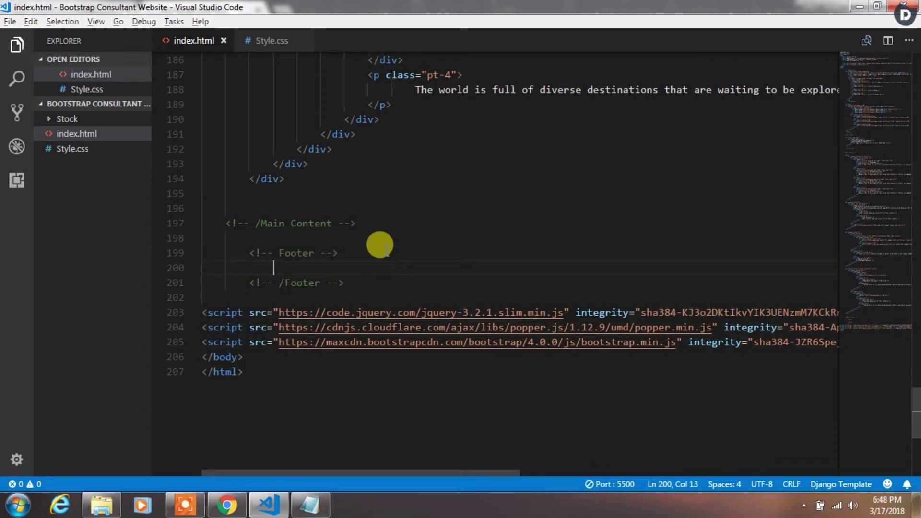
pyautogui.write('<footer')
# - Insert a footer element holding a content-5 div between the comments and save
pyautogui.press('Tab')
pyautogui.press('Return')
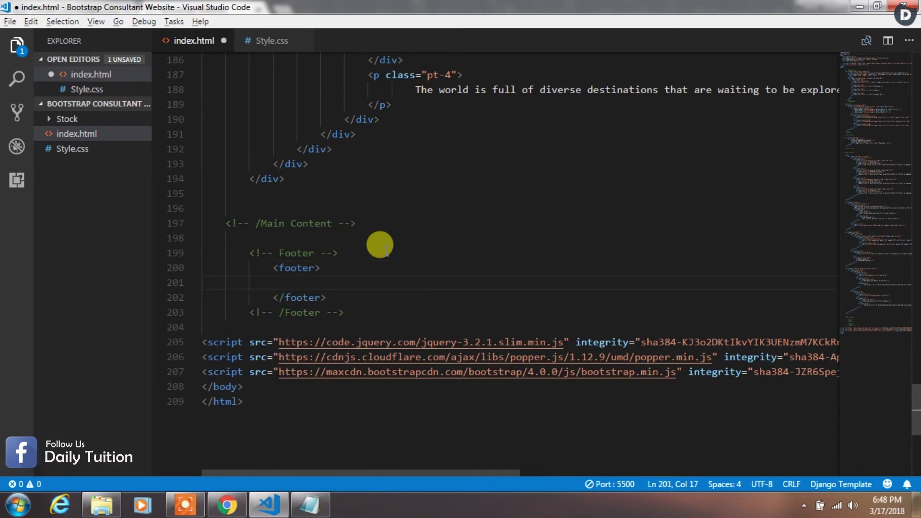
pyautogui.write('div.')
pyautogui.write('content')
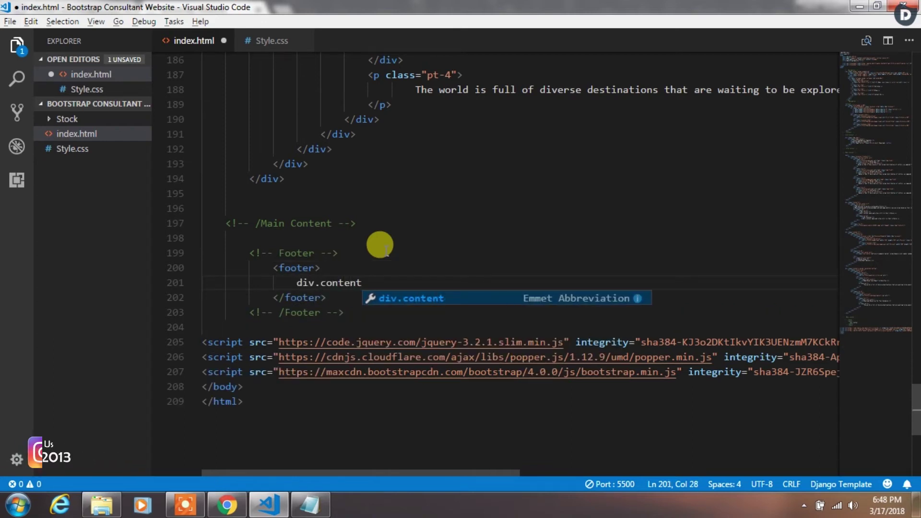
pyautogui.write('-5')
pyautogui.press('Tab')
pyautogui.press('Return')
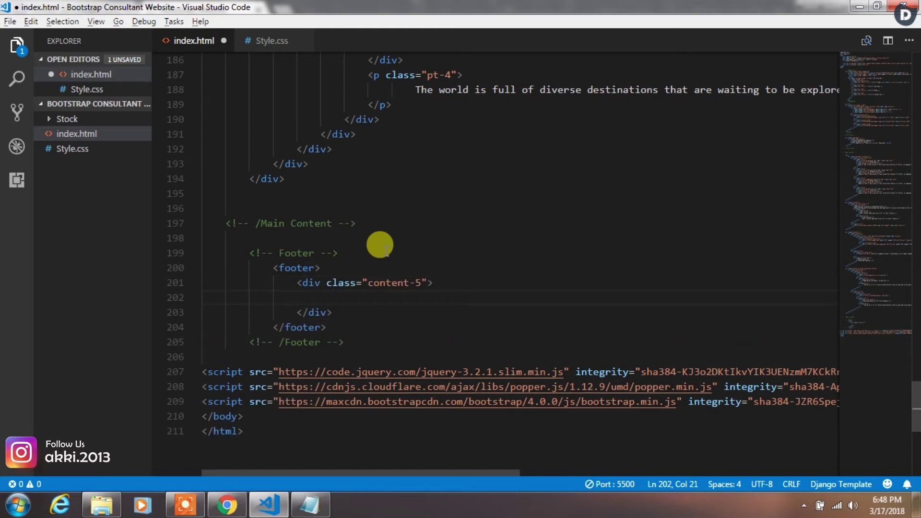
pyautogui.hotkey('ctrl', 's')
pyautogui.scroll(5, 381, 246)
pyautogui.scroll(5, 380, 245)
# - Add a .content-4 { margin: 5%; } rule to Style.css, save, and check it in Chrome
pyautogui.hotkey('alt', 'Tab')
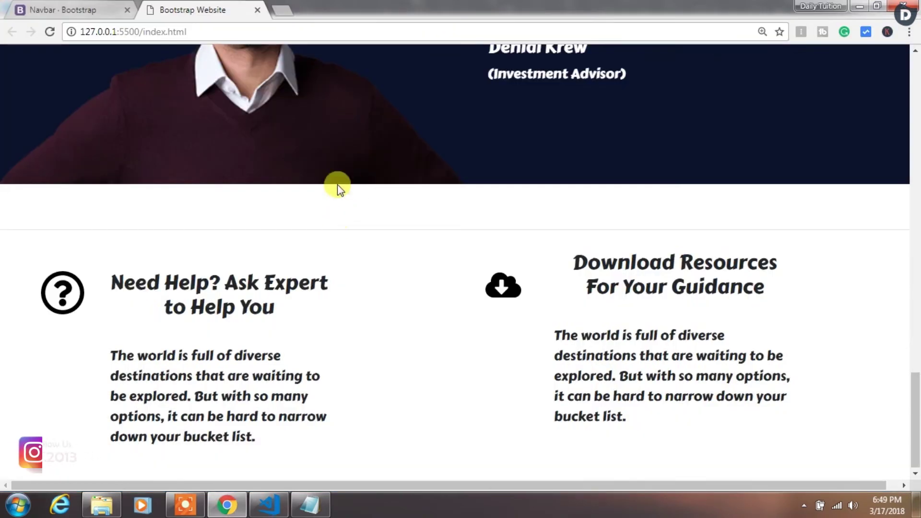
pyautogui.hotkey('alt', 'Tab')
pyautogui.click(271, 41)
pyautogui.click(281, 266)
pyautogui.press('Return')
pyautogui.write('.content-2')
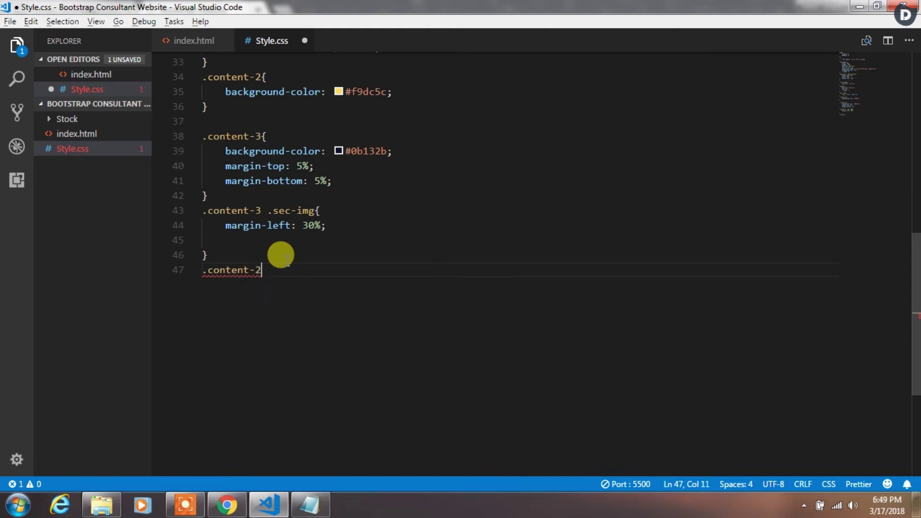
pyautogui.press('BackSpace')
pyautogui.write('4{')
pyautogui.press('Return')
pyautogui.write('margin: ')
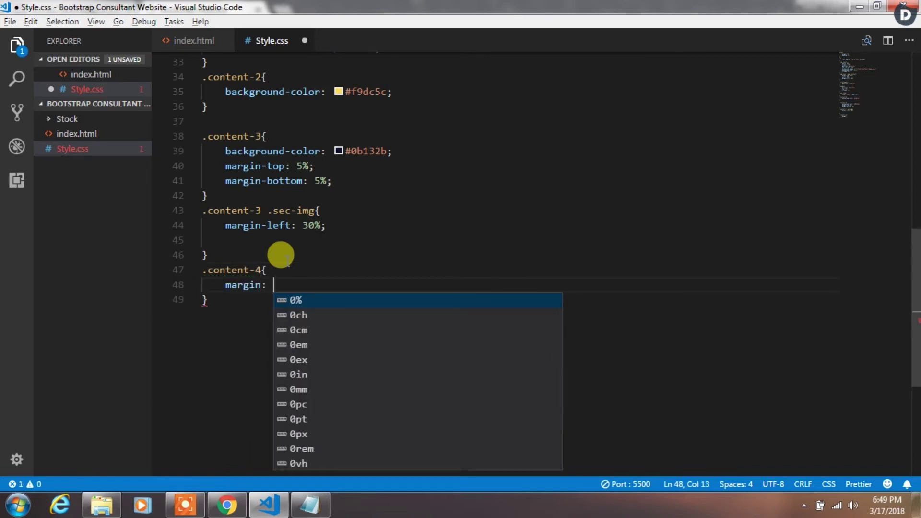
pyautogui.write('5%;')
pyautogui.hotkey('ctrl', 's')
pyautogui.hotkey('alt', 'Tab')
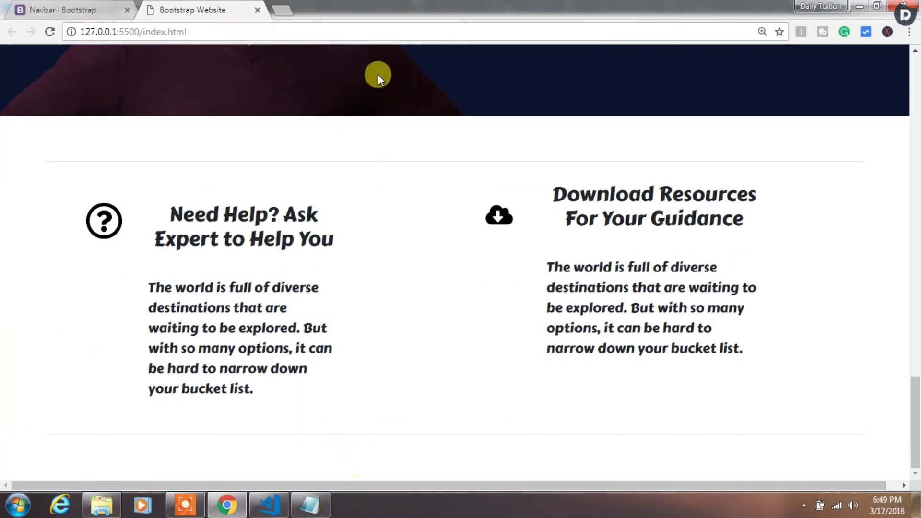
# - Back in index.html, expand div.container with Emmet inside content-5 and give it class p-4
pyautogui.hotkey('alt', 'Tab')
pyautogui.scroll(-5, 418, 280)
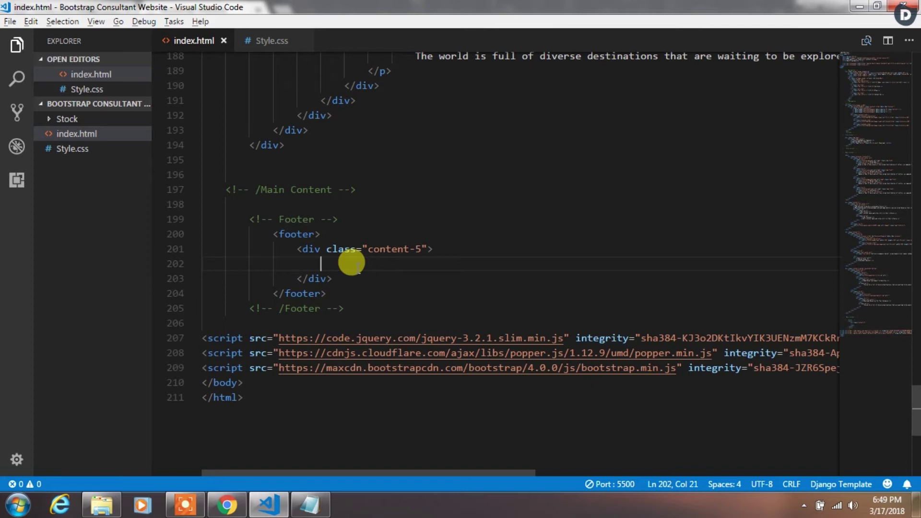
pyautogui.write('div.container')
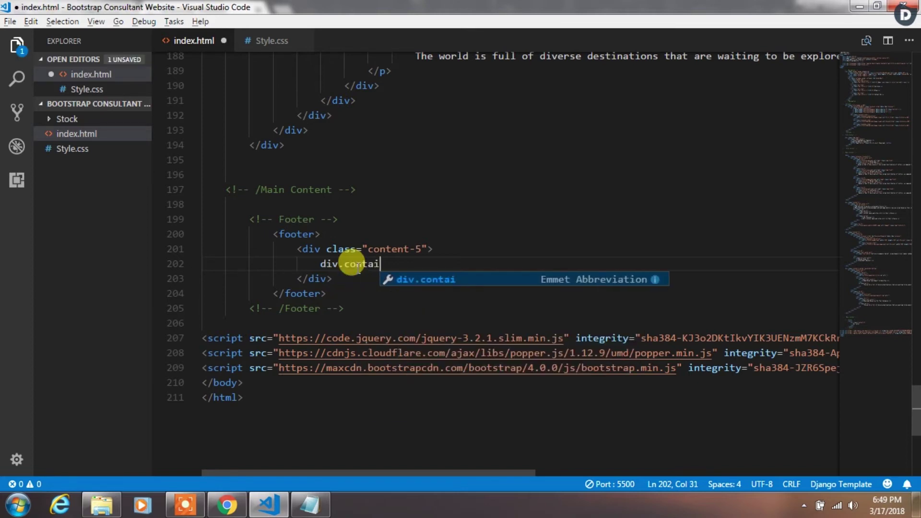
pyautogui.press('Tab')
pyautogui.press('Return')
pyautogui.press('Down')
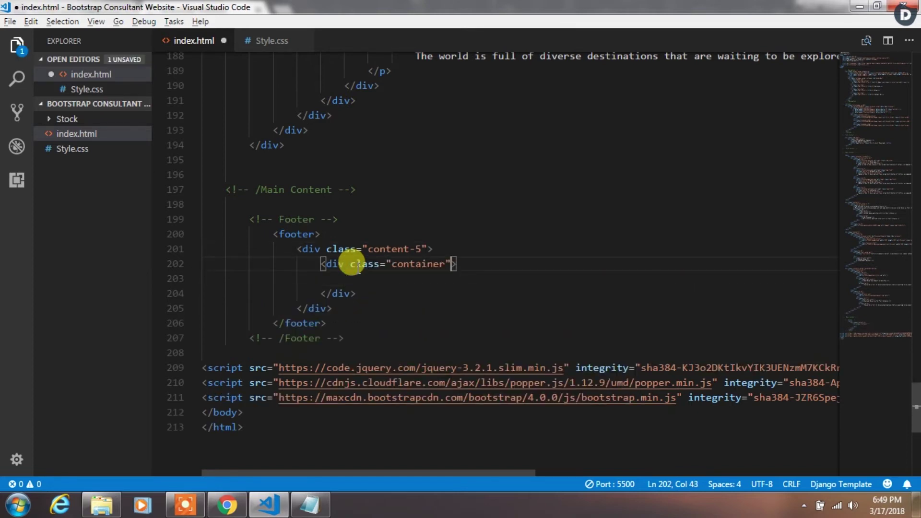
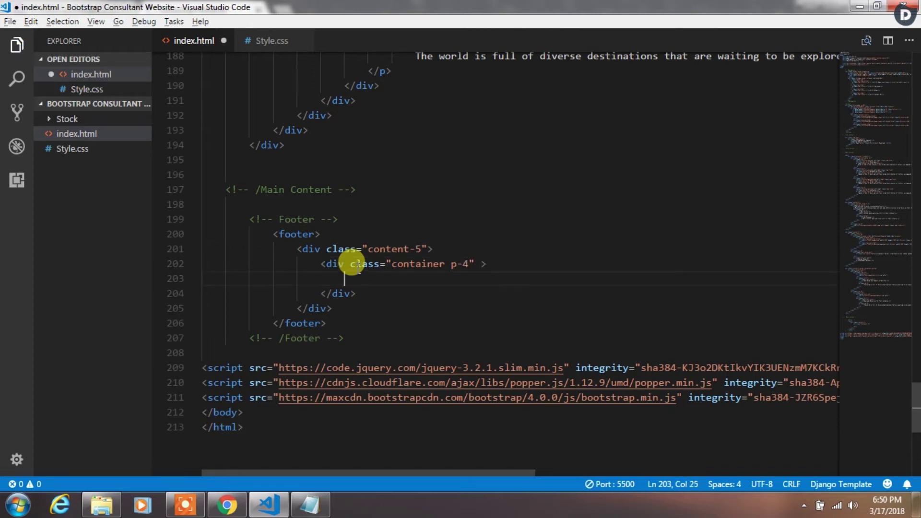
# - Add a text-white div with an inline-flex h2 reading 'Subscribe Newslatter' inside the footer container
pyautogui.press('Down')
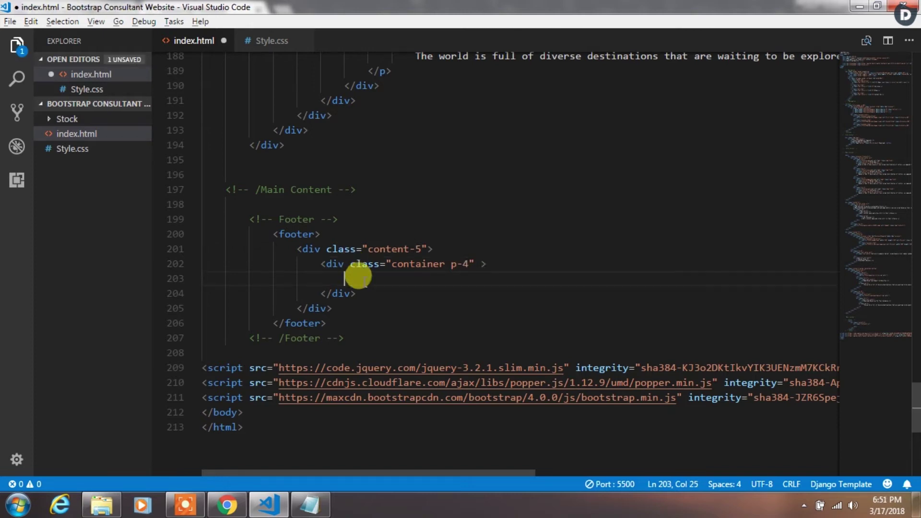
pyautogui.write('div.text')
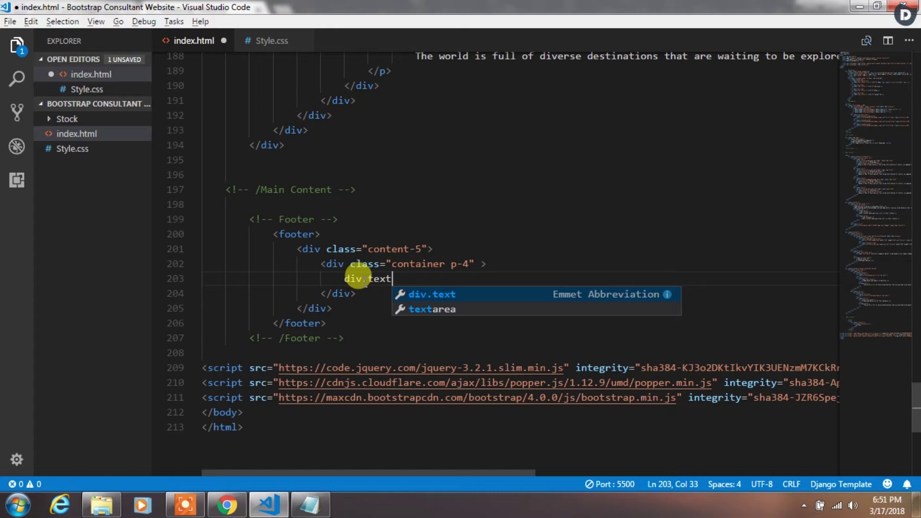
pyautogui.write('-white')
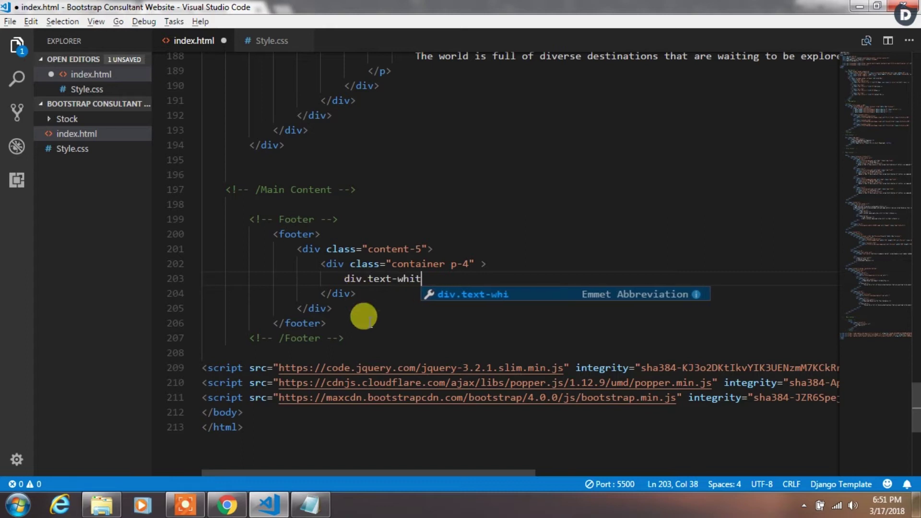
pyautogui.press('Tab')
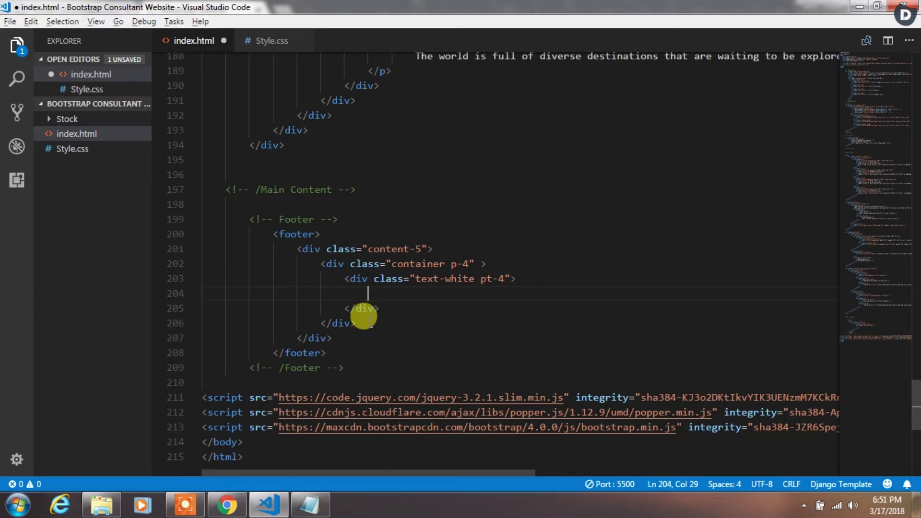
pyautogui.write('h2')
pyautogui.press('Tab')
pyautogui.write('class="')
pyautogui.write('d-inline0"></h2>')
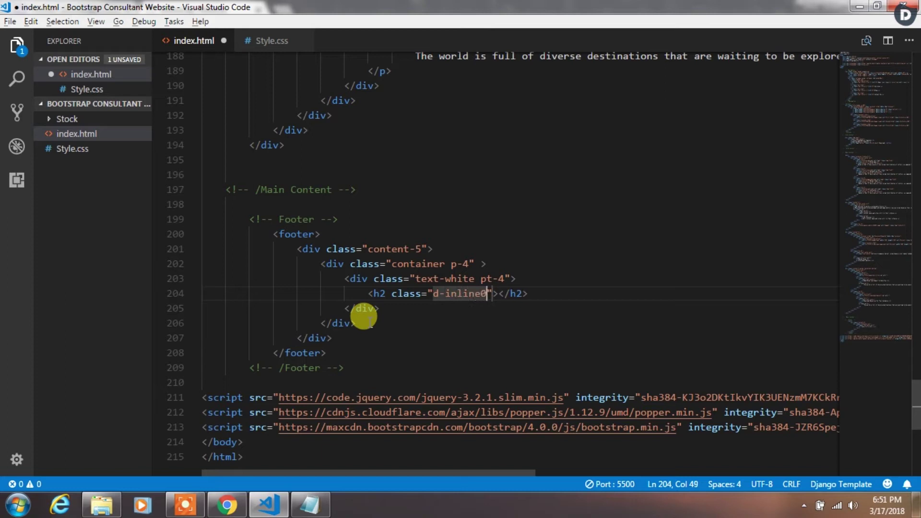
pyautogui.press('BackSpace')
pyautogui.write('-flex')
pyautogui.press('Right')
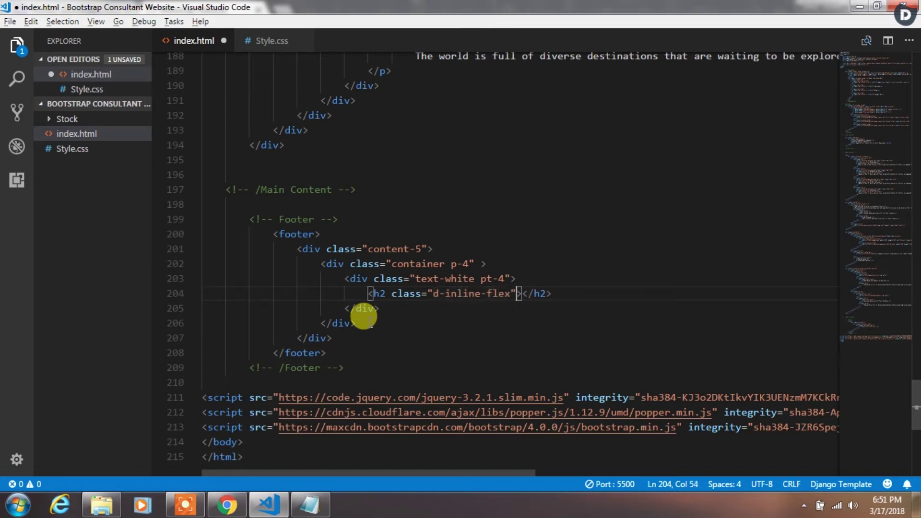
pyautogui.press('Right')
pyautogui.write('Subsxri')
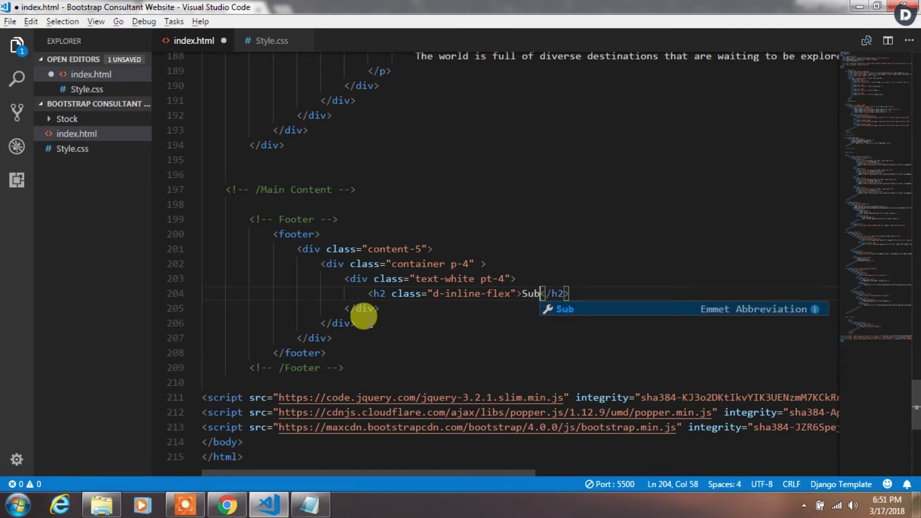
pyautogui.press('BackSpace')
pyautogui.press('BackSpace')
pyautogui.press('BackSpace')
pyautogui.write('scribe')
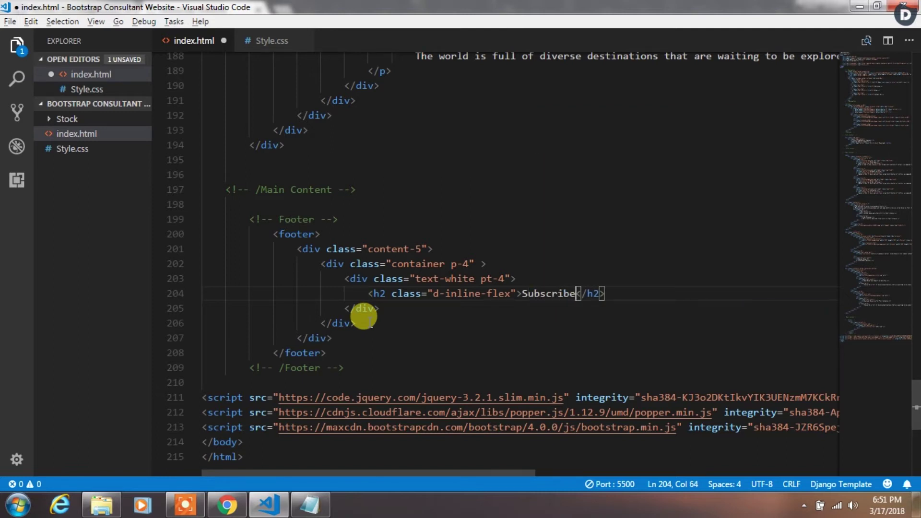
pyautogui.write(' Newslatter')
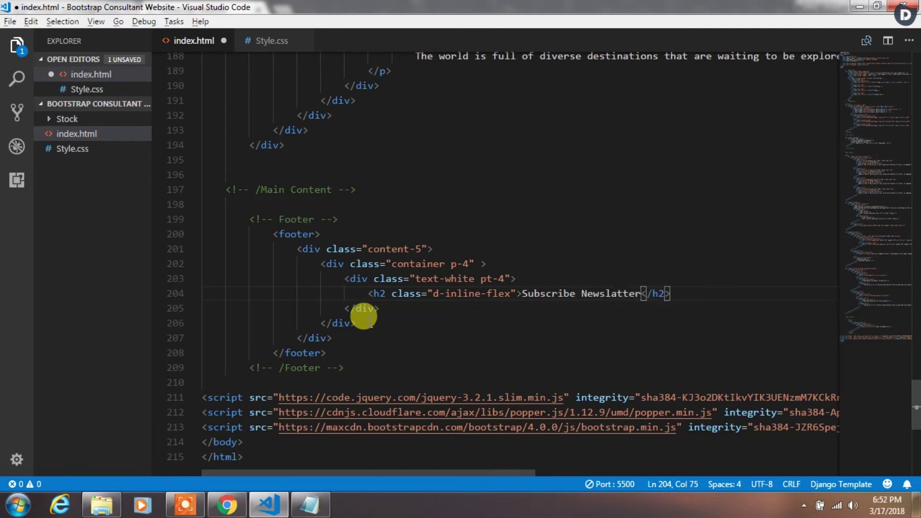
# - Save index.html and check the new Subscribe Newslatter heading in the browser preview
pyautogui.hotkey('ctrl', 's')
pyautogui.hotkey('alt', 'Tab')
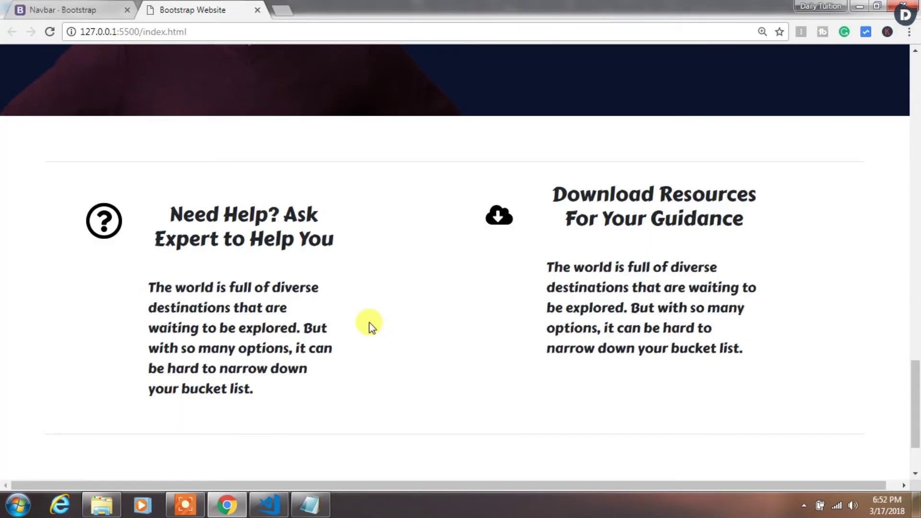
pyautogui.hotkey('alt', 'Tab')
pyautogui.press('Return')
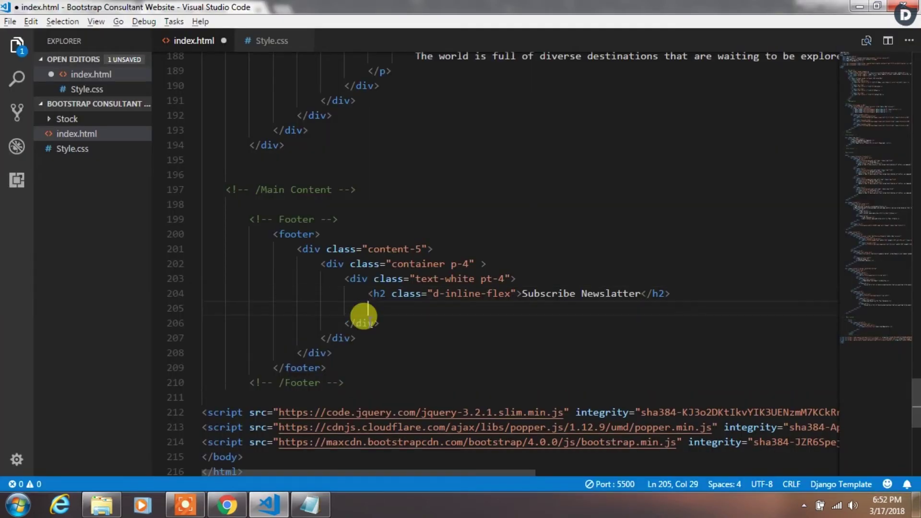
pyautogui.hotkey('alt', 'Tab')
pyautogui.scroll(-2, 370, 324)
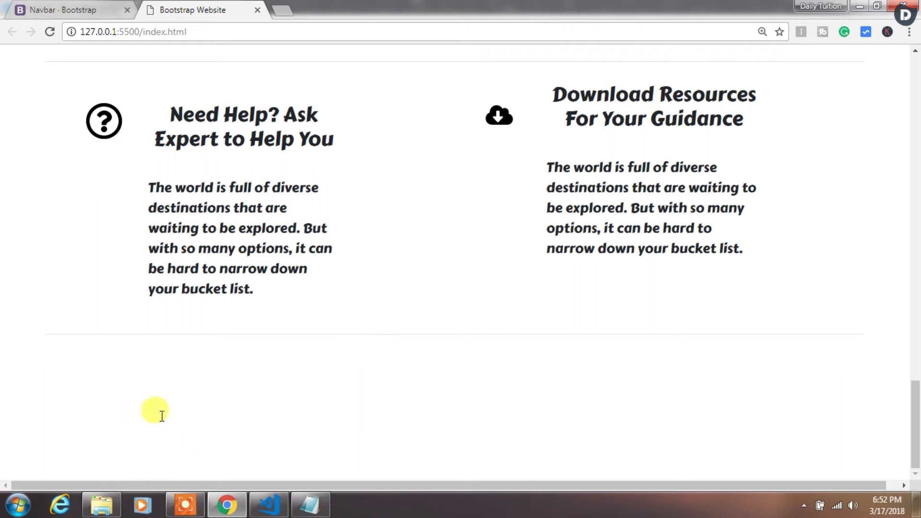
pyautogui.hotkey('alt', 'Tab')
# - Add a .content-5 rule with background-color #131212 to Style.css, save, and preview it
pyautogui.click(272, 41)
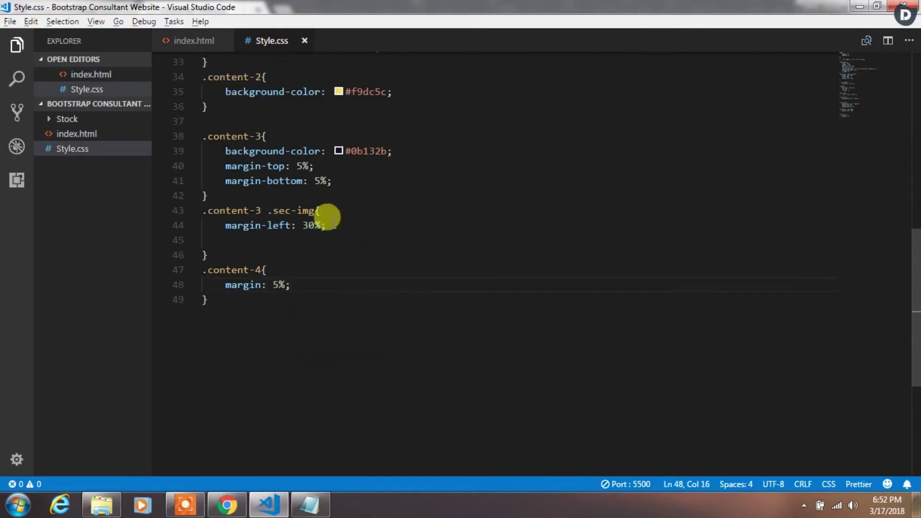
pyautogui.click(295, 195)
pyautogui.press('Return')
pyautogui.press('Return')
pyautogui.write('.content-5{')
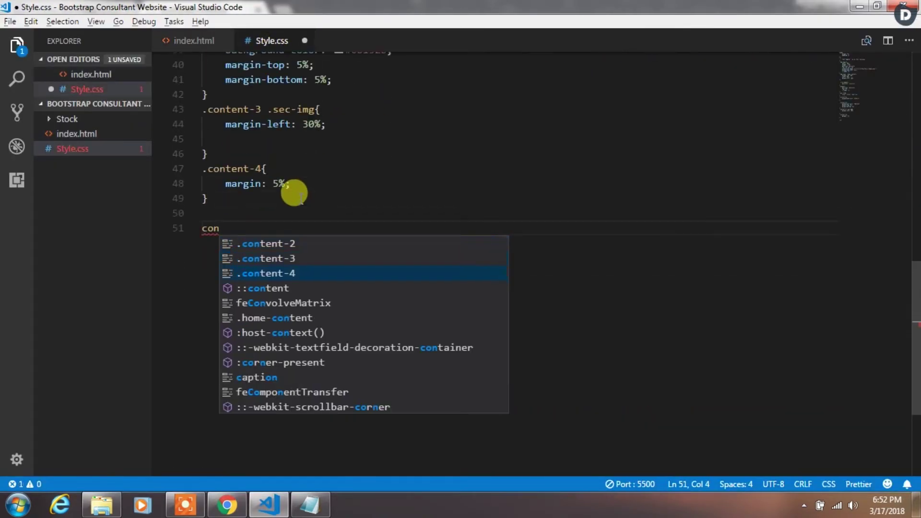
pyautogui.press('Return')
pyautogui.write('backgrouc')
pyautogui.press('Down')
pyautogui.press('Return')
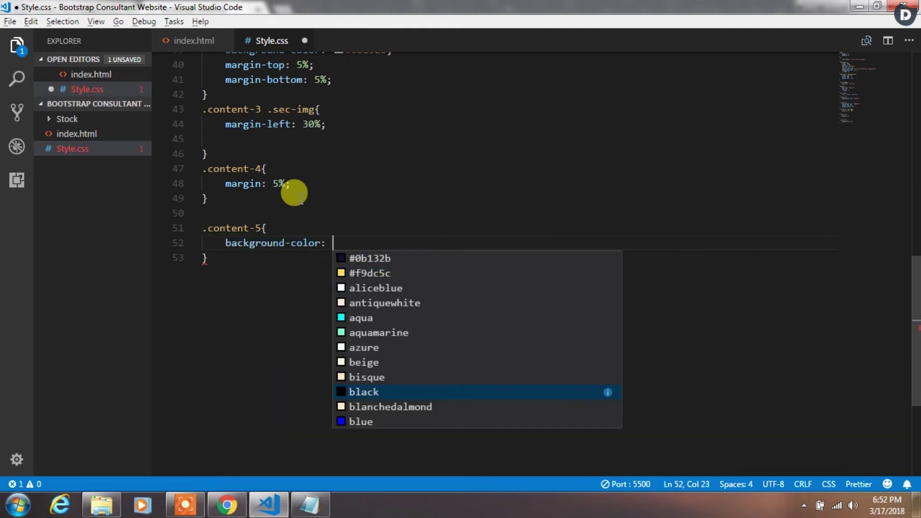
pyautogui.write('#131212;')
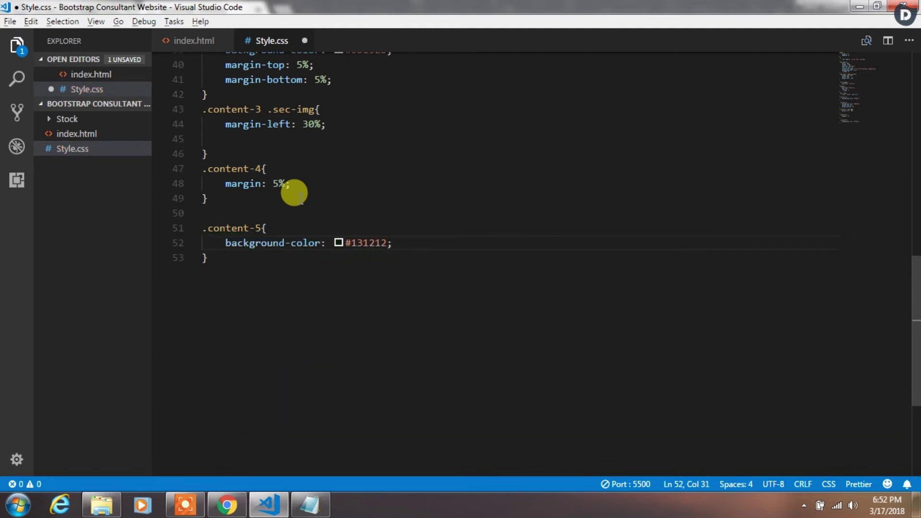
pyautogui.press('Down')
pyautogui.hotkey('ctrl', 's')
pyautogui.hotkey('ctrl', 'Tab')
pyautogui.hotkey('alt', 'Tab')
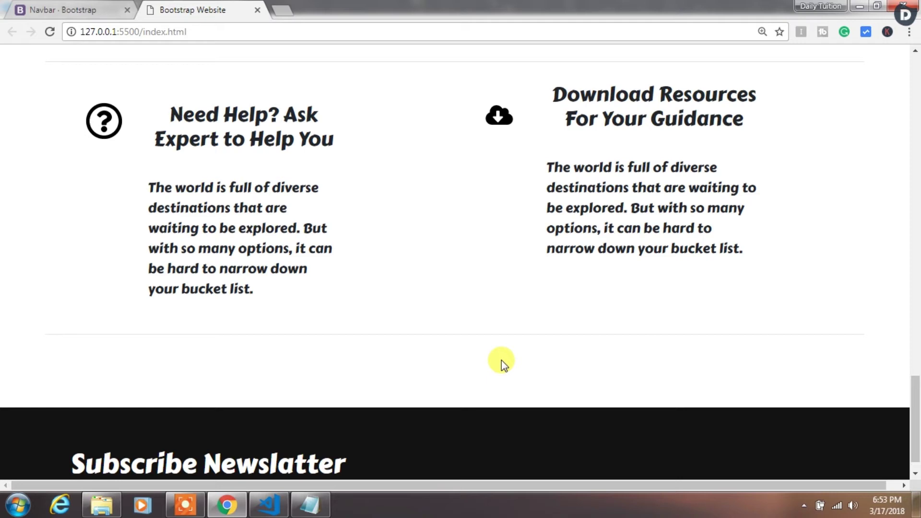
pyautogui.scroll(-1, 502, 360)
pyautogui.middleClick(369, 440)
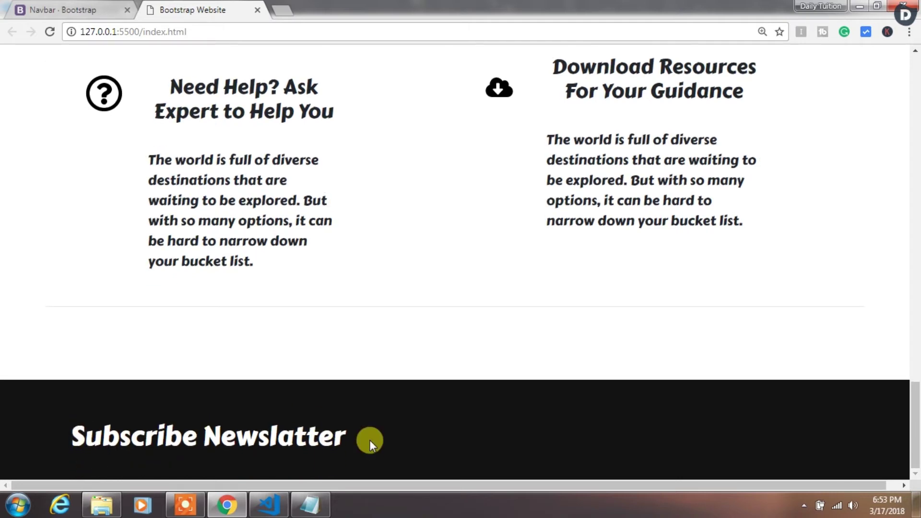
# - Add a borderless, padded email input with a placeholder to the newsletter row
pyautogui.hotkey('alt', 'Tab')
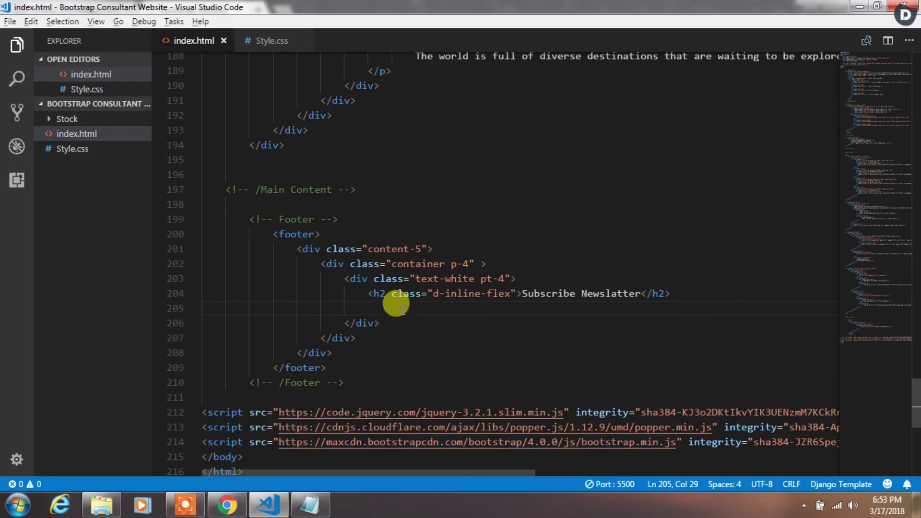
pyautogui.write('input')
pyautogui.press('Tab')
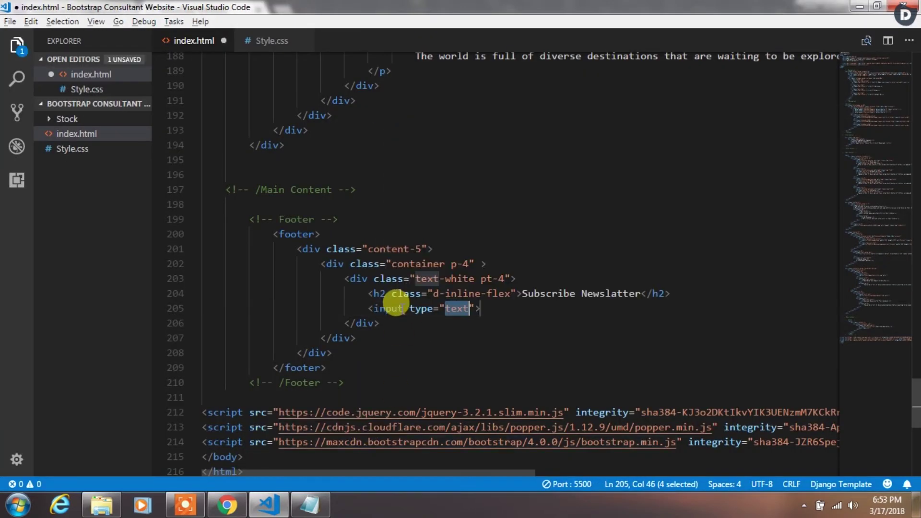
pyautogui.press('End')
pyautogui.write('pl')
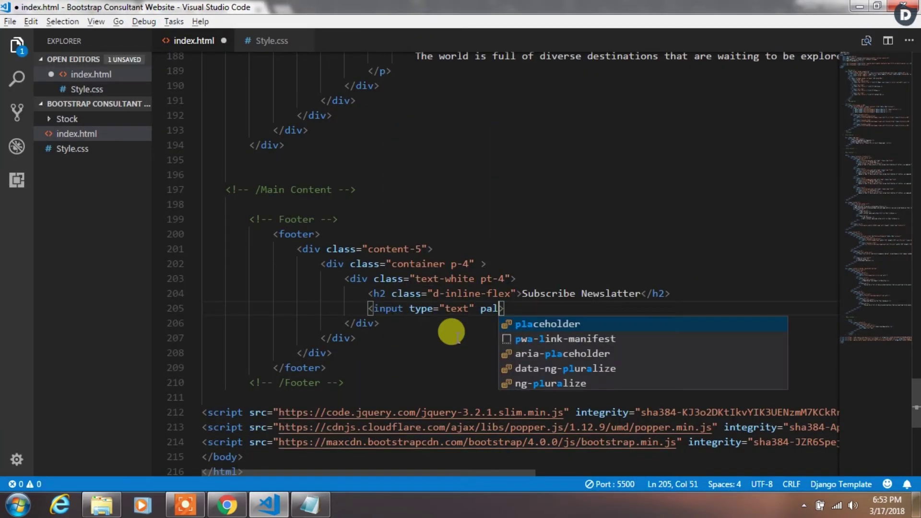
pyautogui.press('Return')
pyautogui.write('ter Your ')
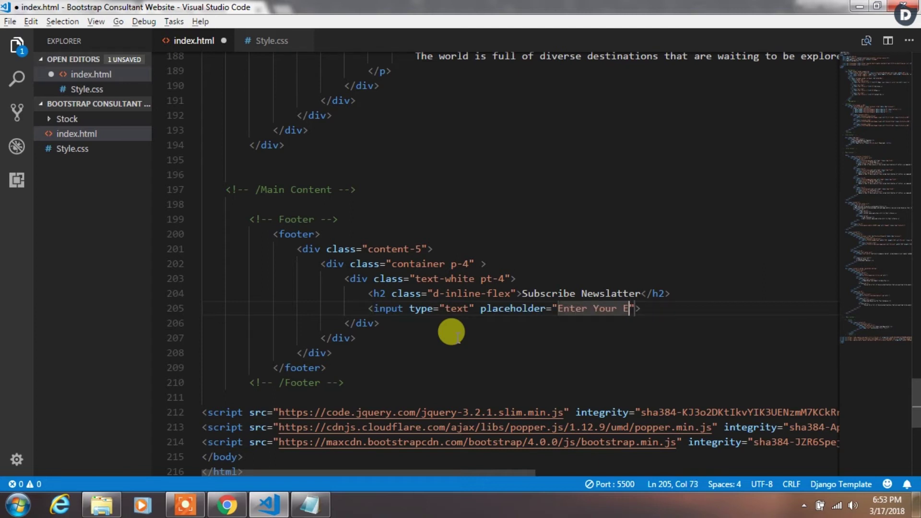
pyautogui.write('Email')
pyautogui.write('Address')
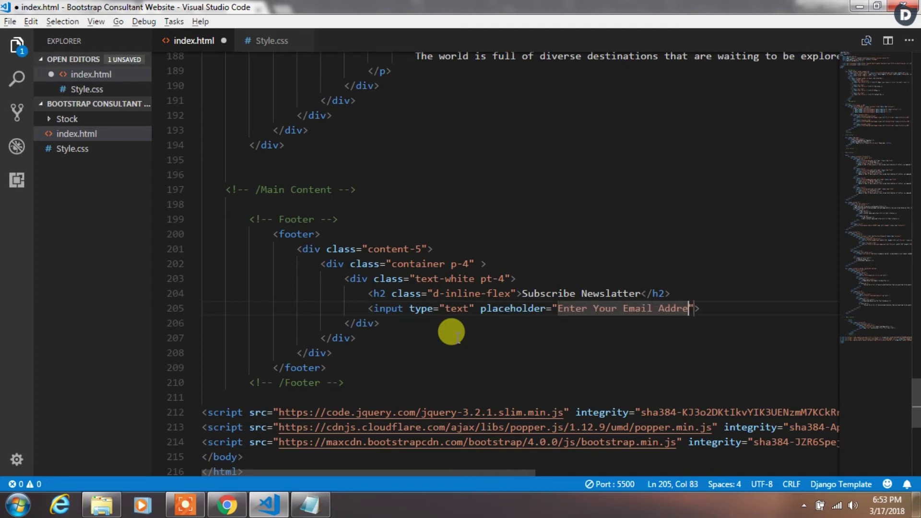
pyautogui.press('Right')
pyautogui.write('c')
pyautogui.press('Return')
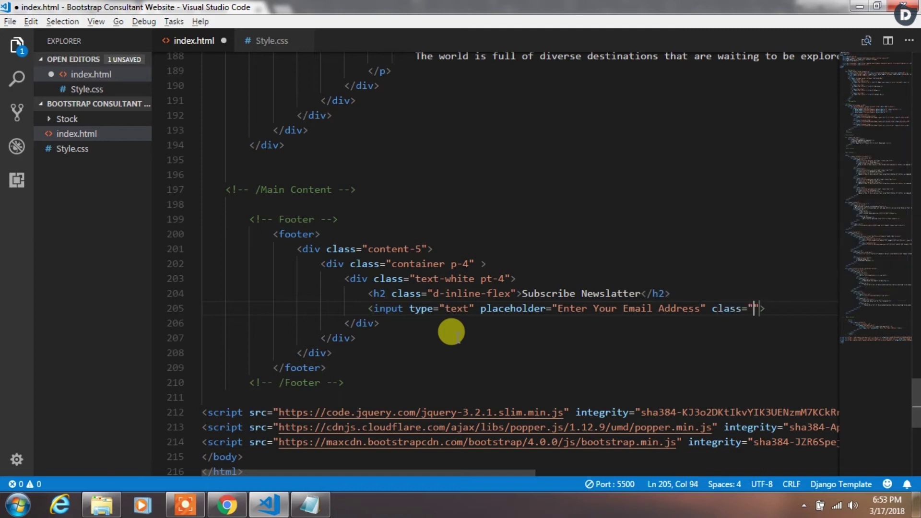
pyautogui.write('ml')
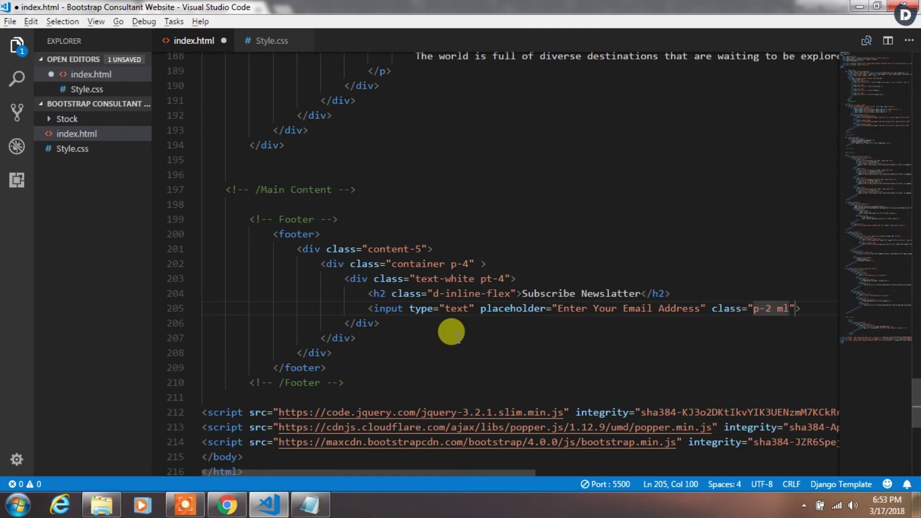
pyautogui.press('BackSpace')
pyautogui.press('BackSpace')
pyautogui.press('BackSpace')
pyautogui.write('p-2')
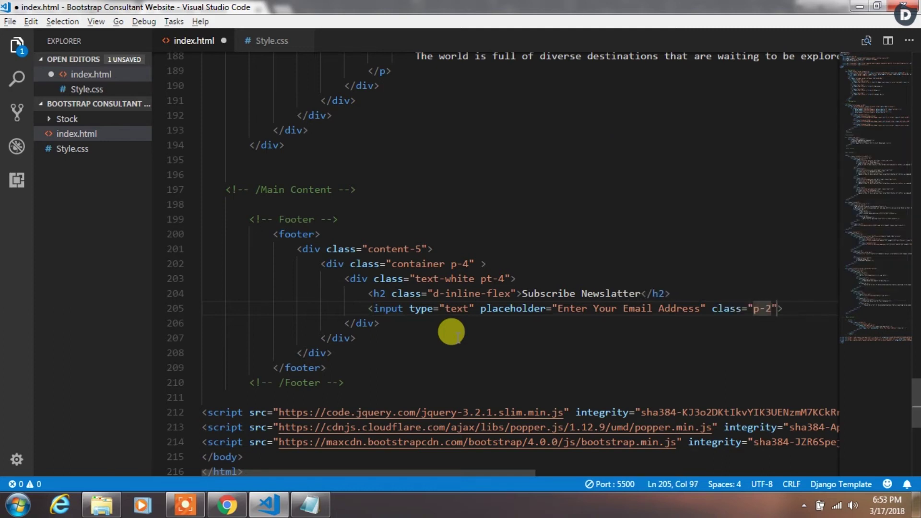
pyautogui.write('l-3')
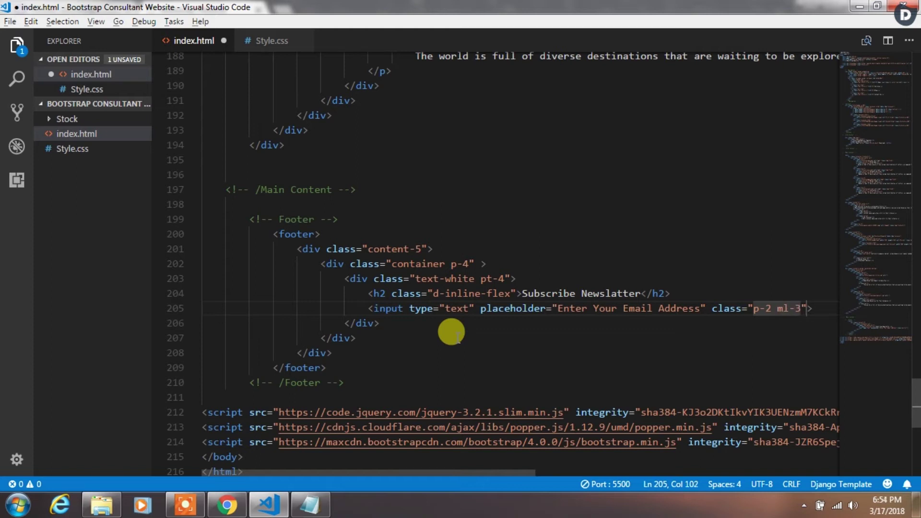
pyautogui.write('border-0')
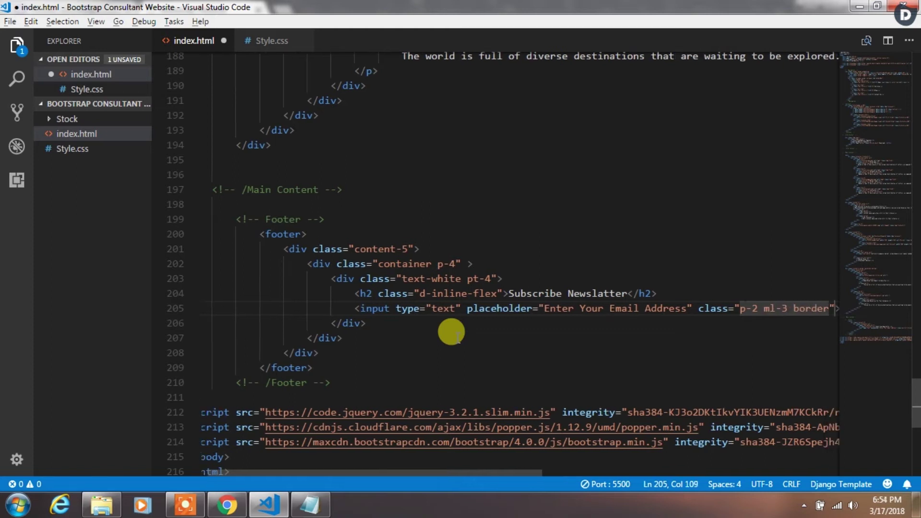
# - Give the email input size 50, save, and check the wider field in the preview
pyautogui.hotkey('ctrl', 's')
pyautogui.hotkey('alt', 'Tab')
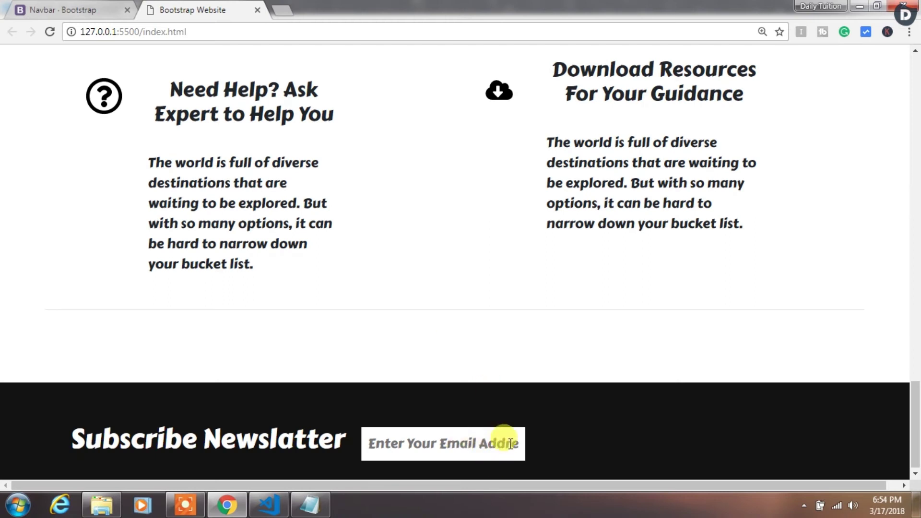
pyautogui.hotkey('alt', 'Tab')
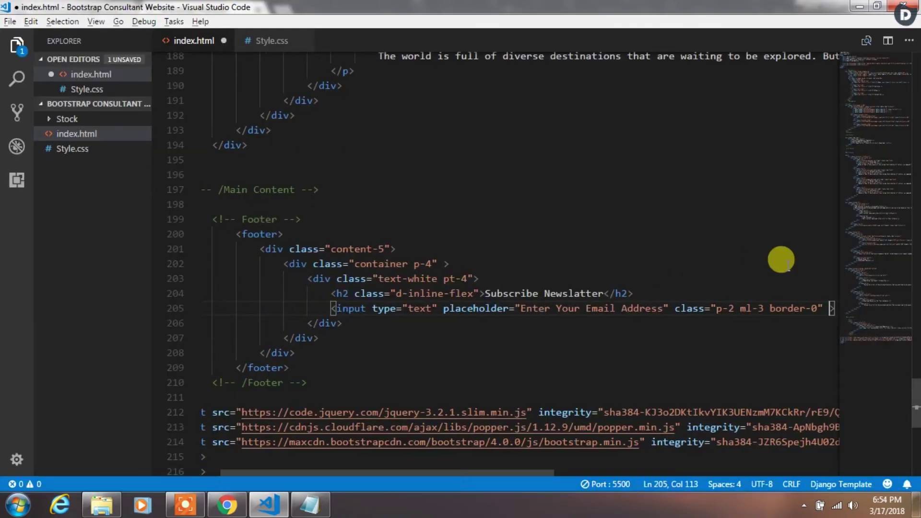
pyautogui.write('size=""')
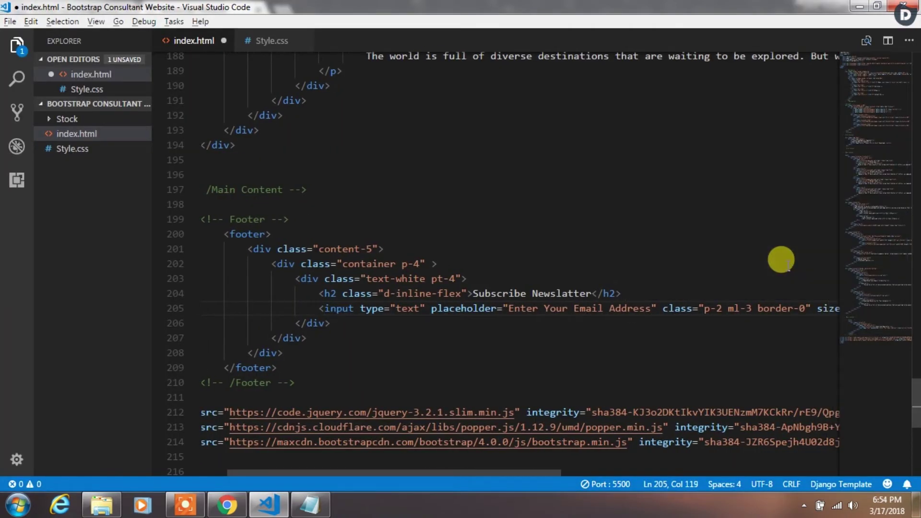
pyautogui.moveTo(553, 472); pyautogui.dragTo(644, 473)
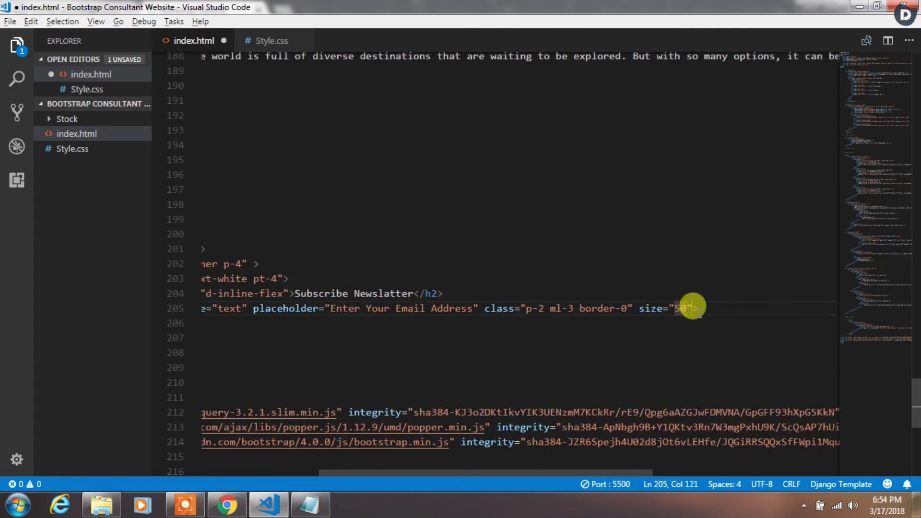
pyautogui.hotkey('ctrl', 's')
pyautogui.hotkey('alt', 'Tab')
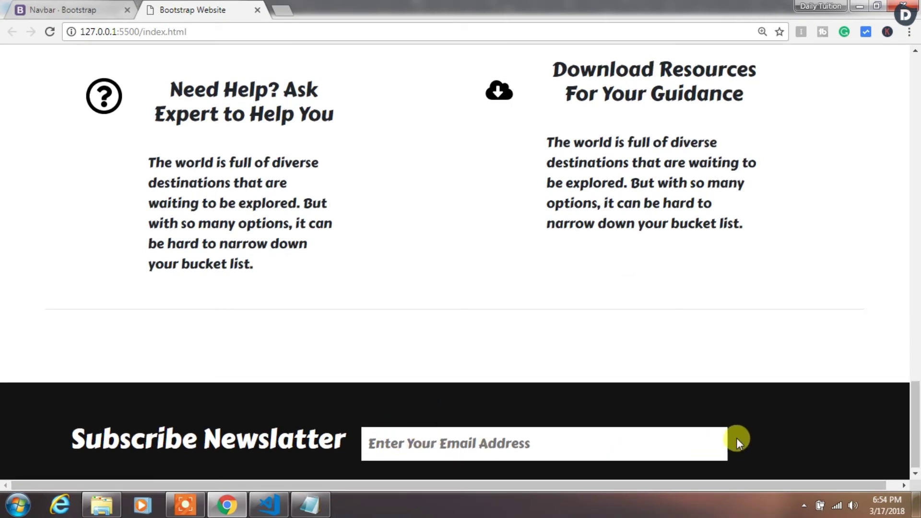
pyautogui.hotkey('alt', 'Tab')
pyautogui.click(697, 308)
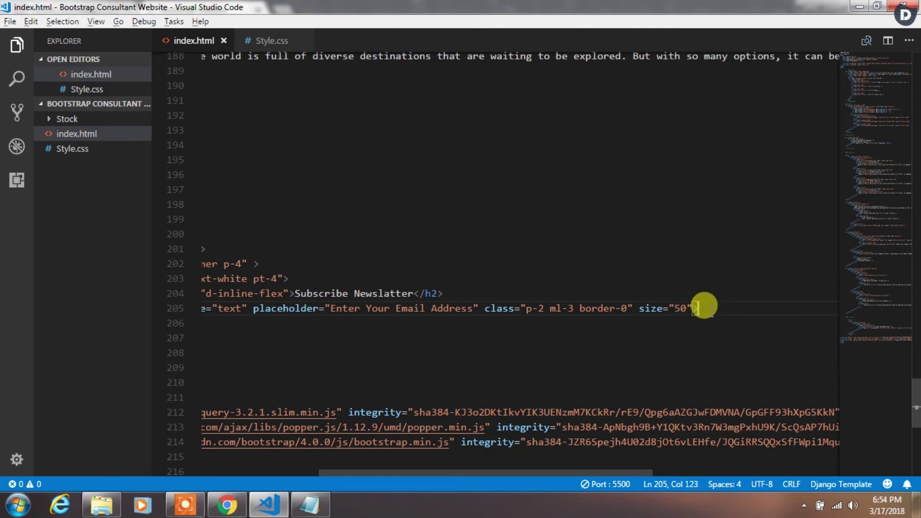
pyautogui.write('><b')
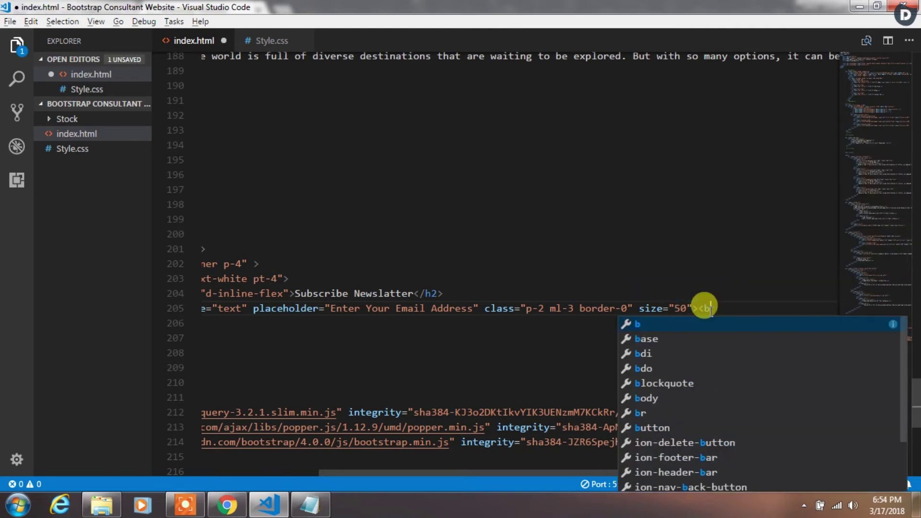
pyautogui.write('utton ty')
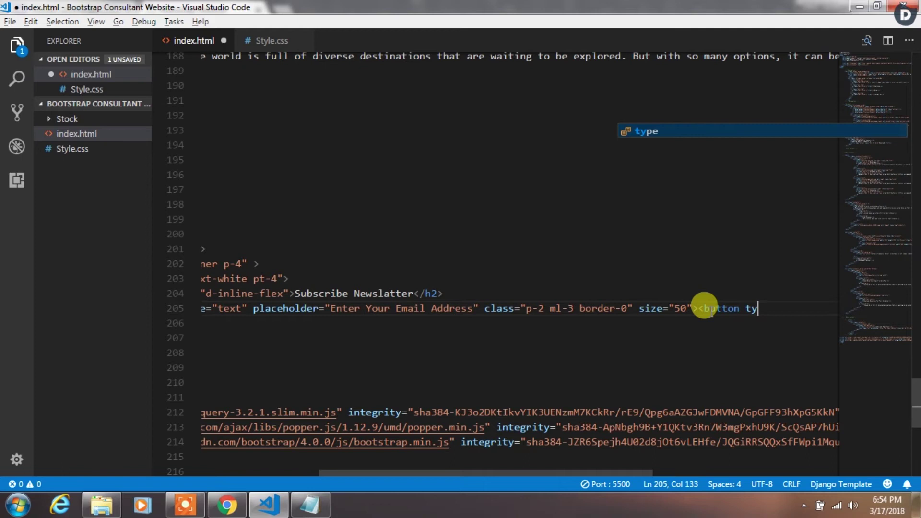
pyautogui.write('pe="')
# - Add a borderless py-2 btn-info Submit button with dark text after the email field, then preview it
pyautogui.press('Return')
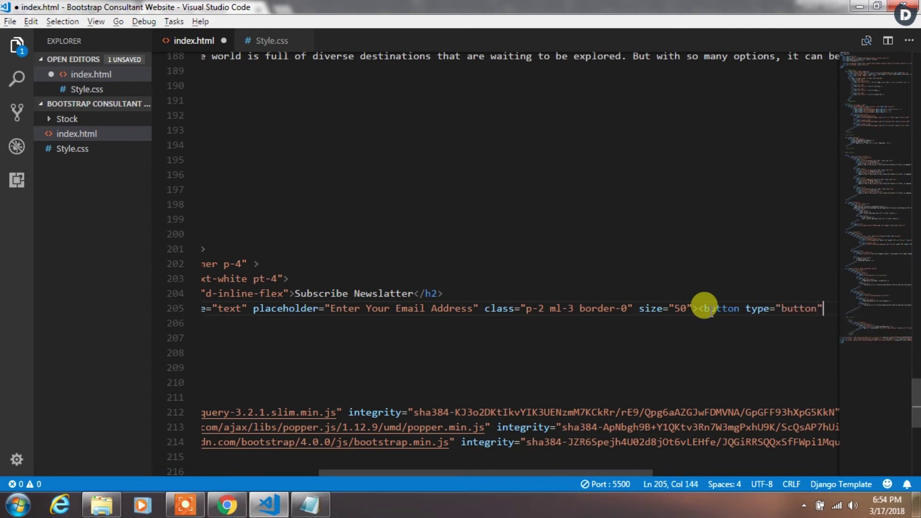
pyautogui.moveTo(654, 473); pyautogui.dragTo(763, 470)
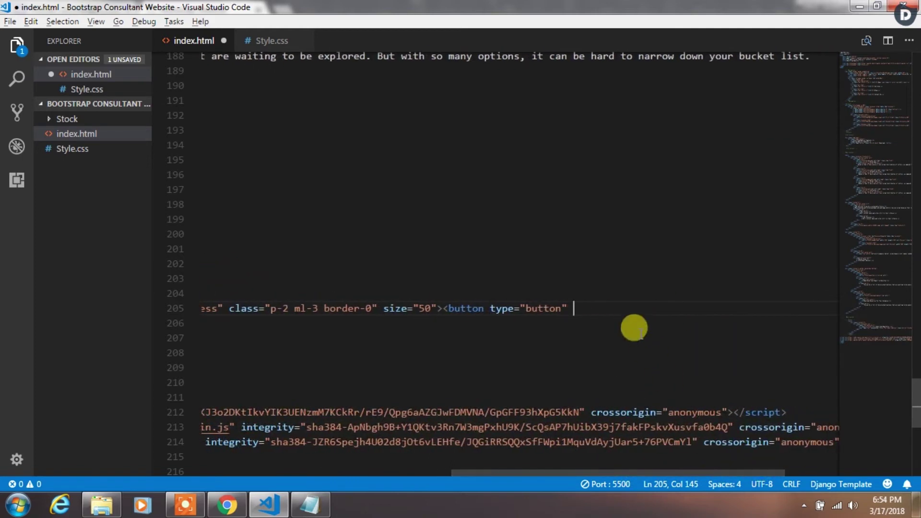
pyautogui.write('cl')
pyautogui.press('Return')
pyautogui.write('py-')
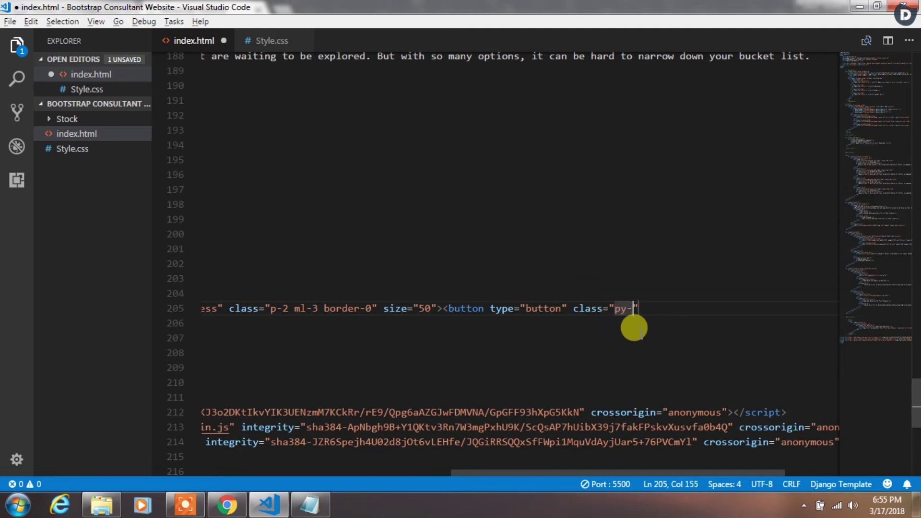
pyautogui.write(' btn-info')
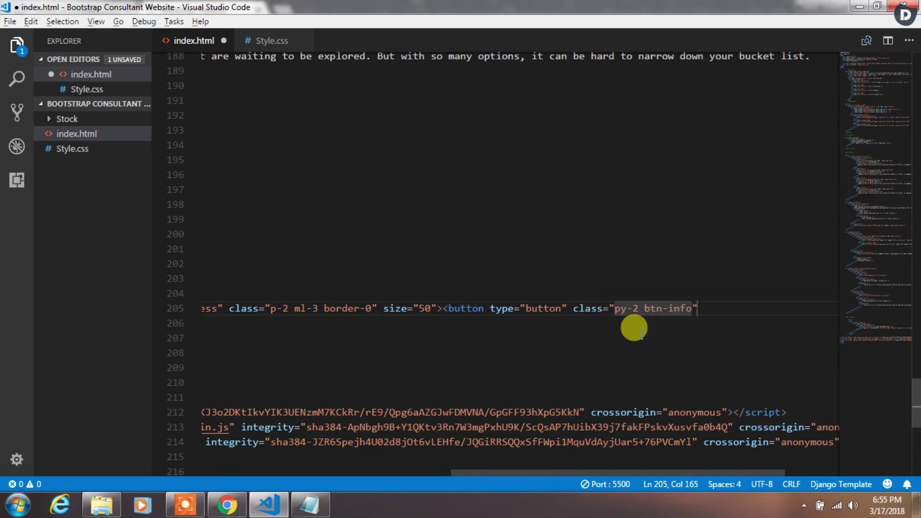
pyautogui.write(' text-darl')
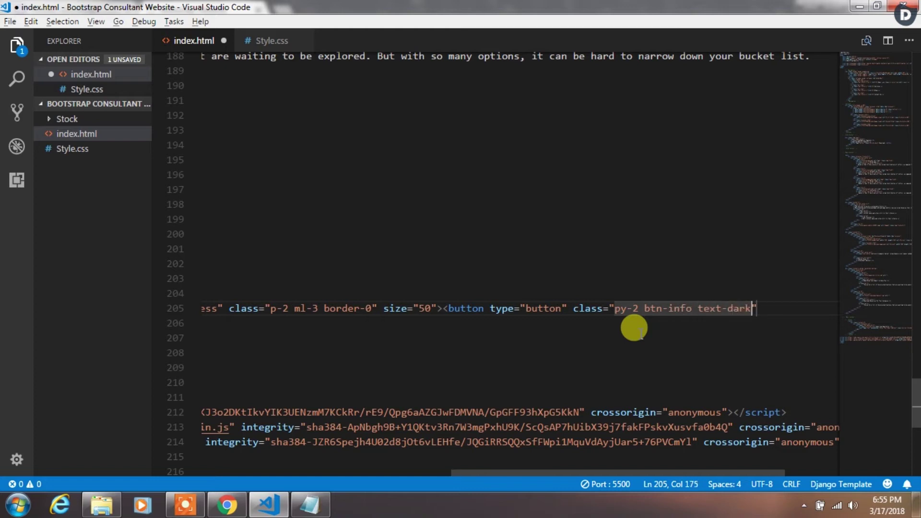
pyautogui.write(' border-0')
pyautogui.hotkey('ctrl', 'z')
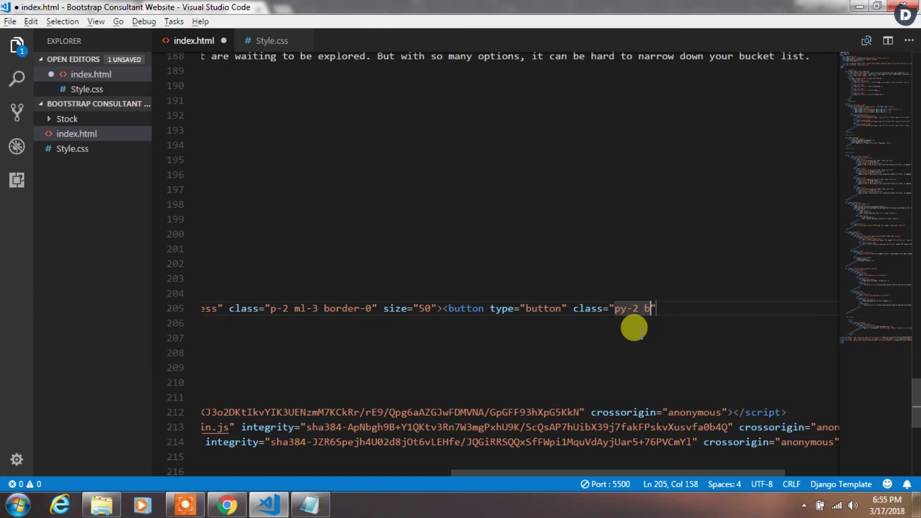
pyautogui.write('tn-info text-darl')
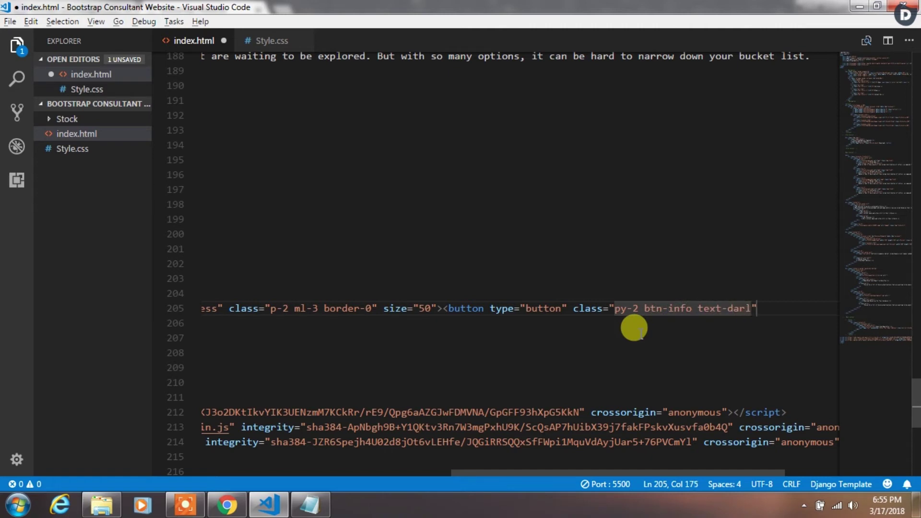
pyautogui.write(' border-0')
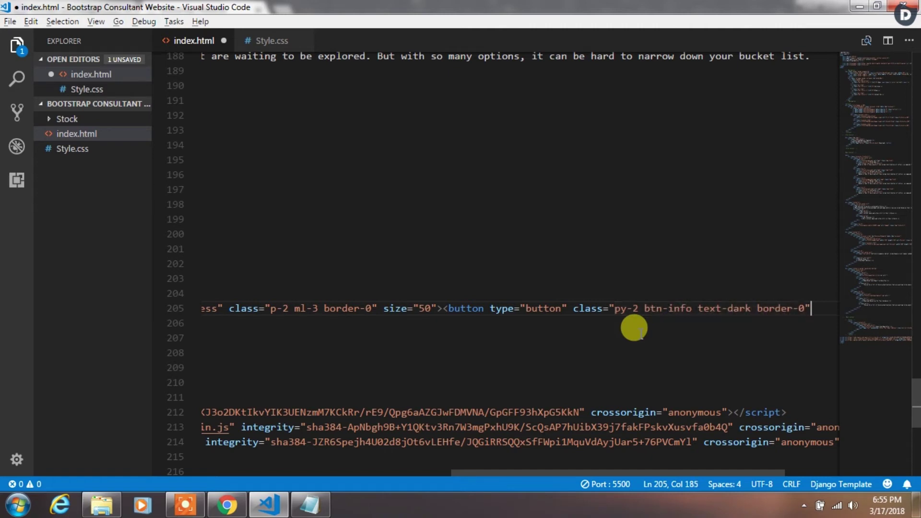
pyautogui.write('">Sumbm')
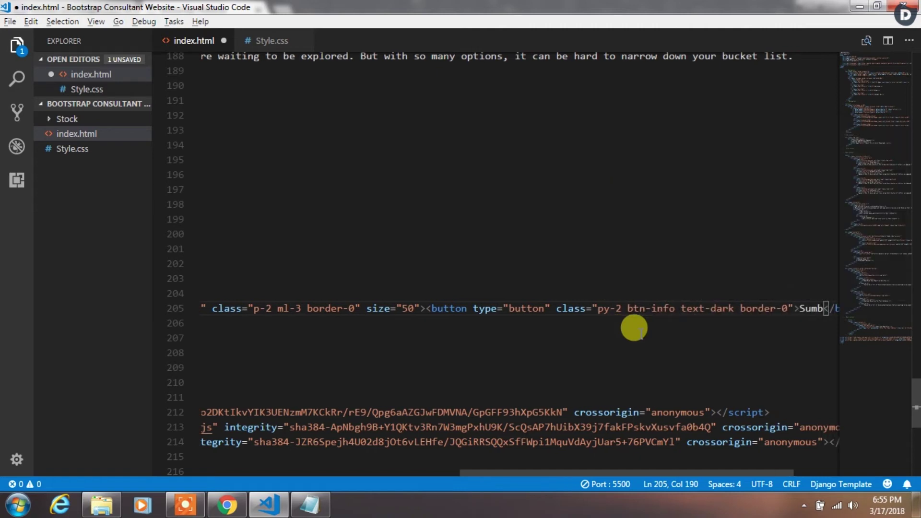
pyautogui.write('it')
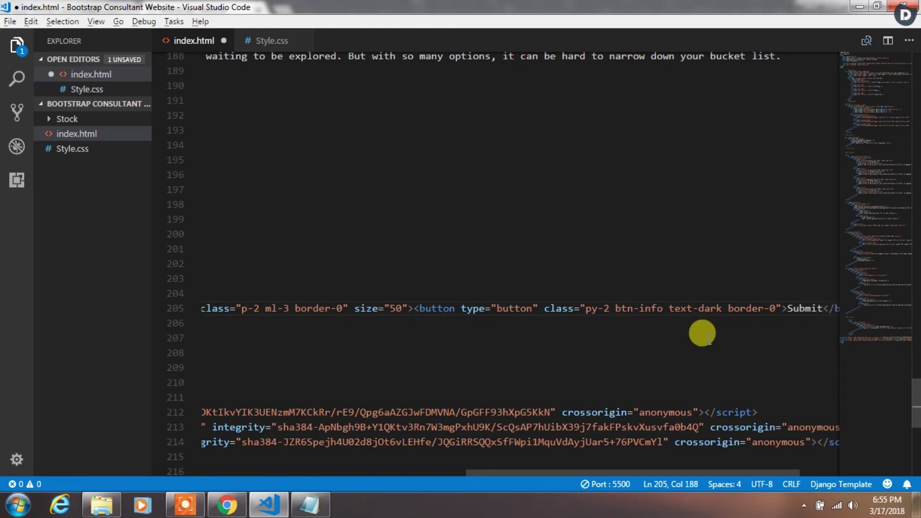
pyautogui.hotkey('ctrl', 's')
pyautogui.hotkey('alt', 'Tab')
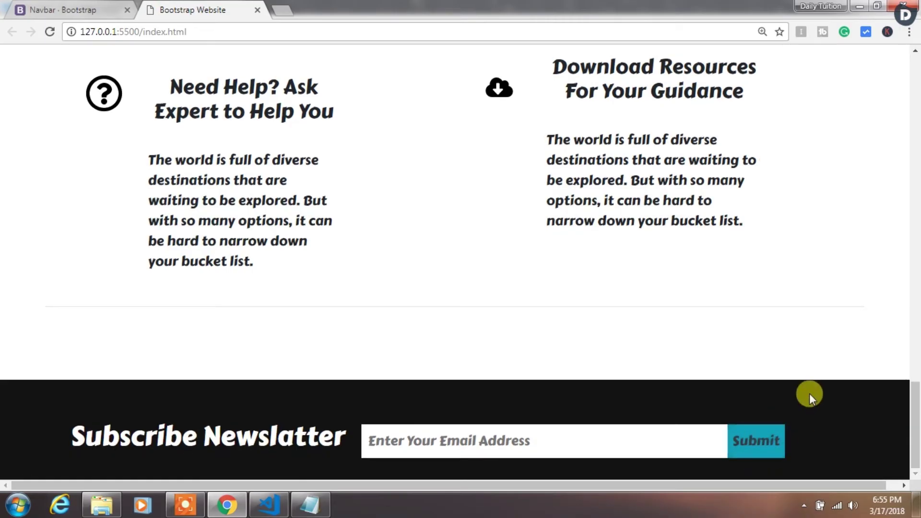
pyautogui.hotkey('alt', 'Tab')
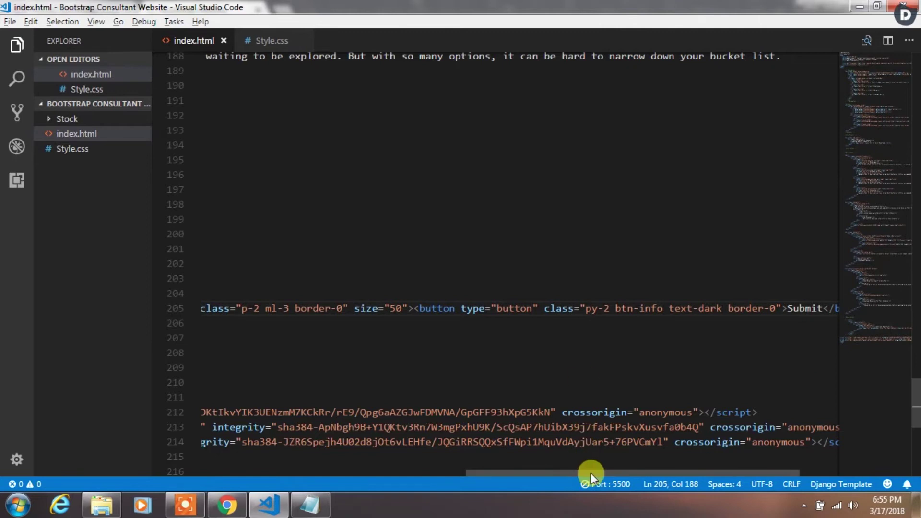
pyautogui.moveTo(709, 473); pyautogui.dragTo(396, 473)
# - Below the newsletter block, add a div.footer.border-top containing a row div
pyautogui.click(317, 323)
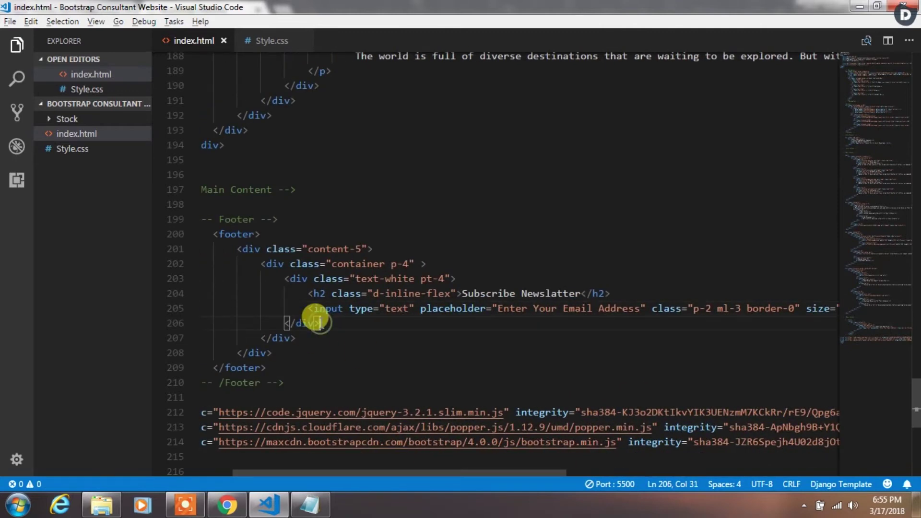
pyautogui.press('Return')
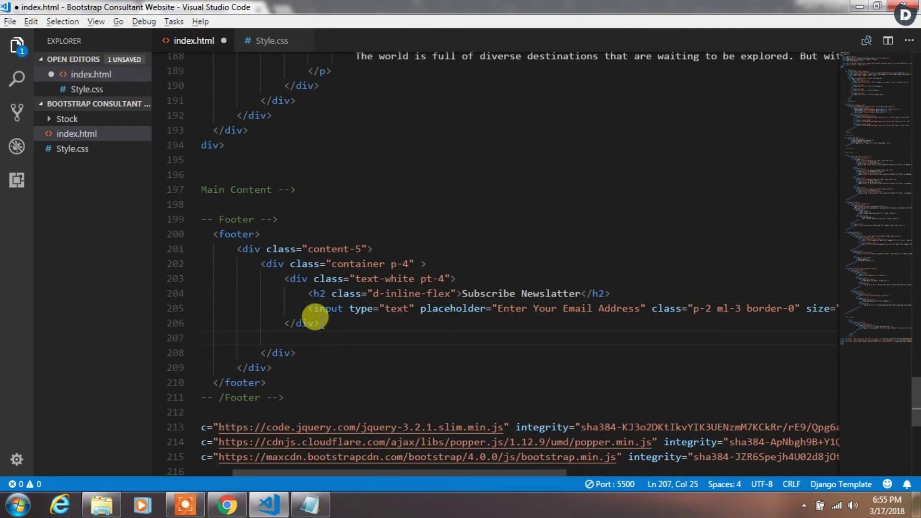
pyautogui.write('div')
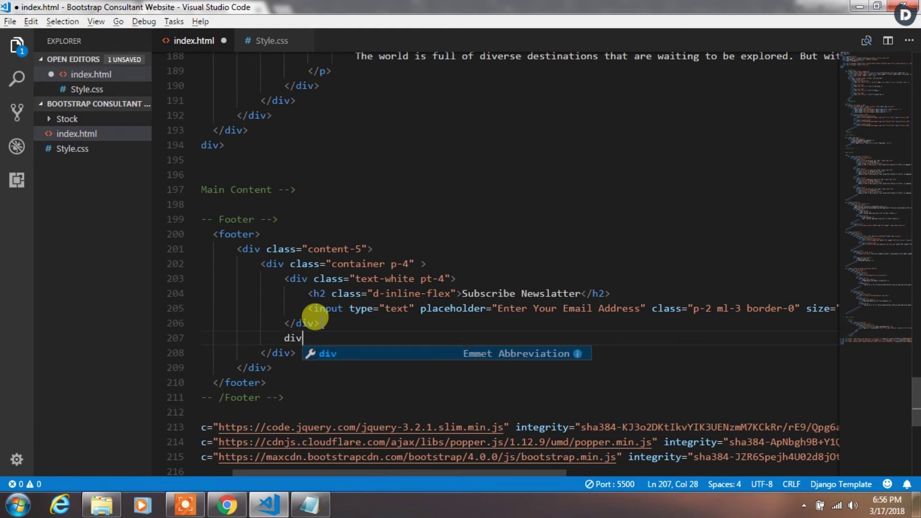
pyautogui.write('.footer')
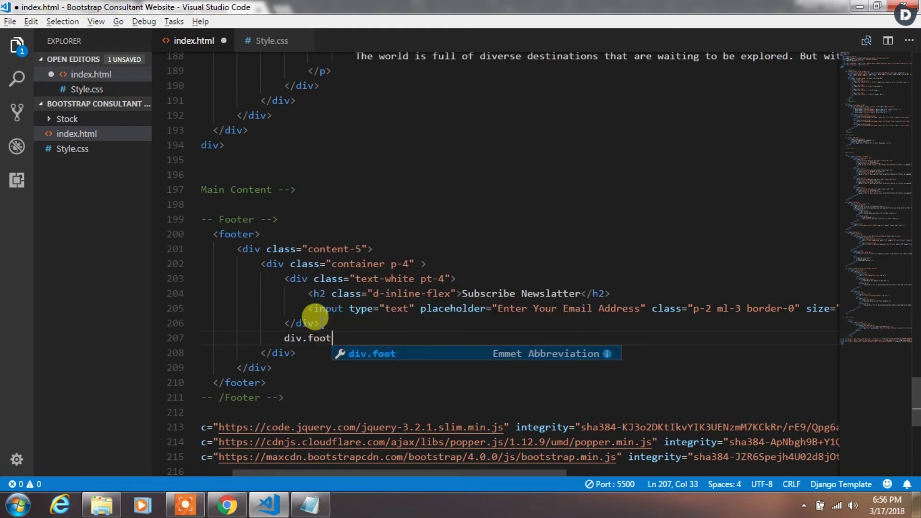
pyautogui.press('Tab')
pyautogui.write('bor')
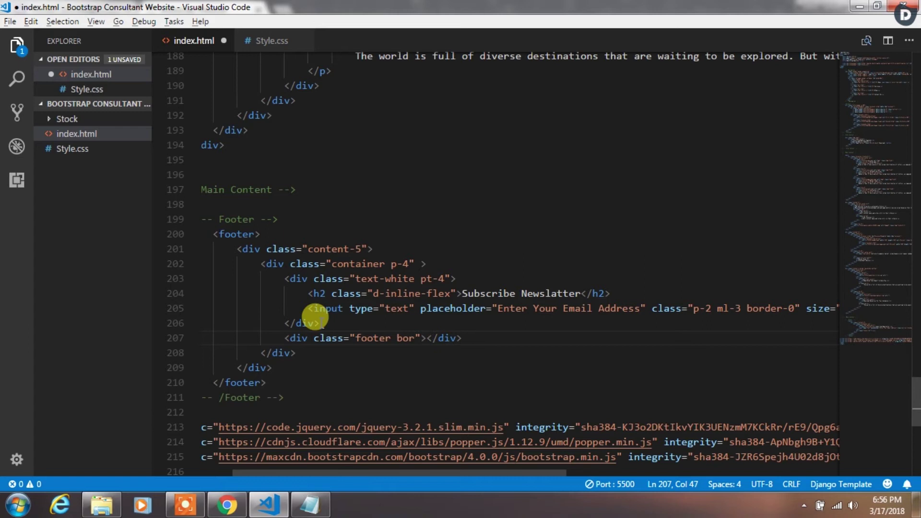
pyautogui.write('der-top')
pyautogui.press('Return')
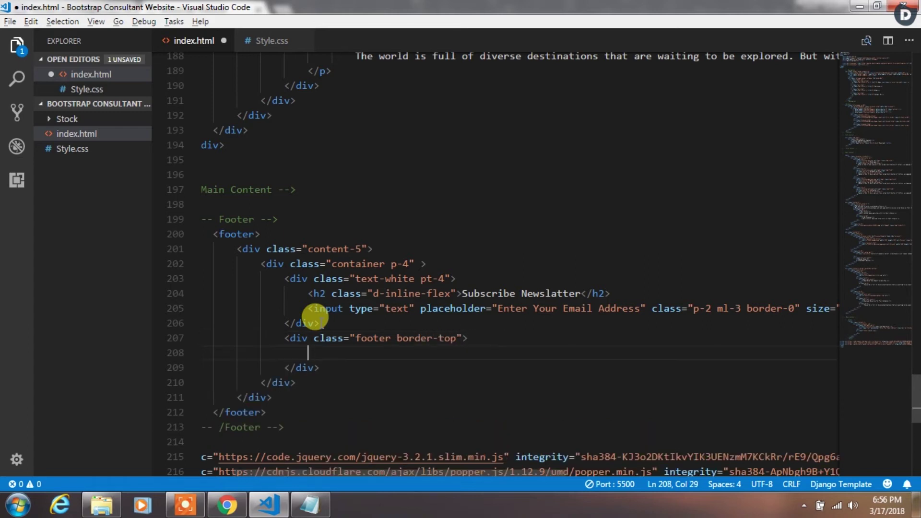
pyautogui.write('iv.row')
pyautogui.press('Tab')
pyautogui.press('Return')
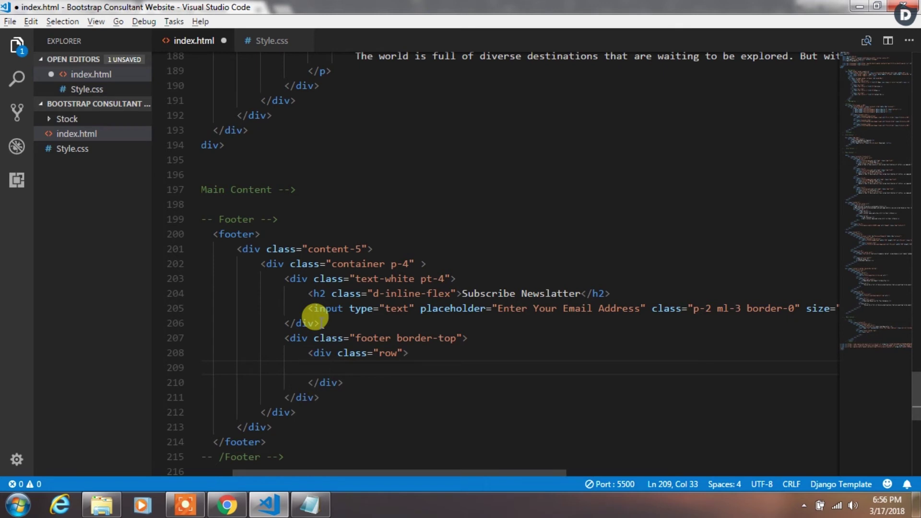
pyautogui.write('div.col-3')
# - Fill the row with four col-3 columns and open a blank line in the first
pyautogui.press('Tab')
pyautogui.press('Return')
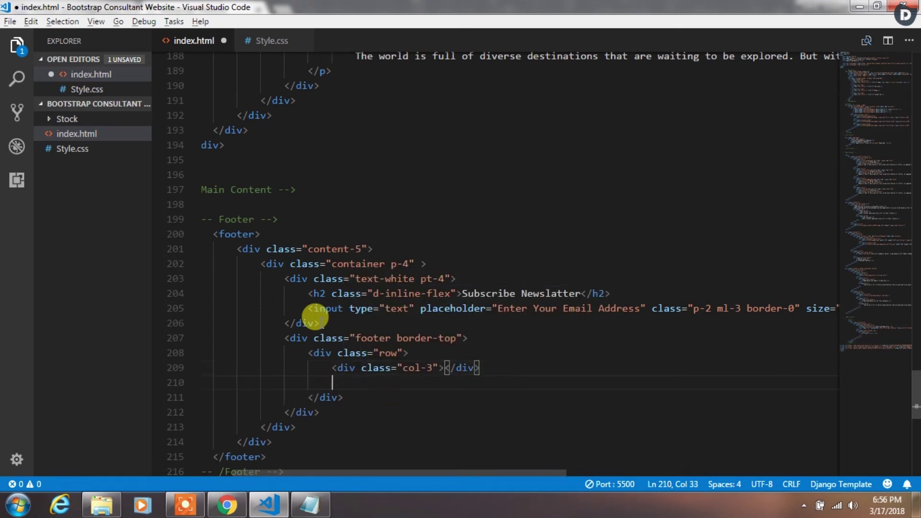
pyautogui.write('div.col-3')
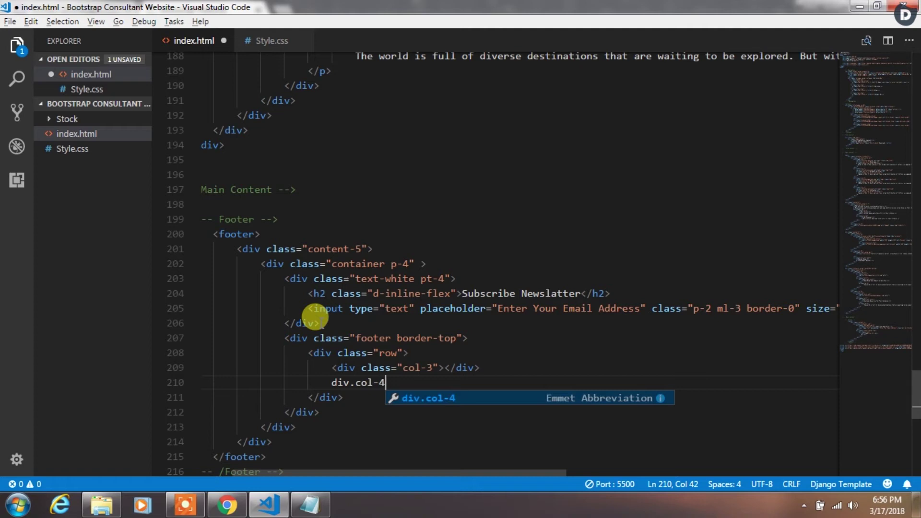
pyautogui.press('Tab')
pyautogui.press('Return')
pyautogui.write('div.col-3')
pyautogui.press('Tab')
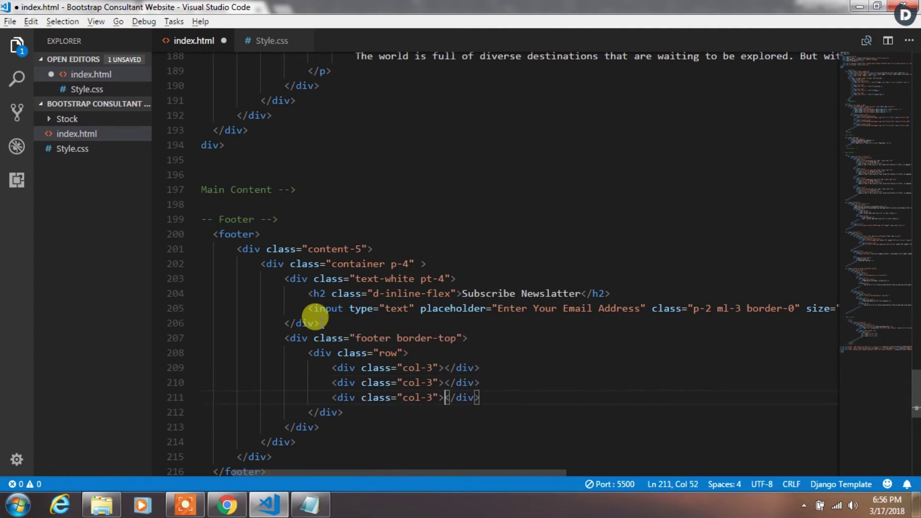
pyautogui.press('Return')
pyautogui.write('div.col-3')
pyautogui.press('Tab')
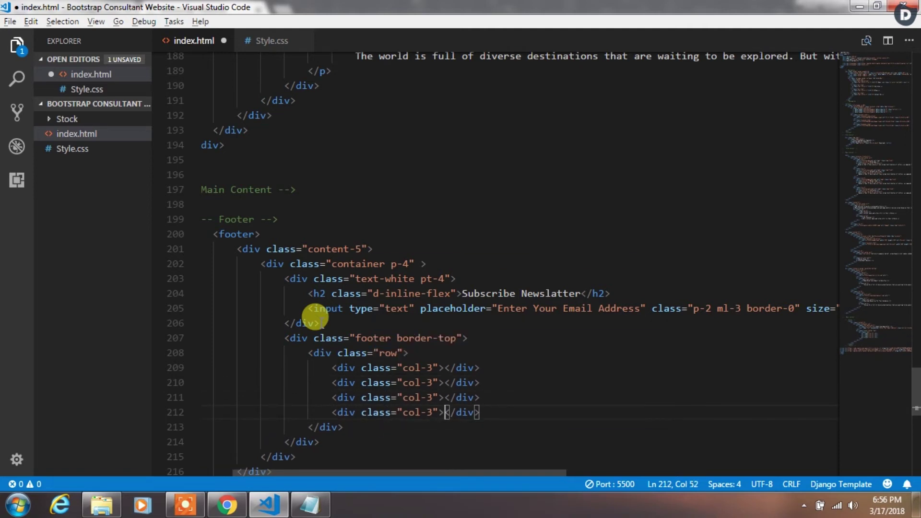
pyautogui.click(443, 367)
pyautogui.press('Return')
pyautogui.scroll(-2, 396, 291)
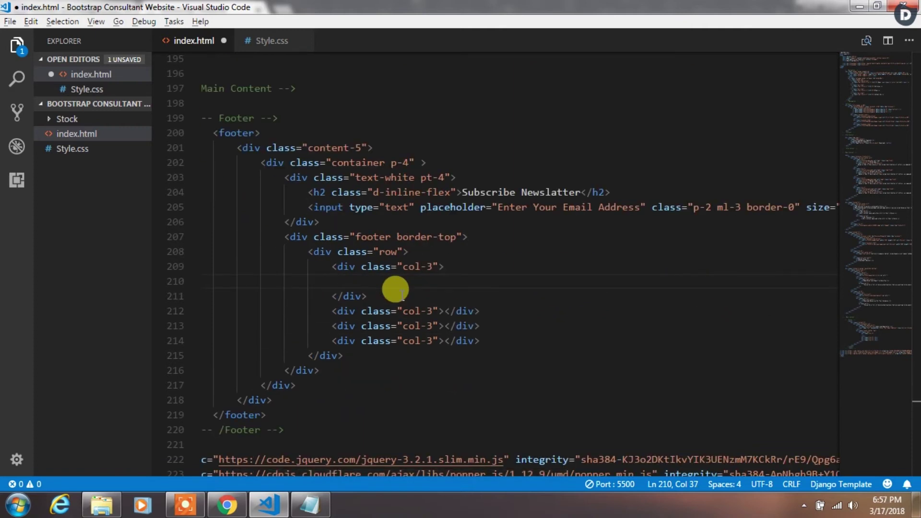
pyautogui.write('div.d-')
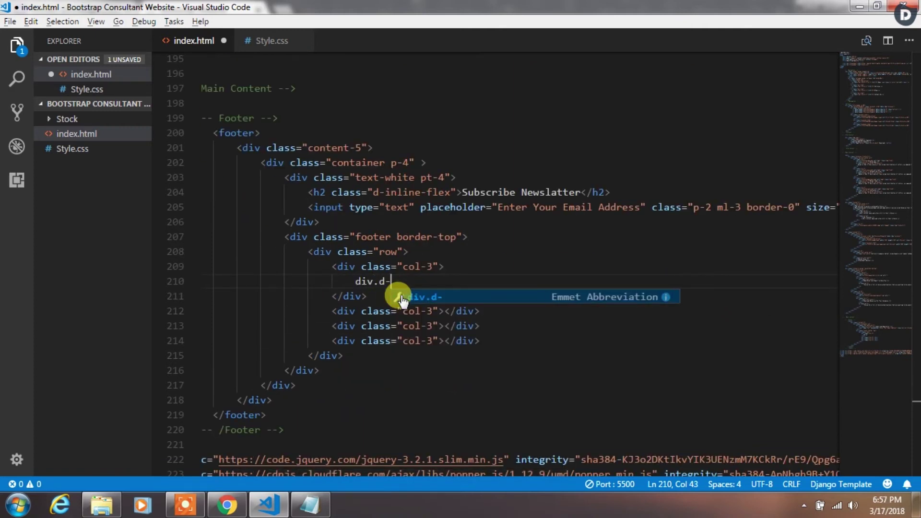
pyautogui.write('flex')
# - Insert a d-flex flex-column div into the first footer column and save
pyautogui.press('Tab')
pyautogui.press('Return')
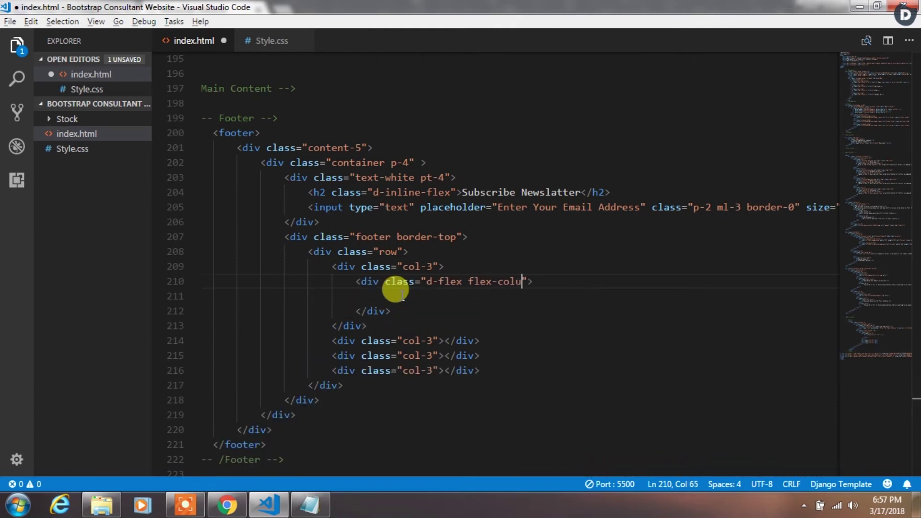
pyautogui.write('mn')
pyautogui.press('Down')
pyautogui.hotkey('ctrl', 's')
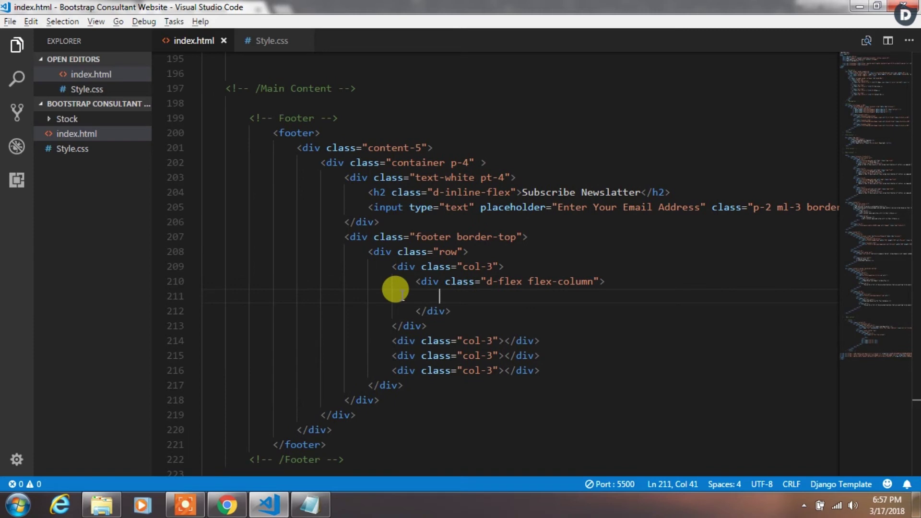
pyautogui.scroll(-1, 504, 302)
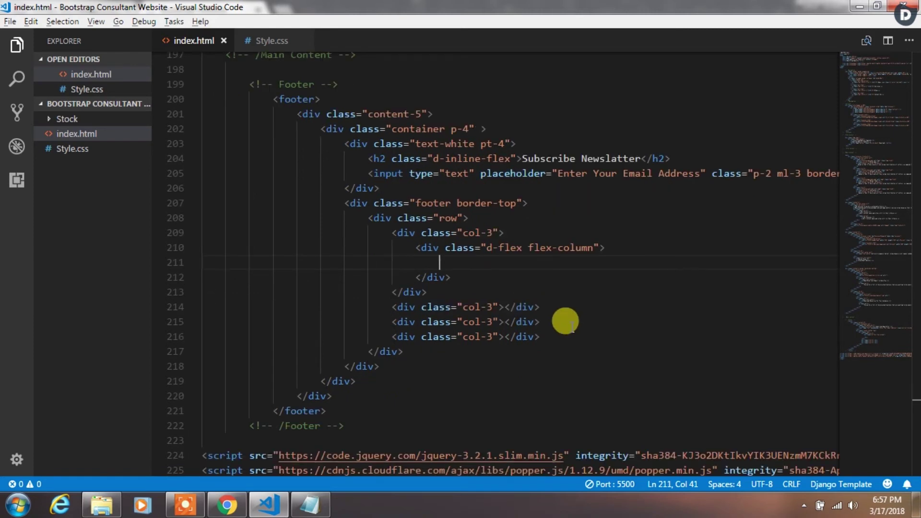
pyautogui.write('h6')
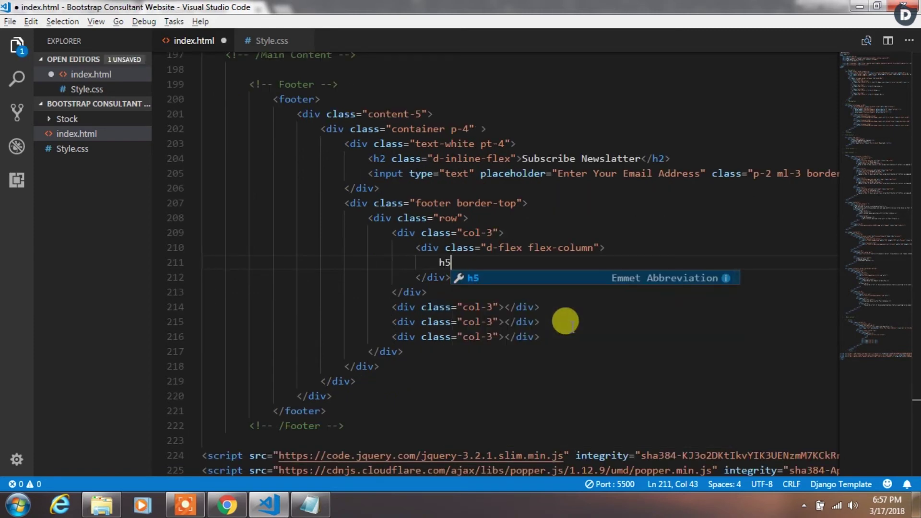
# - Add a white 'Company' h6 heading, give the column p-4 padding, and preview
pyautogui.press('Tab')
pyautogui.write('class')
pyautogui.press('Tab')
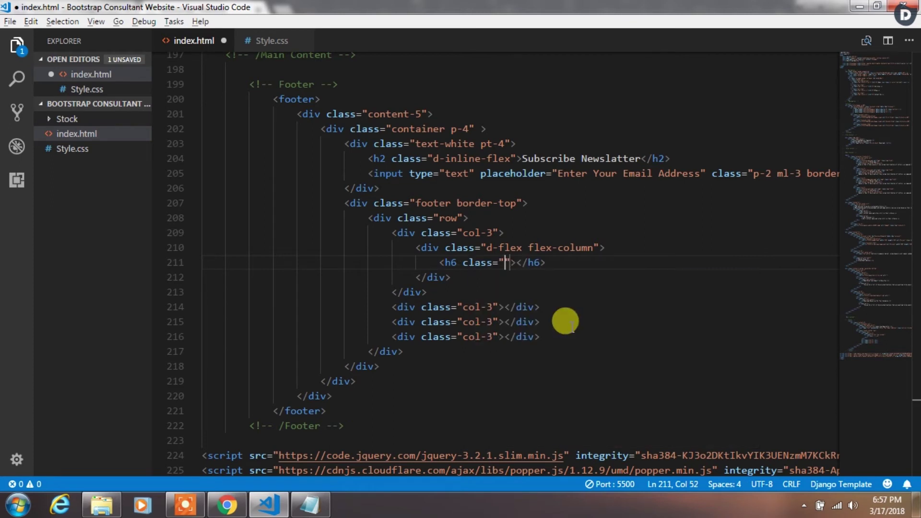
pyautogui.write('text-white')
pyautogui.press('Right')
pyautogui.press('Right')
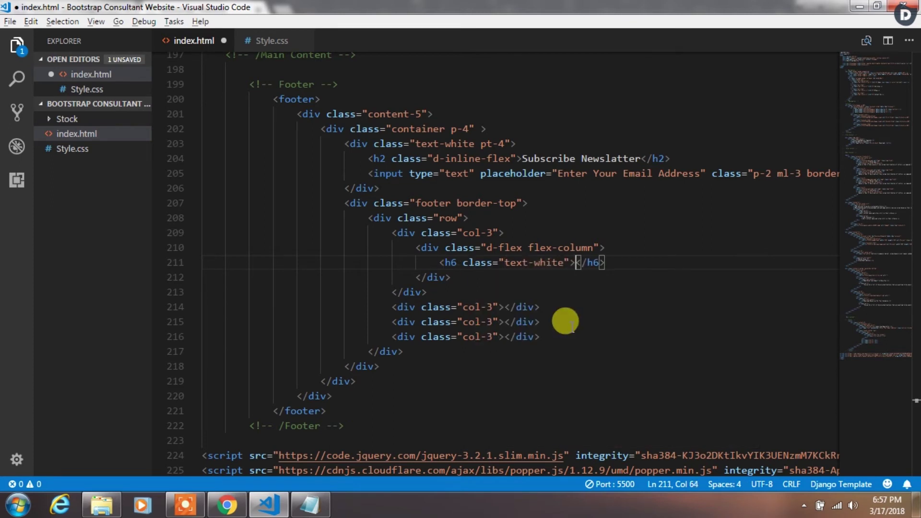
pyautogui.write('Company')
pyautogui.hotkey('ctrl', 's')
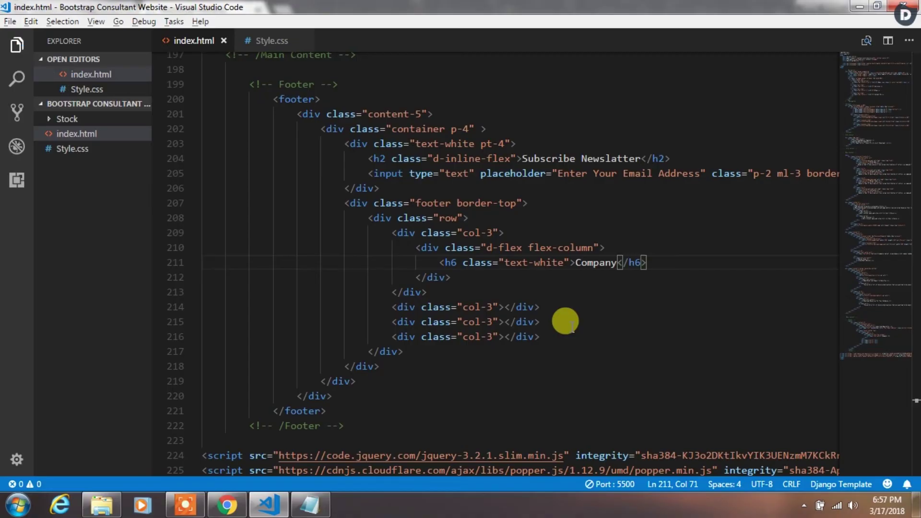
pyautogui.hotkey('alt', 'Tab')
pyautogui.scroll(-1, 461, 297)
pyautogui.hotkey('alt', 'Tab')
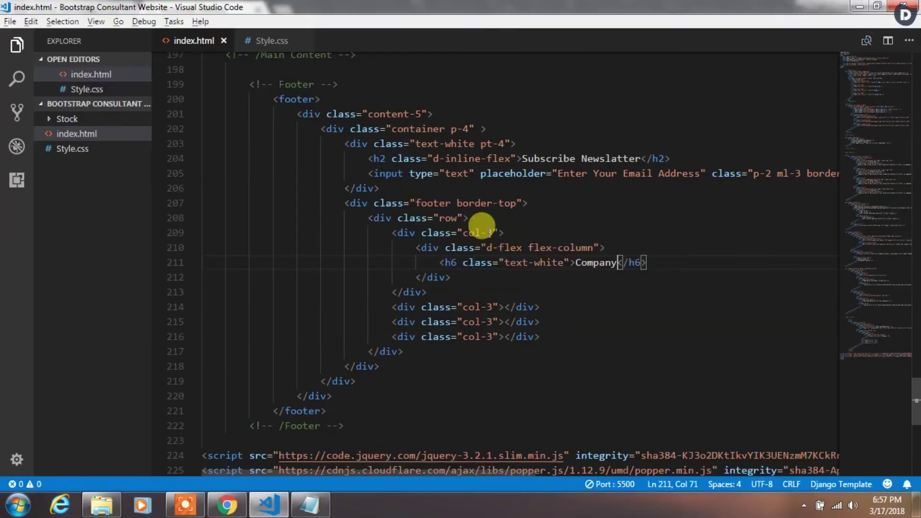
pyautogui.write('p-4')
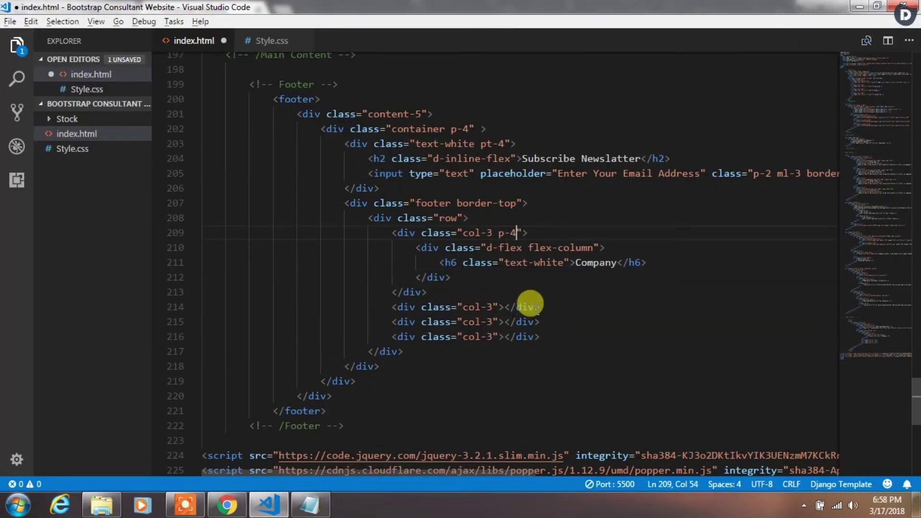
pyautogui.hotkey('ctrl', 's')
pyautogui.hotkey('alt', 'Tab')
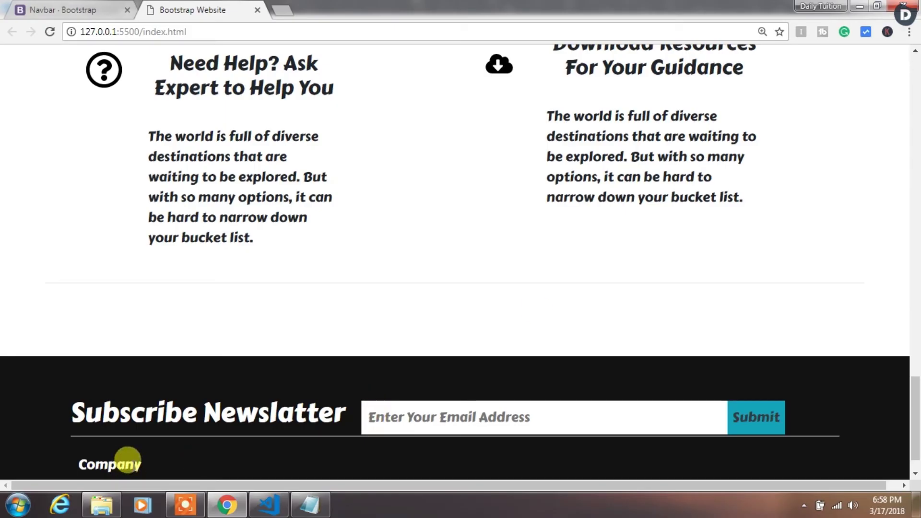
pyautogui.hotkey('alt', 'Tab')
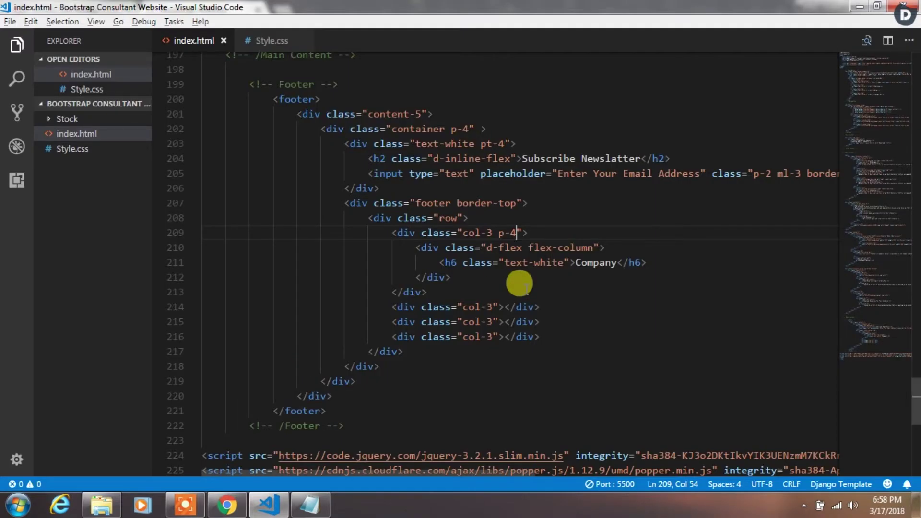
# - Cut the existing footer rule's body out of Style.css
pyautogui.doubleClick(432, 203)
pyautogui.click(274, 40)
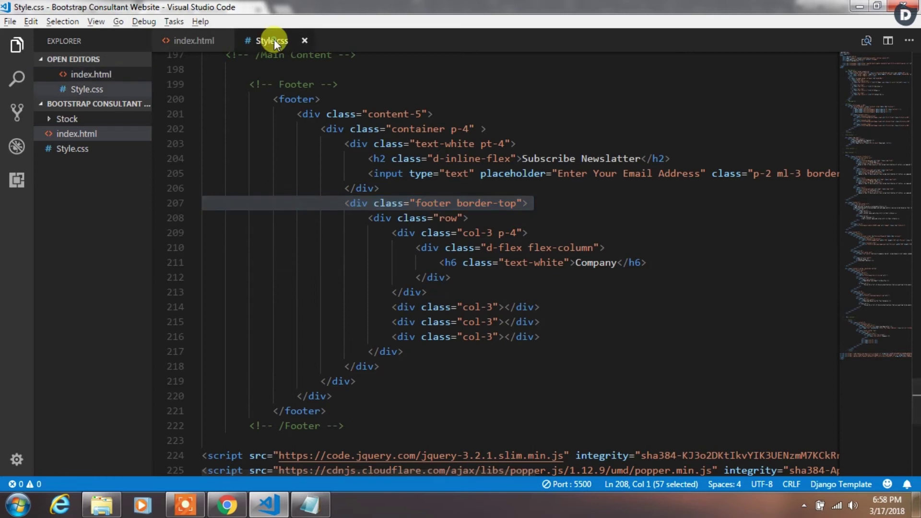
pyautogui.click(211, 273)
pyautogui.write('.footer{')
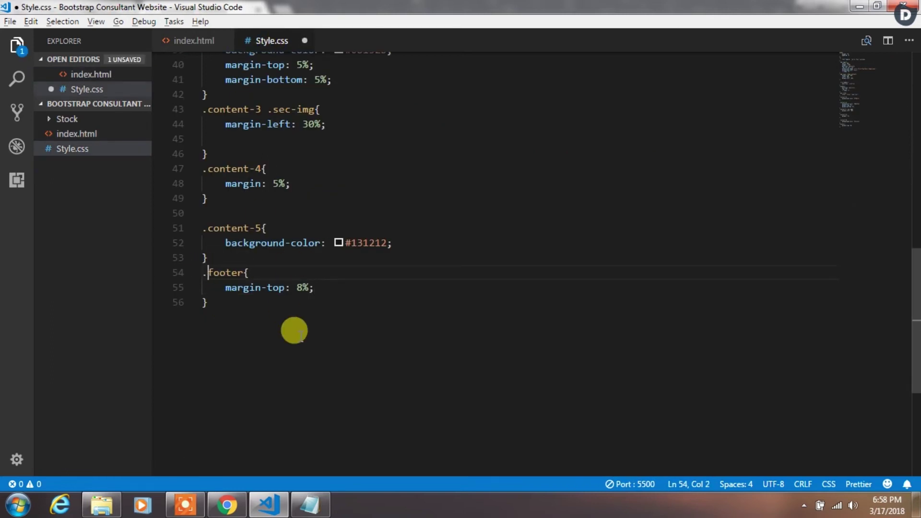
pyautogui.moveTo(217, 303); pyautogui.dragTo(201, 284)
pyautogui.hotkey('ctrl', 'x')
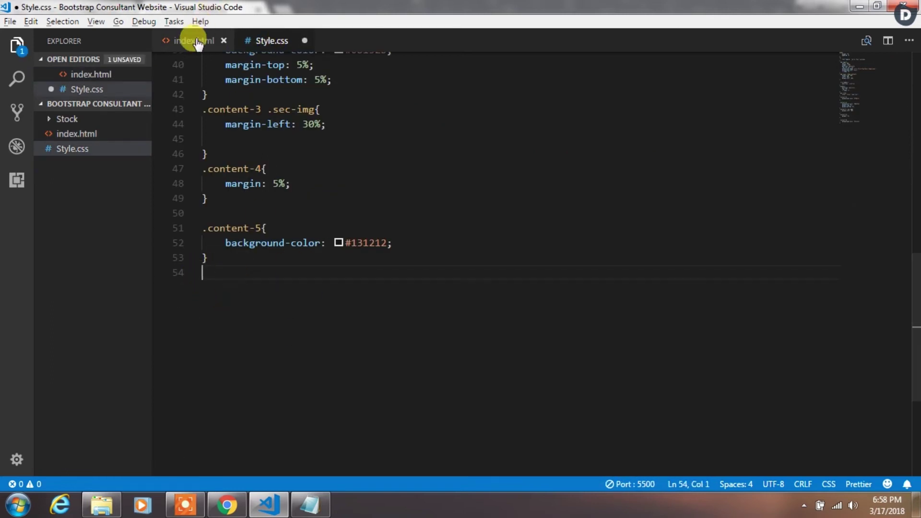
pyautogui.click(194, 40)
pyautogui.click(400, 233)
pyautogui.click(272, 40)
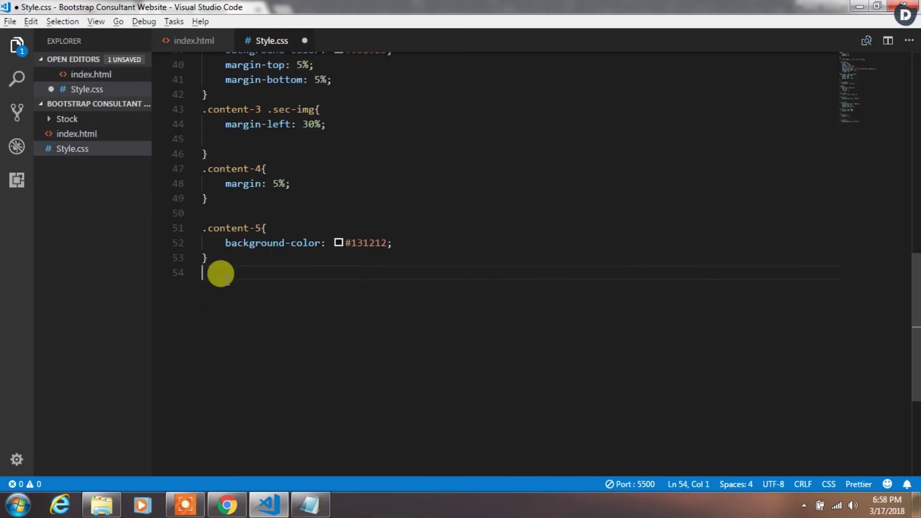
pyautogui.write('{')
# - Write a .footer rule with margin-top 8%, save, and preview the added spacing
pyautogui.press('Return')
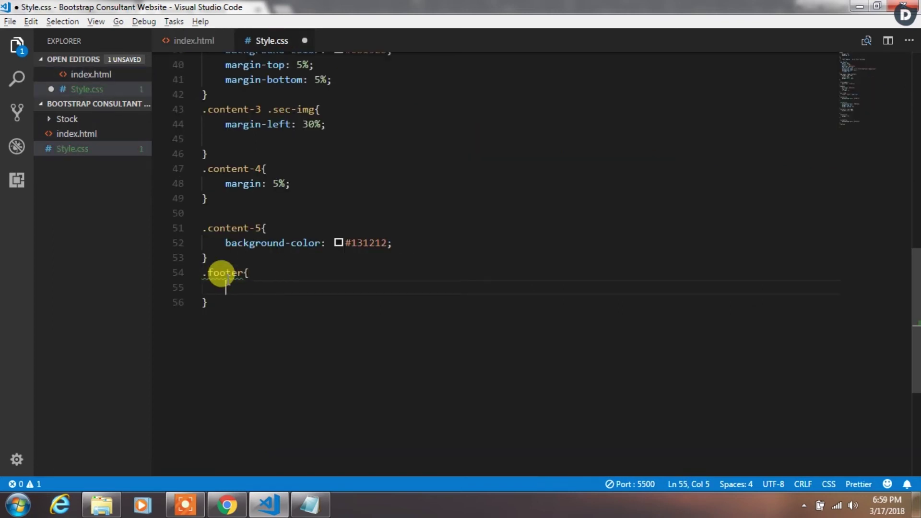
pyautogui.write('mar')
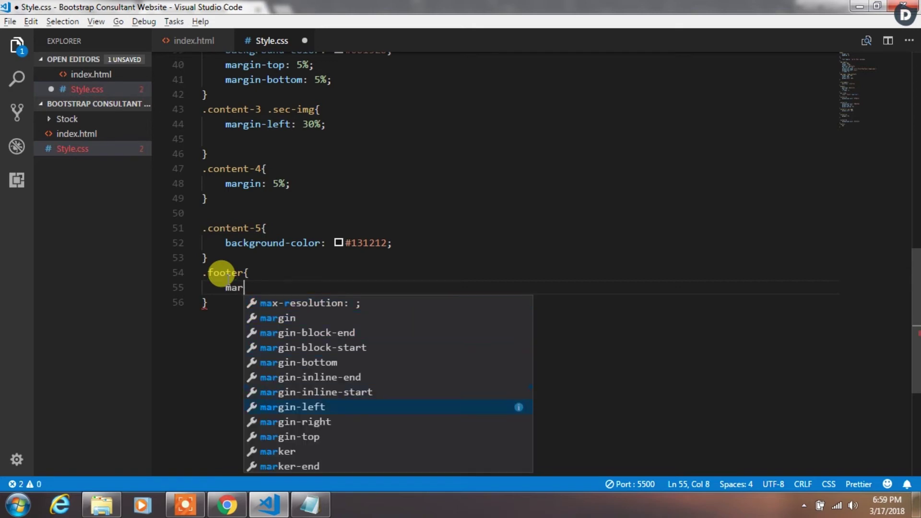
pyautogui.press('Down')
pyautogui.press('Down')
pyautogui.press('Return')
pyautogui.write('8%;')
pyautogui.hotkey('ctrl', 's')
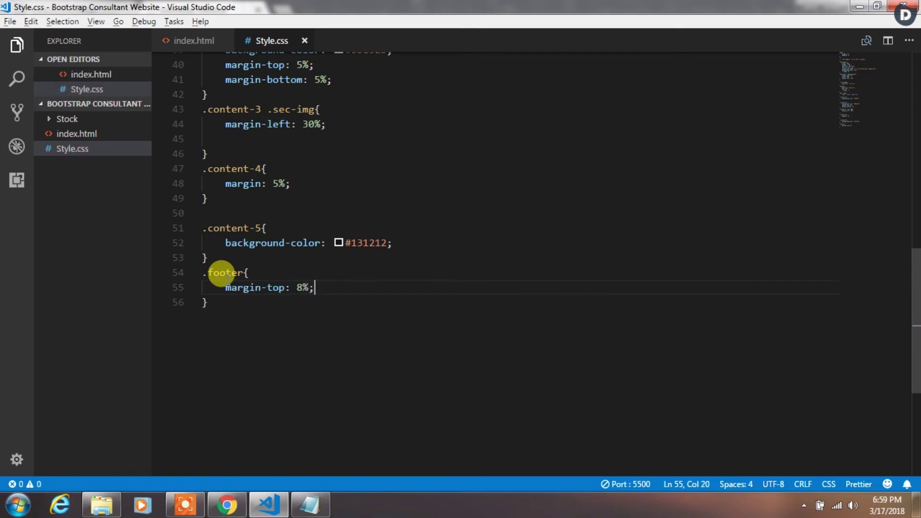
pyautogui.click(194, 40)
pyautogui.scroll(-2, 483, 202)
pyautogui.hotkey('alt', 'Tab')
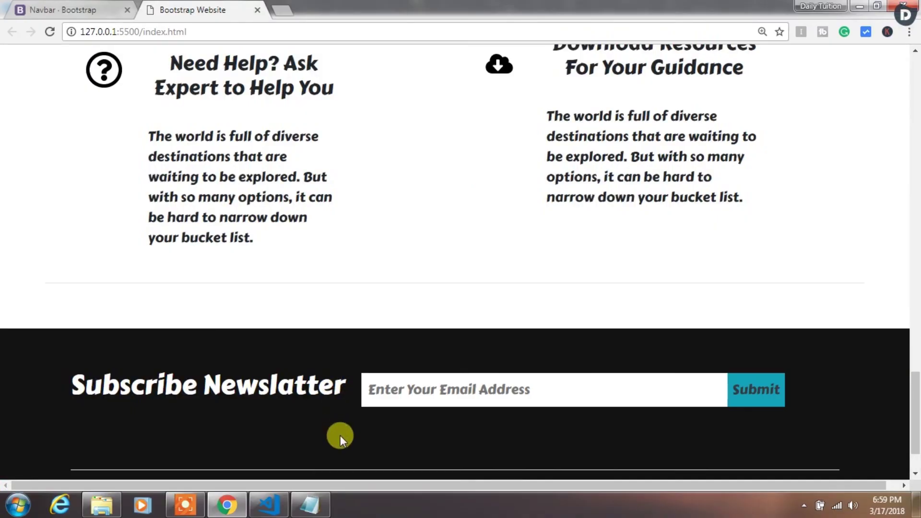
pyautogui.scroll(-1, 341, 435)
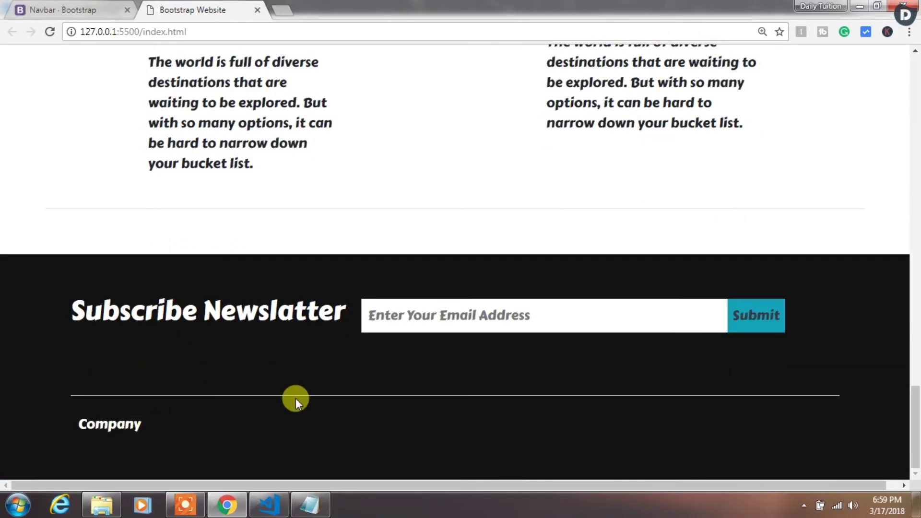
pyautogui.hotkey('alt', 'Tab')
# - Add Home and About Us links under the Company heading and duplicate the link line
pyautogui.click(479, 209)
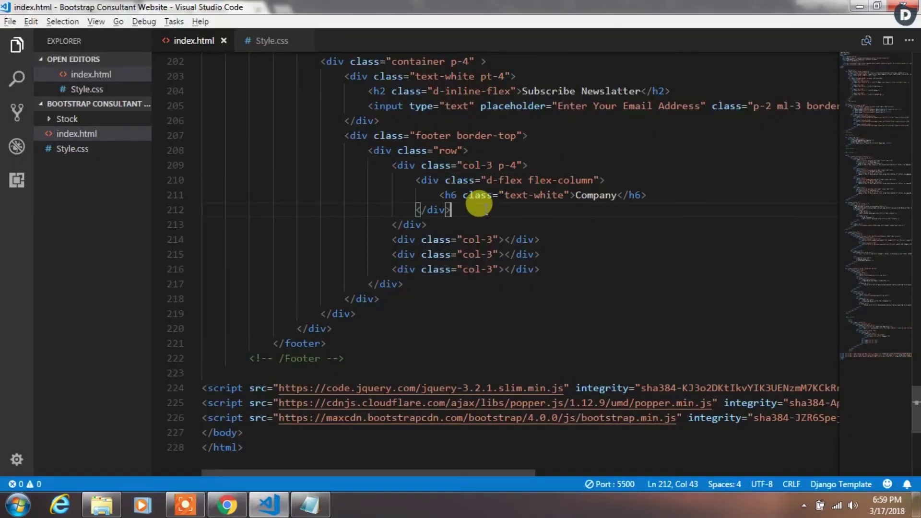
pyautogui.press('Return')
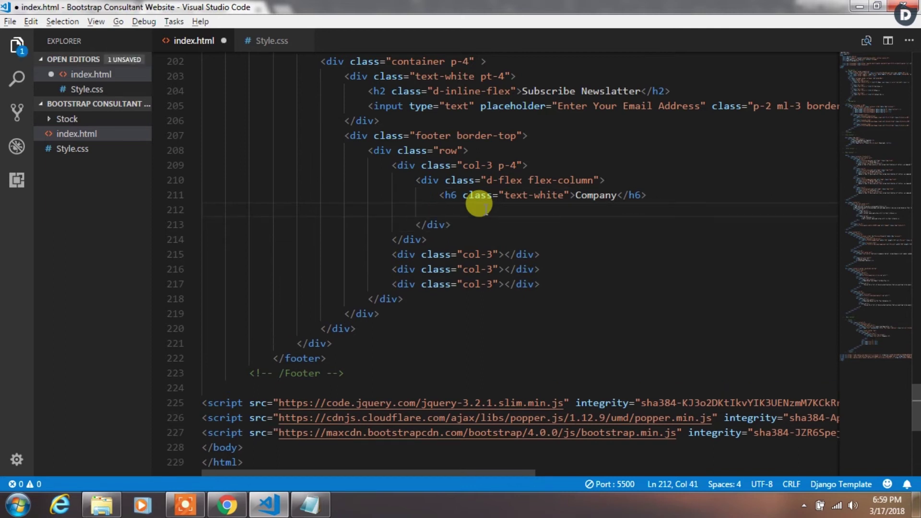
pyautogui.write('a')
pyautogui.press('Tab')
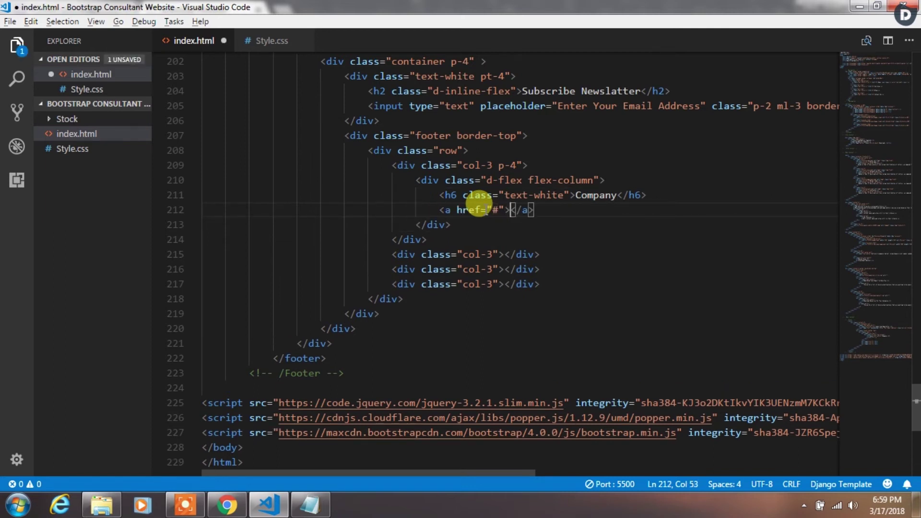
pyautogui.write('Home')
pyautogui.press('End')
pyautogui.press('Return')
pyautogui.write('a')
pyautogui.press('Tab')
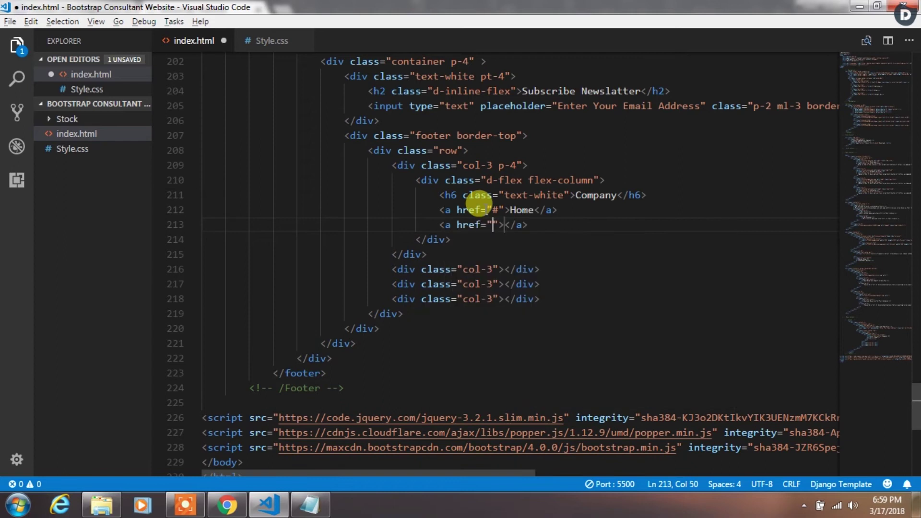
pyautogui.write('#"')
pyautogui.write('About Us')
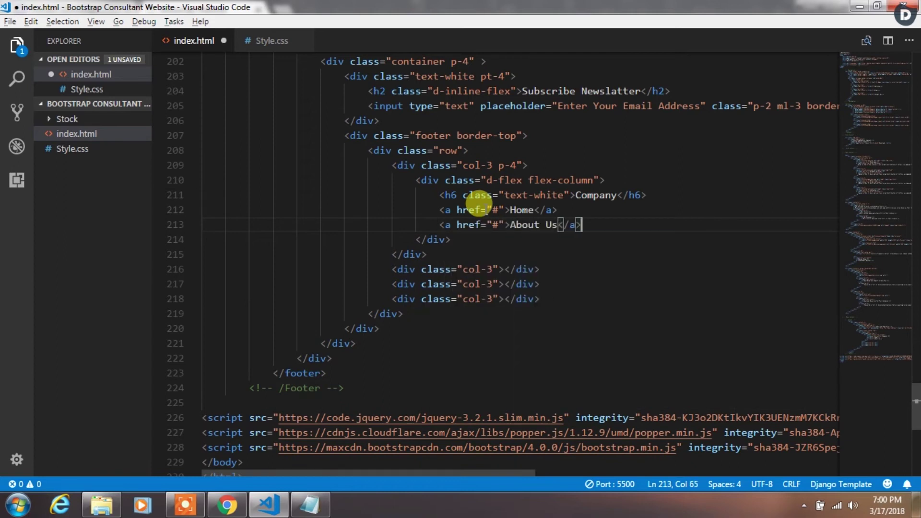
pyautogui.hotkey('shift', 'Home')
pyautogui.hotkey('shift', 'alt', 'Down')
pyautogui.hotkey('shift', 'alt', 'Down')
pyautogui.hotkey('shift', 'alt', 'Down')
pyautogui.hotkey('shift', 'alt', 'Down')
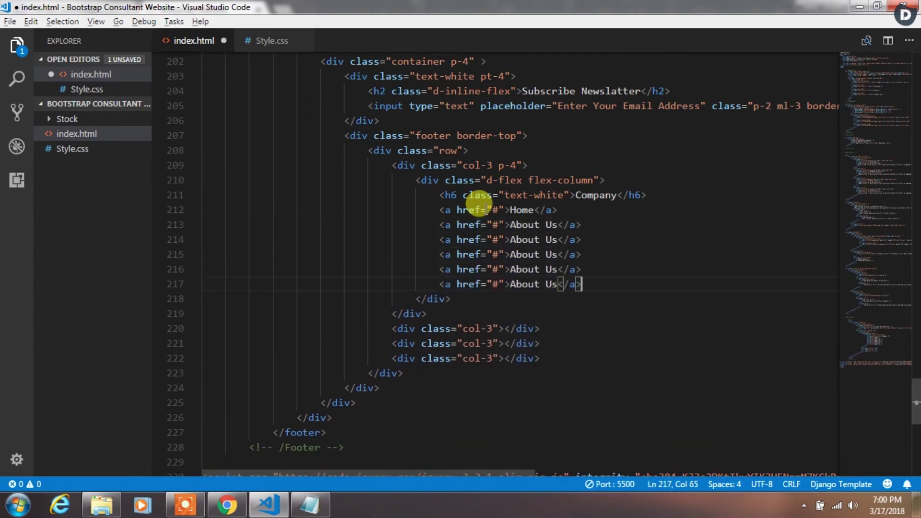
# - Rename the duplicated links to Services, Blog, Download and Contact Us, save, and preview
pyautogui.doubleClick(525, 240)
pyautogui.press('BackSpace')
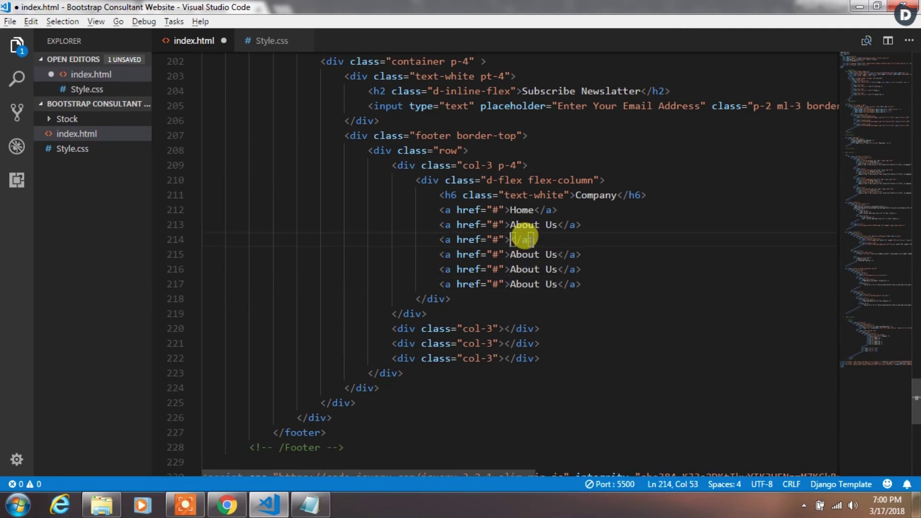
pyautogui.write('Services')
pyautogui.doubleClick(523, 254)
pyautogui.press('BackSpace')
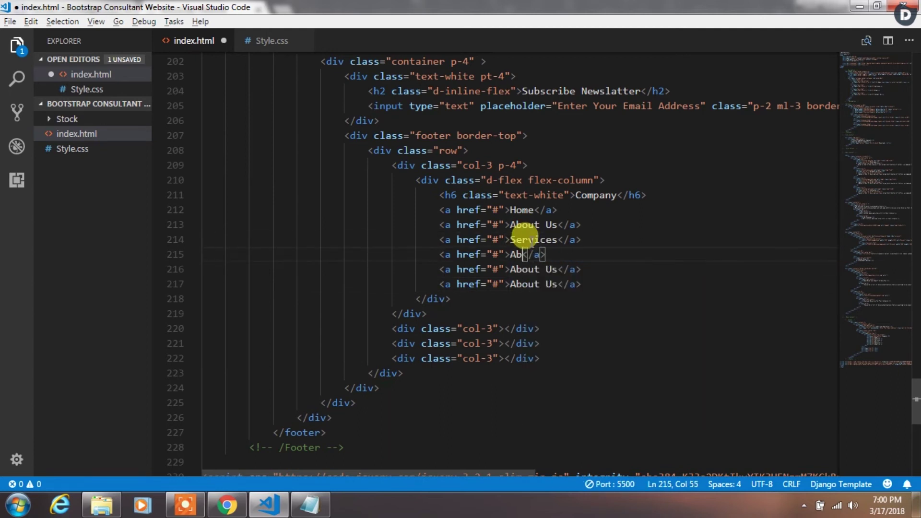
pyautogui.press('BackSpace')
pyautogui.press('BackSpace')
pyautogui.press('BackSpace')
pyautogui.write('Blog')
pyautogui.press('Down')
pyautogui.press('BackSpace')
pyautogui.press('BackSpace')
pyautogui.press('BackSpace')
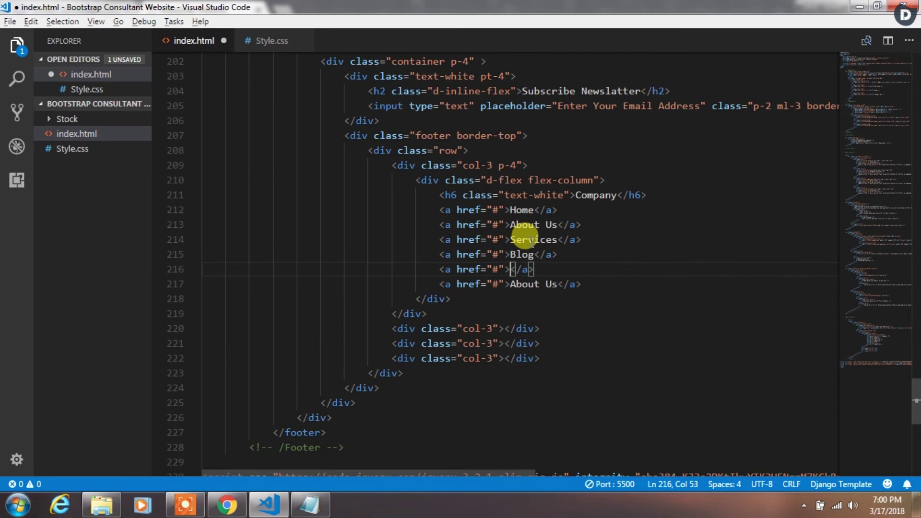
pyautogui.write('Download')
pyautogui.press('Down')
pyautogui.press('BackSpace')
pyautogui.press('BackSpace')
pyautogui.press('BackSpace')
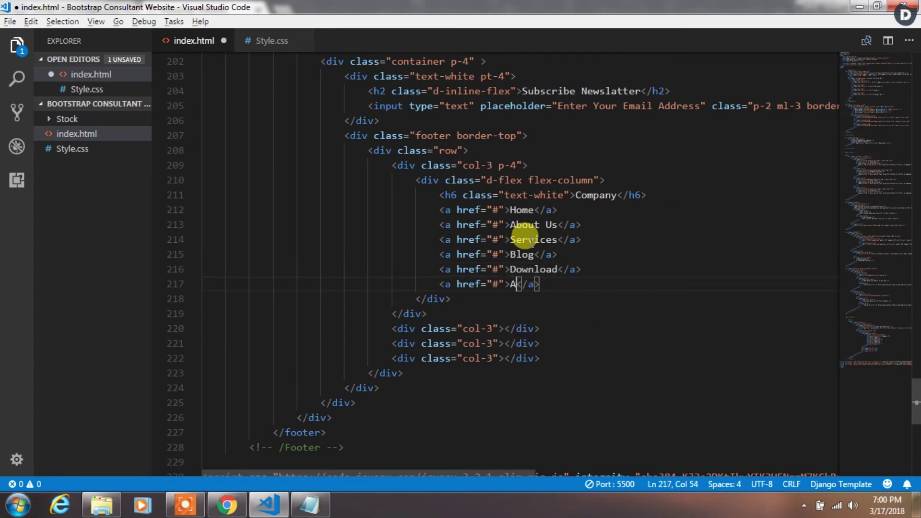
pyautogui.write('Contact Us')
pyautogui.hotkey('ctrl', 's')
pyautogui.hotkey('alt', 'Tab')
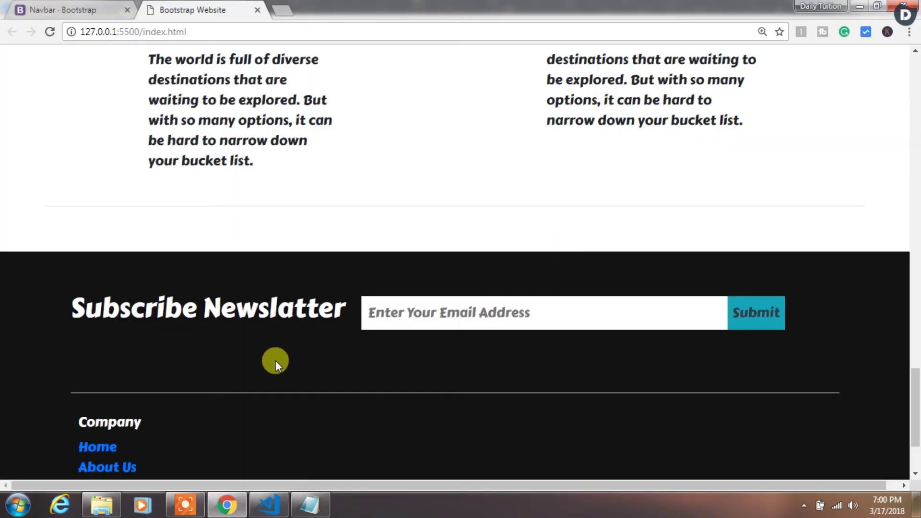
pyautogui.scroll(-3, 276, 361)
# - Write a .footer a rule in Style.css with text-decoration none and color #bfbdbd
pyautogui.hotkey('alt', 'Tab')
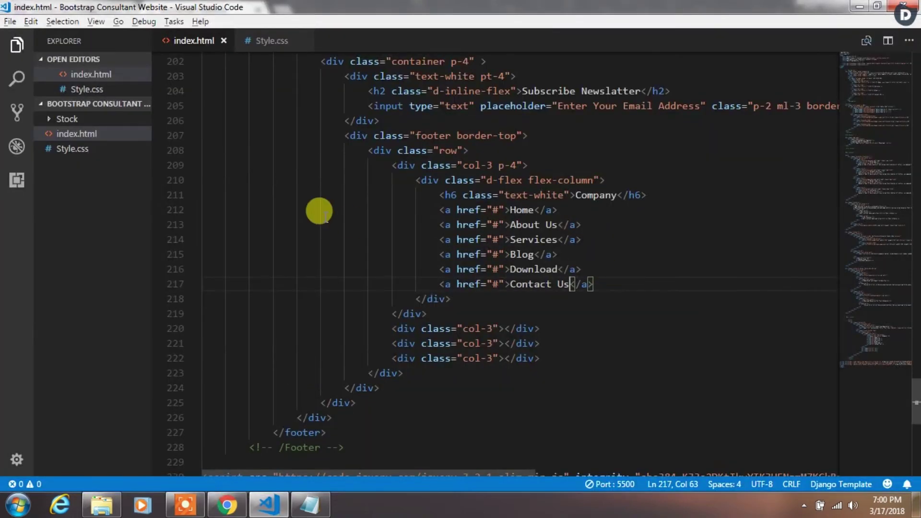
pyautogui.click(271, 40)
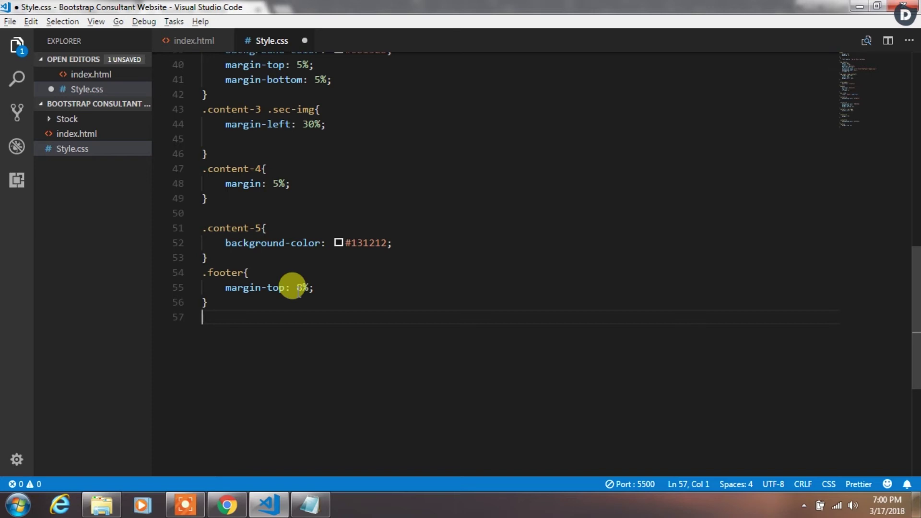
pyautogui.write('.foot')
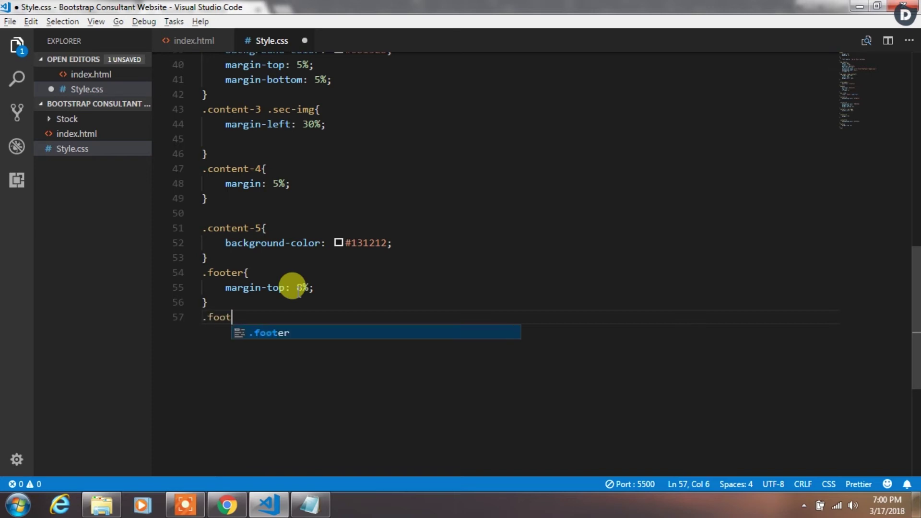
pyautogui.write('er a{')
pyautogui.press('Return')
pyautogui.write('text')
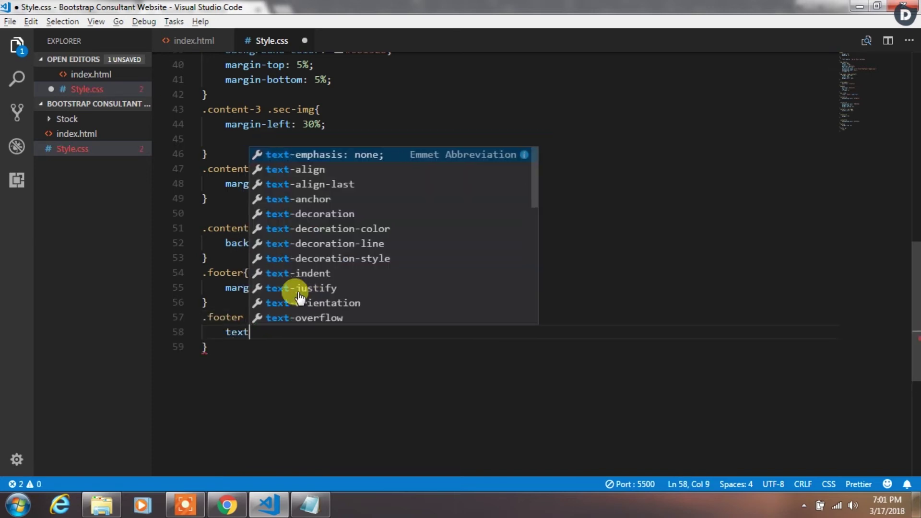
pyautogui.write('-decoration: none;')
pyautogui.press('Return')
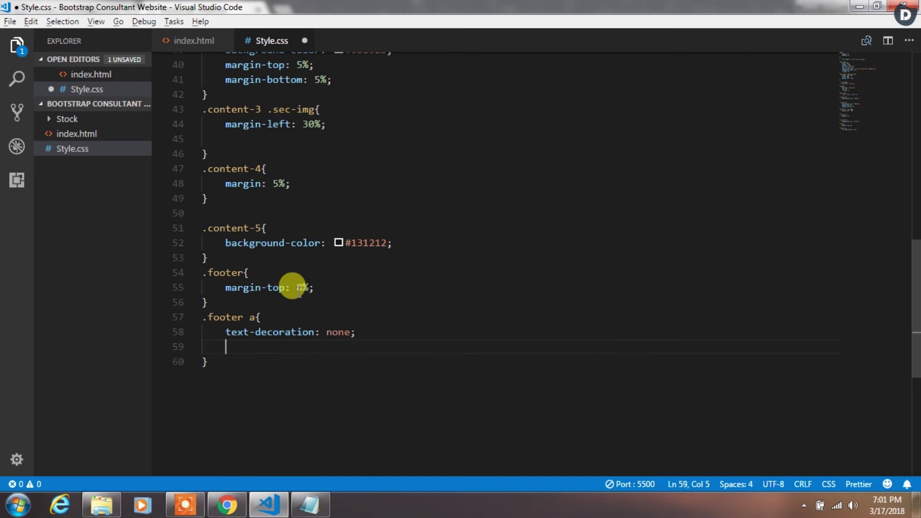
pyautogui.write('col')
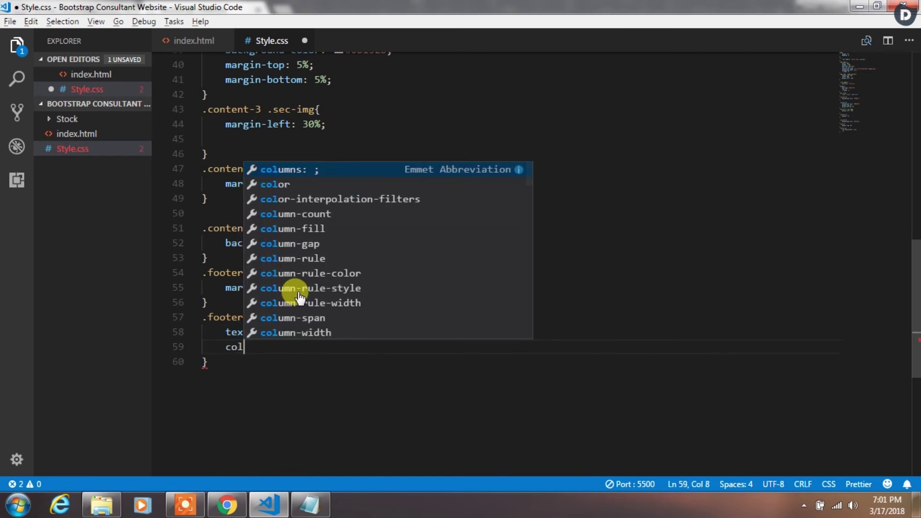
pyautogui.write('or:')
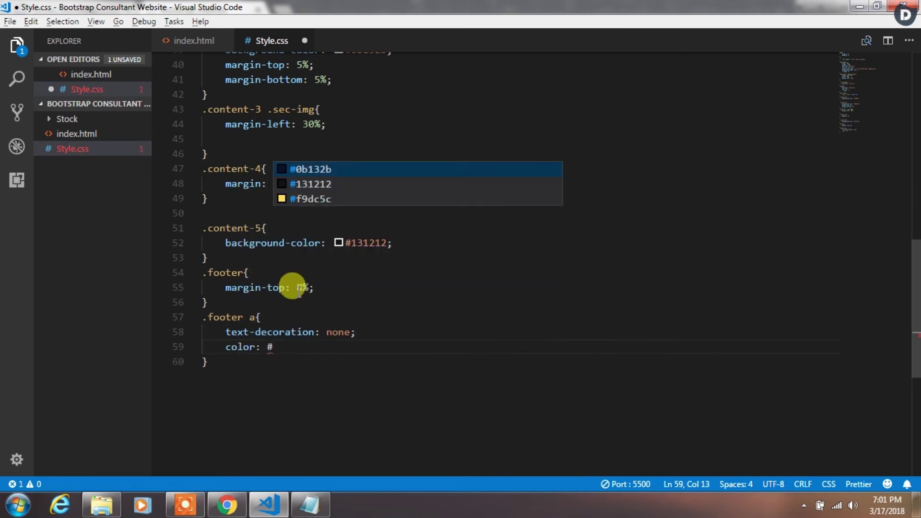
pyautogui.write(' #bfbdbd;')
pyautogui.press('Return')
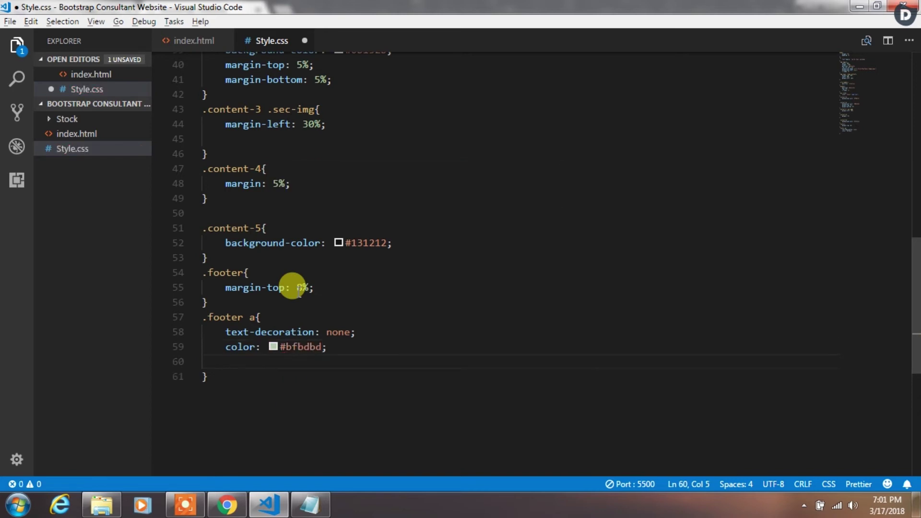
pyautogui.write('padd')
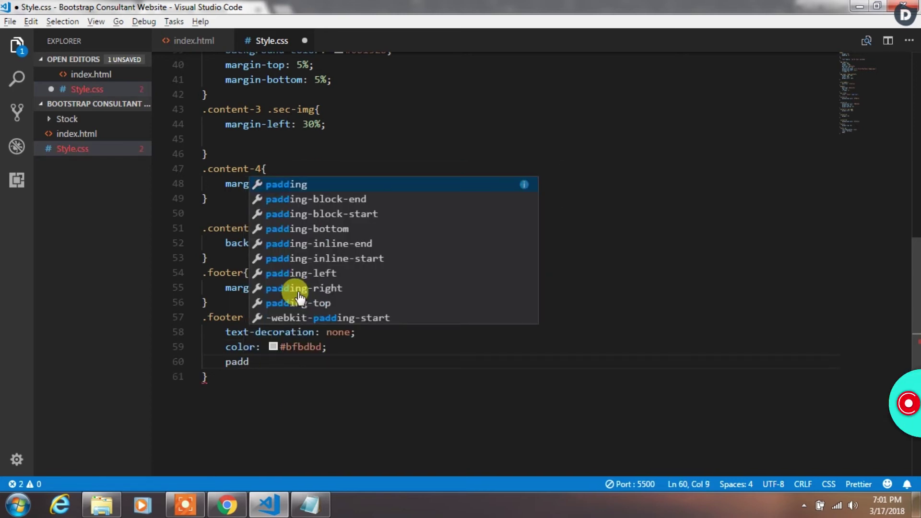
pyautogui.write('ing: 2%;')
pyautogui.hotkey('ctrl', 's')
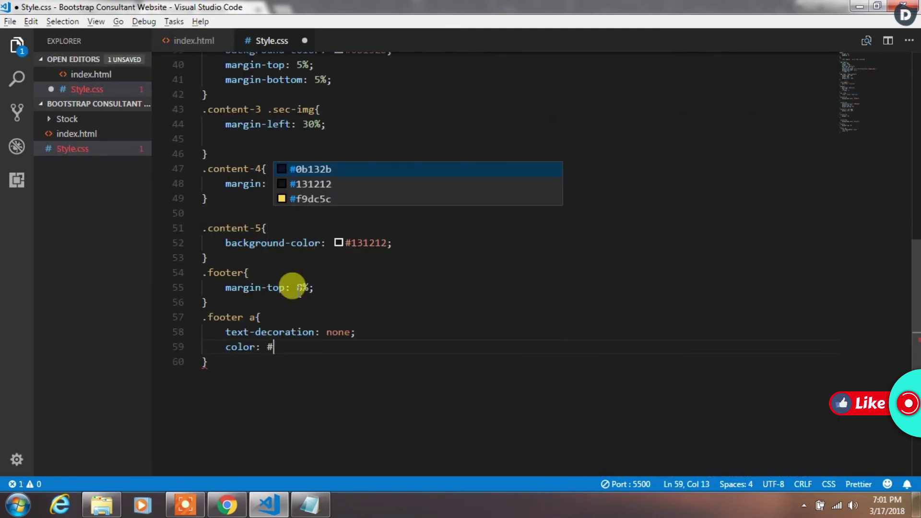
pyautogui.write('bfbdbd')
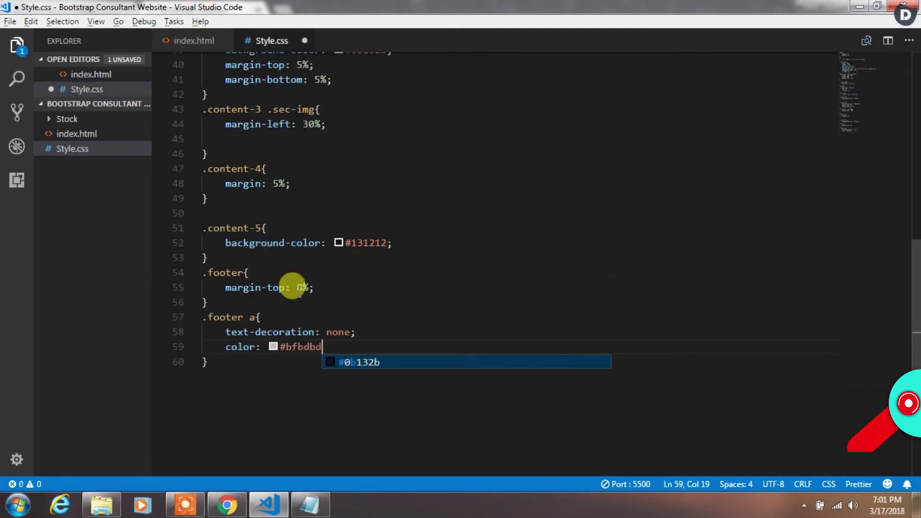
pyautogui.write(';')
# - Add 2% padding to the footer links, save, and reload the preview
pyautogui.press('Return')
pyautogui.write('pad')
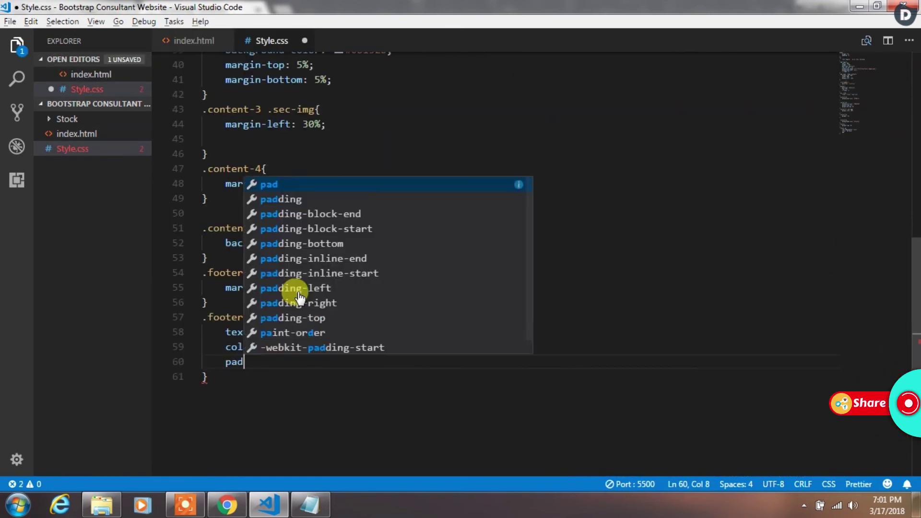
pyautogui.write('ding: 2%;')
pyautogui.hotkey('ctrl', 's')
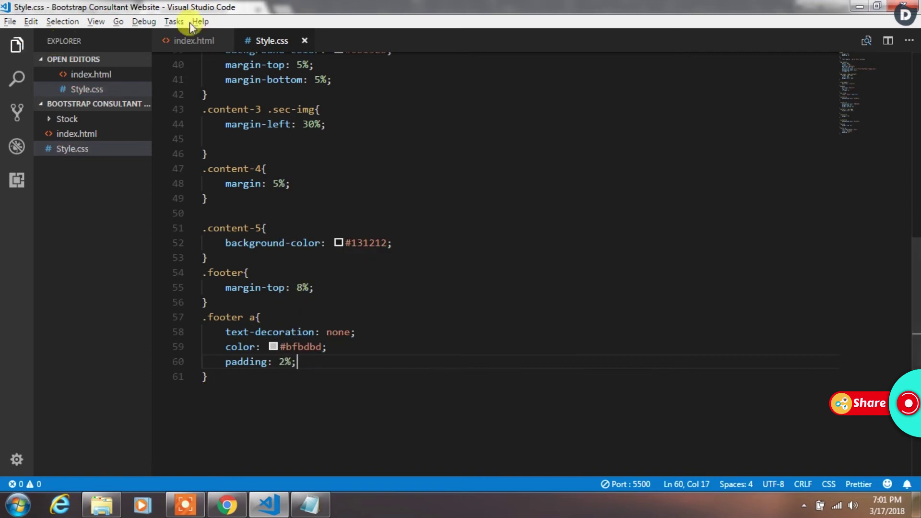
pyautogui.hotkey('ctrl', 'Tab')
pyautogui.hotkey('alt', 'Tab')
pyautogui.click(50, 32)
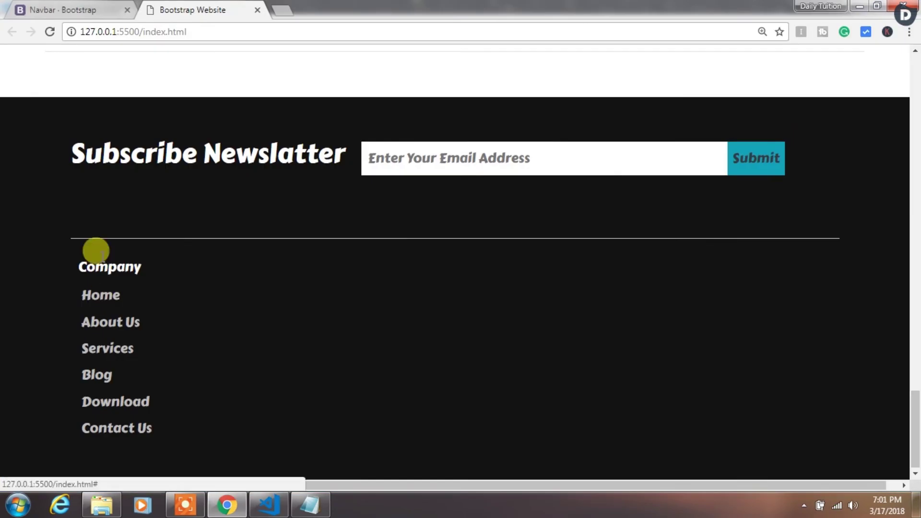
pyautogui.hotkey('alt', 'Tab')
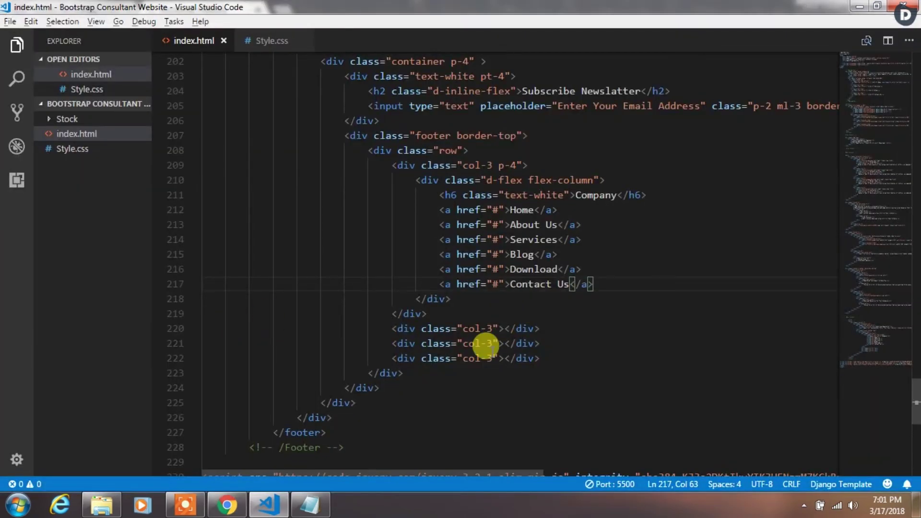
# - Add p-4 padding to the three remaining columns and a flex-column div in the second
pyautogui.click(499, 328)
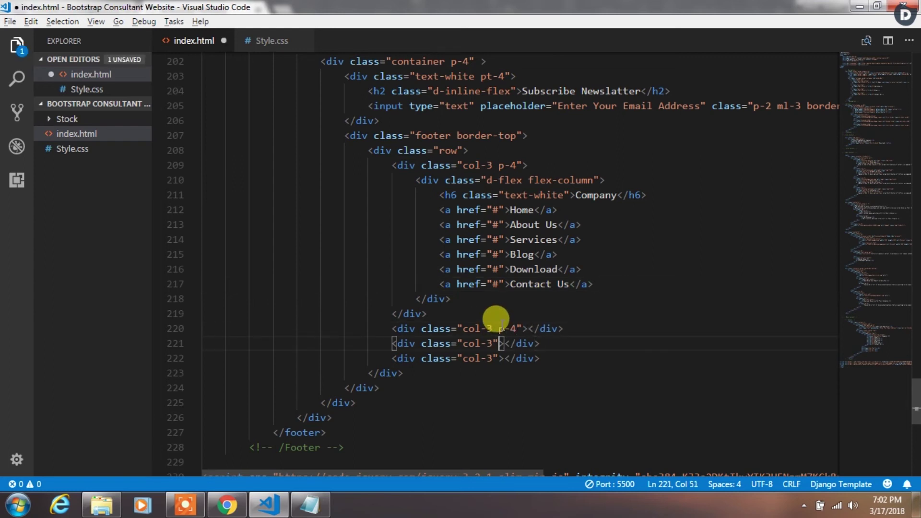
pyautogui.press('Down')
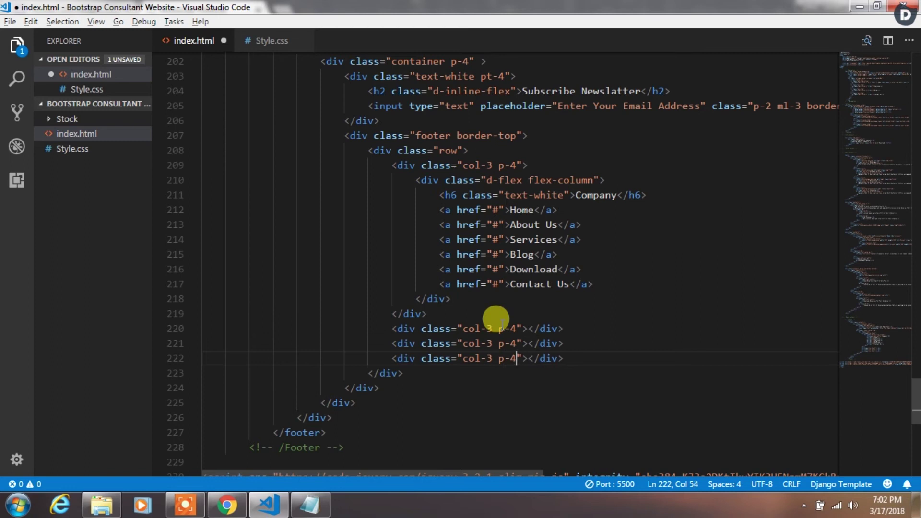
pyautogui.click(527, 328)
pyautogui.press('Return')
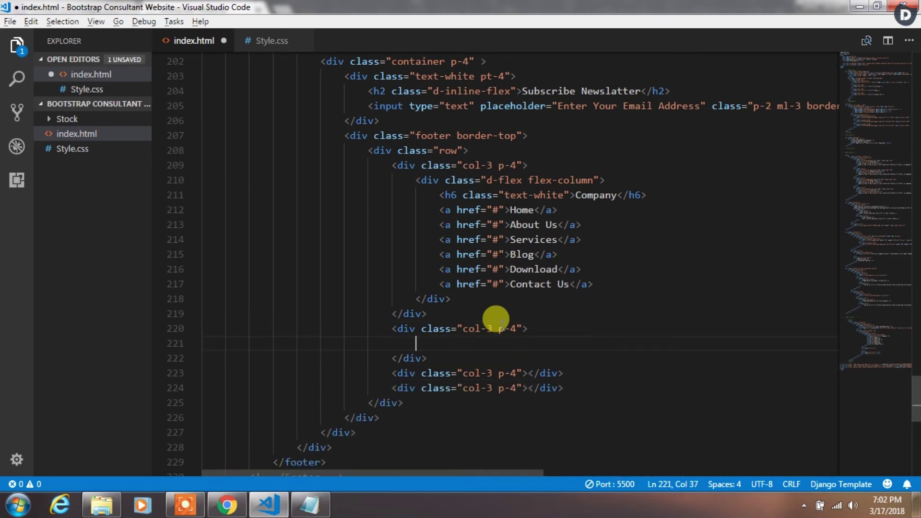
pyautogui.write('div.d-fle')
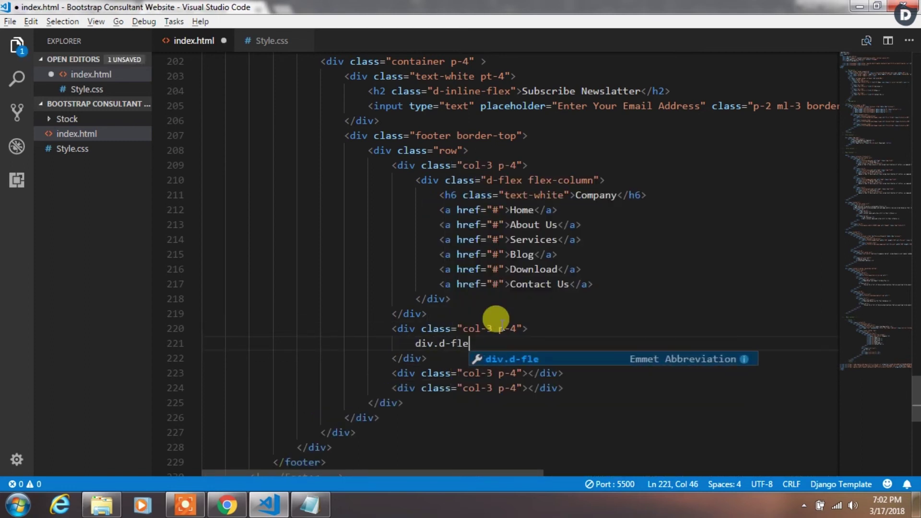
pyautogui.write('x')
pyautogui.press('Tab')
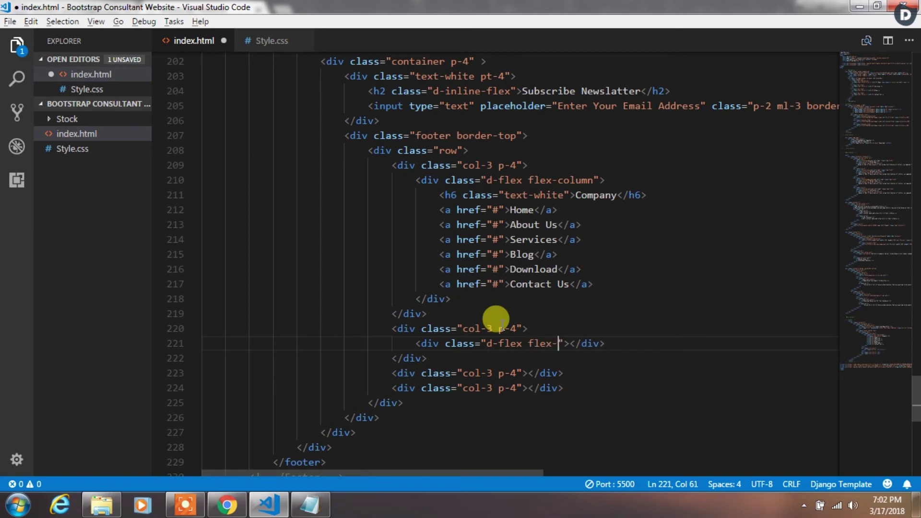
pyautogui.write('column')
pyautogui.press('End')
# - Add a white 'Services' h6 heading and a first Brokerage link
pyautogui.press('Return')
pyautogui.write('h6')
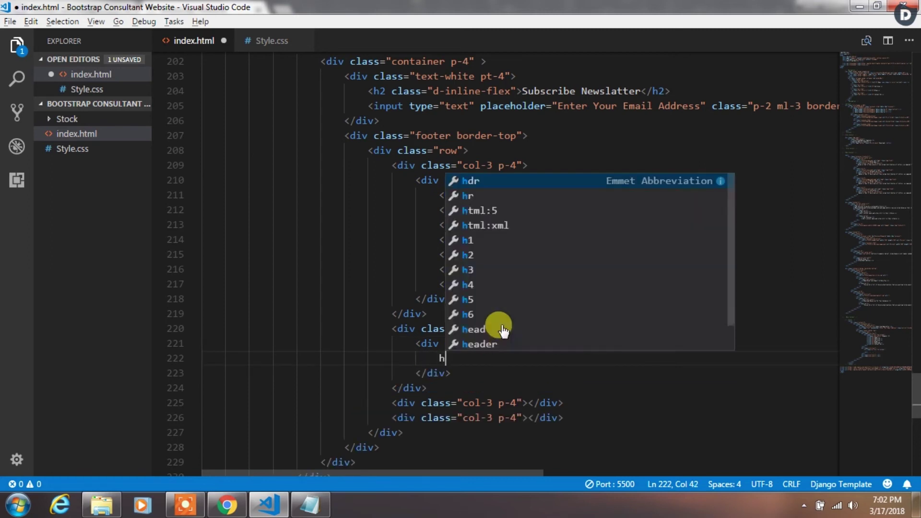
pyautogui.press('Tab')
pyautogui.write('clas')
pyautogui.press('Tab')
pyautogui.write('text-white')
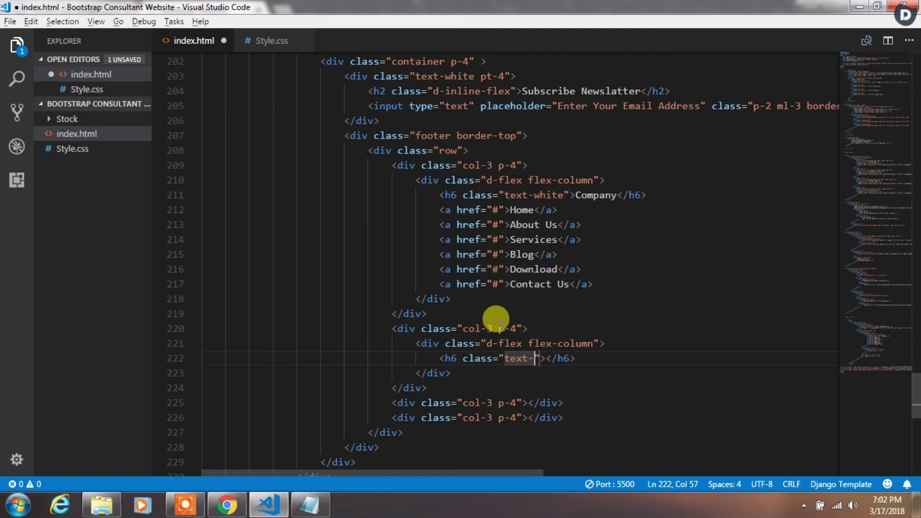
pyautogui.press('Right')
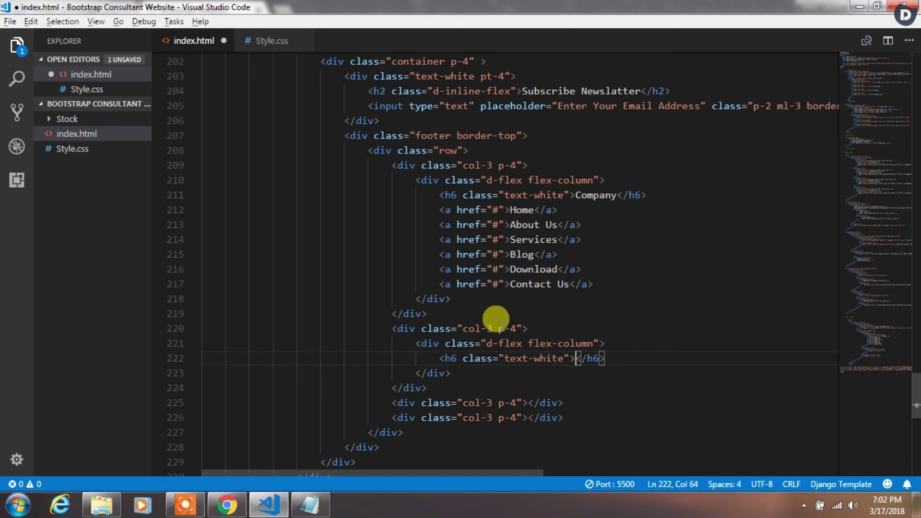
pyautogui.write('Services')
pyautogui.press('End')
pyautogui.press('Return')
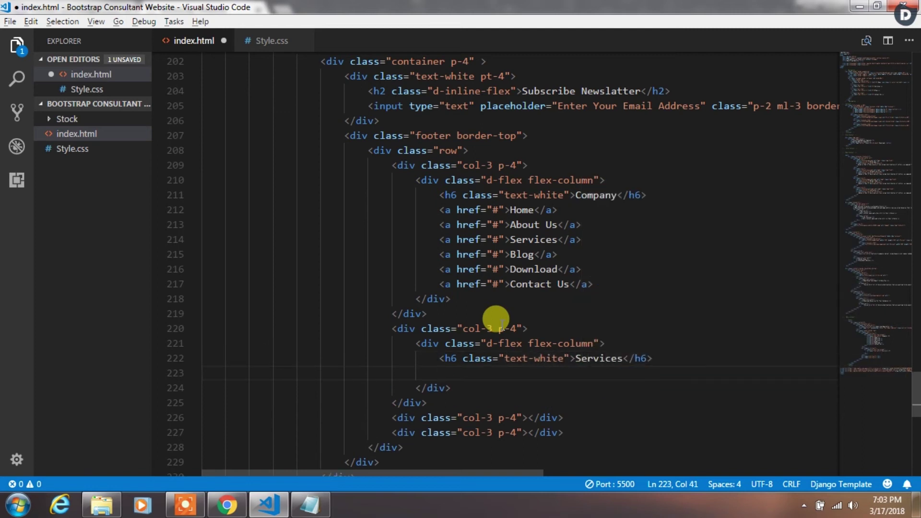
pyautogui.write('a')
pyautogui.press('Tab')
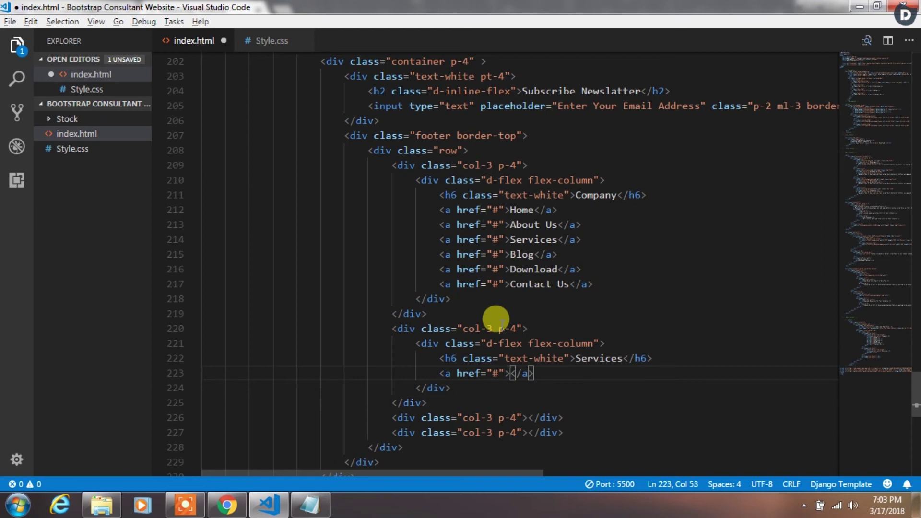
pyautogui.write('Brokerage')
# - Duplicate the Brokerage link until the column has four links
pyautogui.press('Escape')
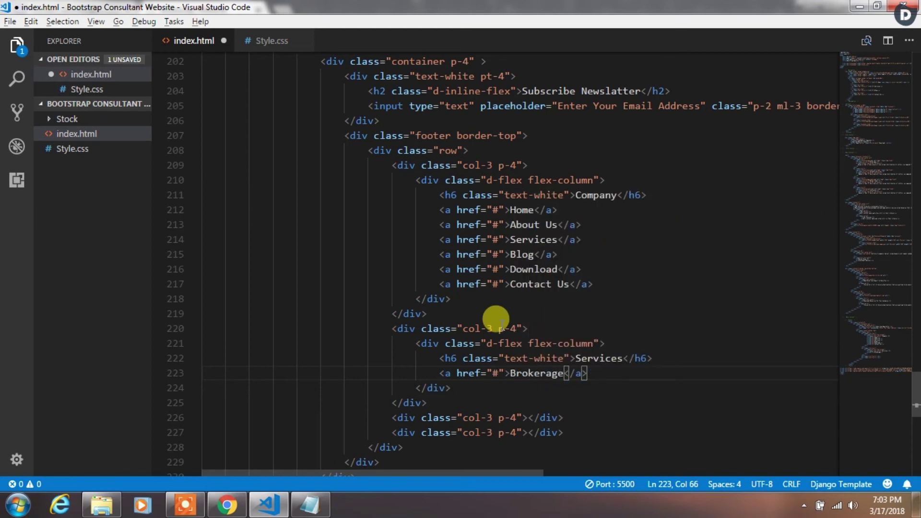
pyautogui.hotkey('shift', 'Home')
pyautogui.hotkey('ctrl', 'c')
pyautogui.press('End')
pyautogui.press('Return')
pyautogui.hotkey('ctrl', 'v')
pyautogui.hotkey('ctrl', 'v')
pyautogui.hotkey('ctrl', 'v')
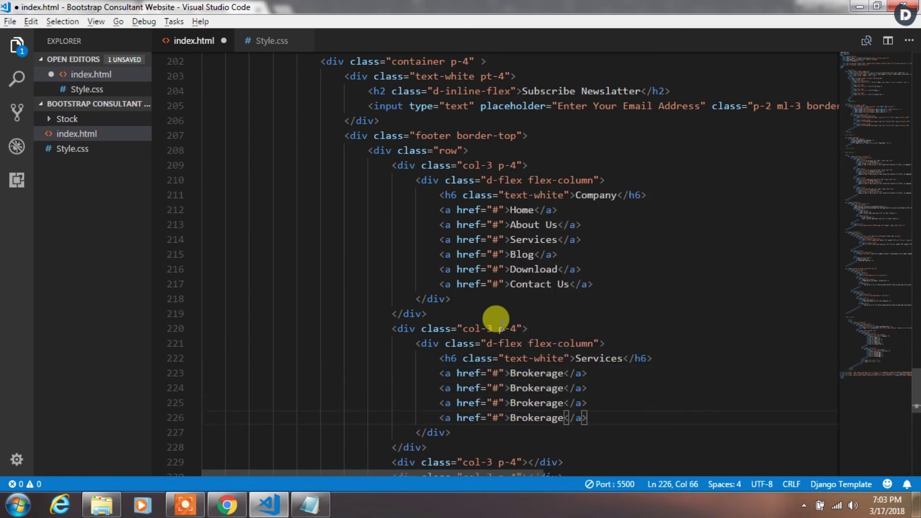
pyautogui.scroll(-3, 496, 319)
# - Rename the copies to Valuable Services, Mutual Fund and Insurance, then save
pyautogui.doubleClick(535, 239)
pyautogui.write('Valuable Ser')
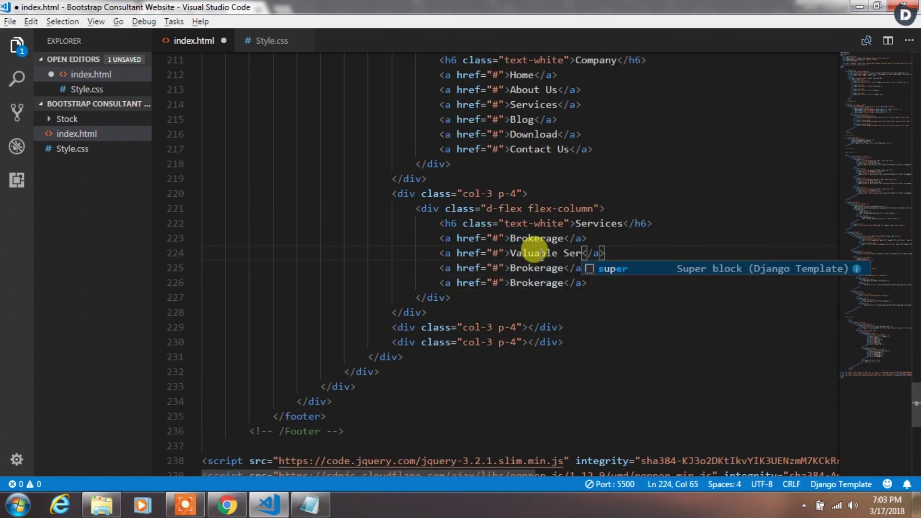
pyautogui.write('vices')
pyautogui.doubleClick(536, 268)
pyautogui.write('Mutual')
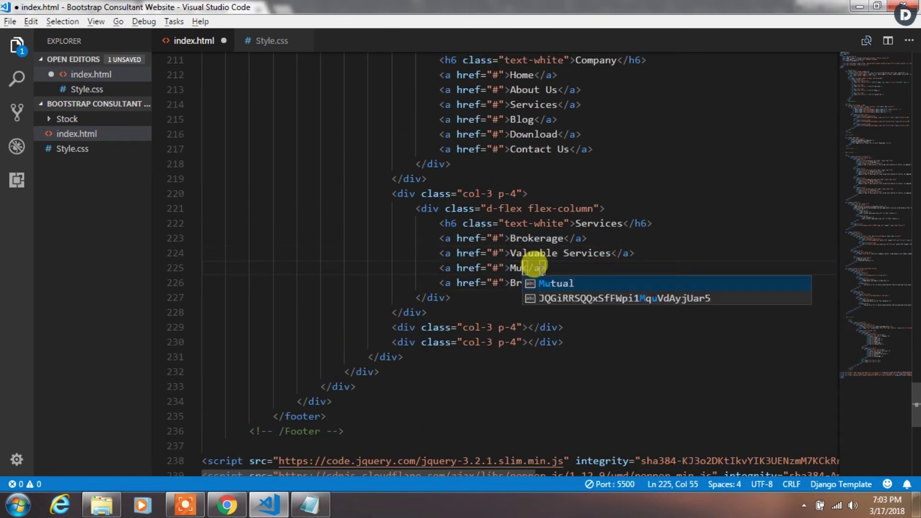
pyautogui.write(' Fund')
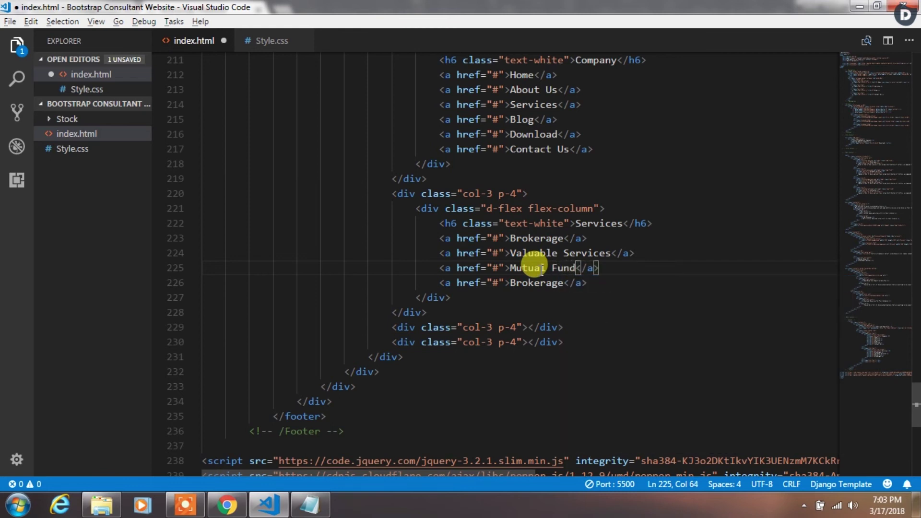
pyautogui.doubleClick(538, 283)
pyautogui.write('Insurance')
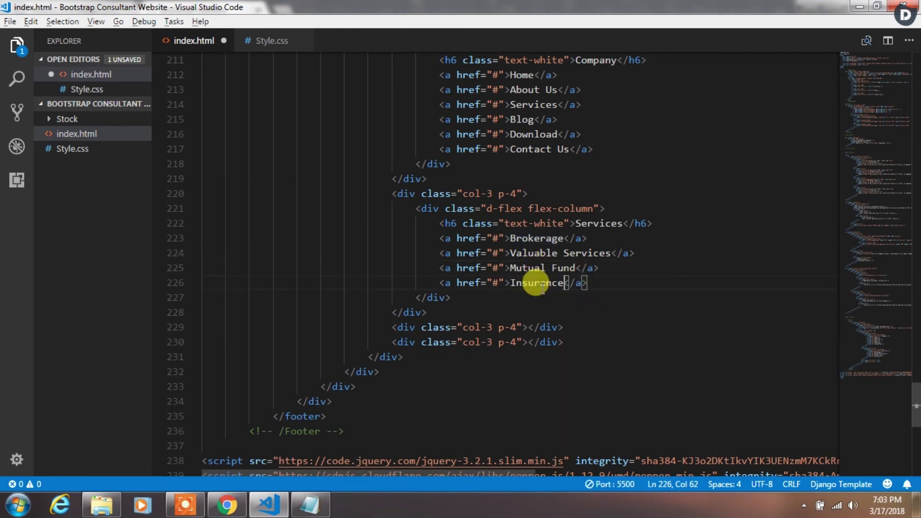
pyautogui.hotkey('ctrl', 's')
pyautogui.hotkey('alt', 'Tab')
pyautogui.hotkey('alt', 'Tab')
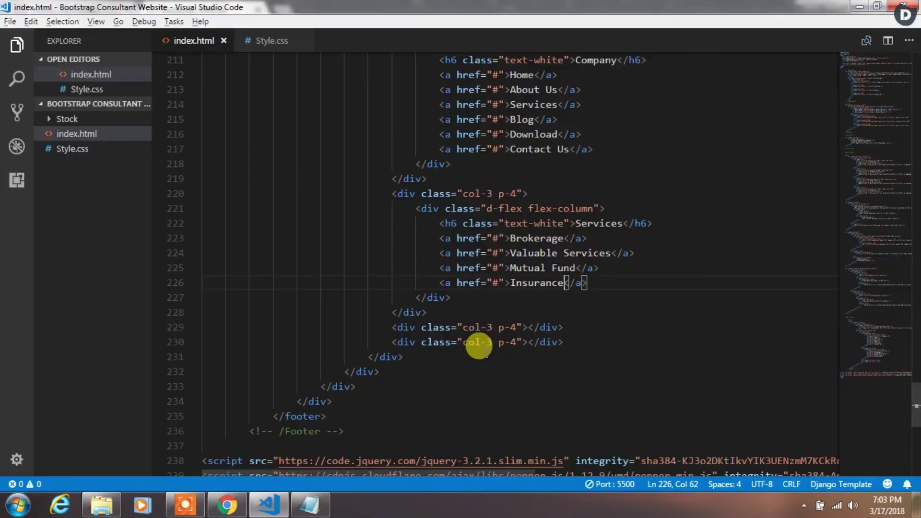
# - Add a d-flex flex-column div inside the third footer column
pyautogui.click(524, 328)
pyautogui.press('Return')
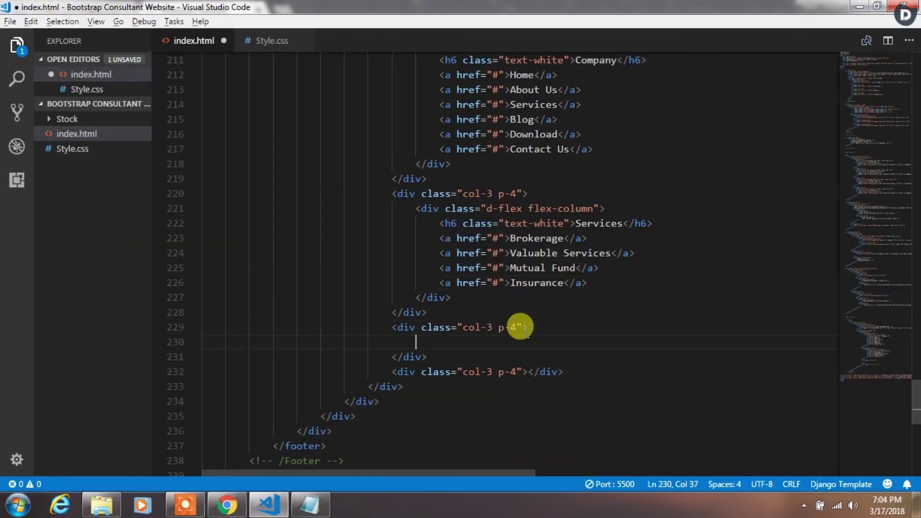
pyautogui.write('div.')
pyautogui.write('d-flex')
pyautogui.press('Tab')
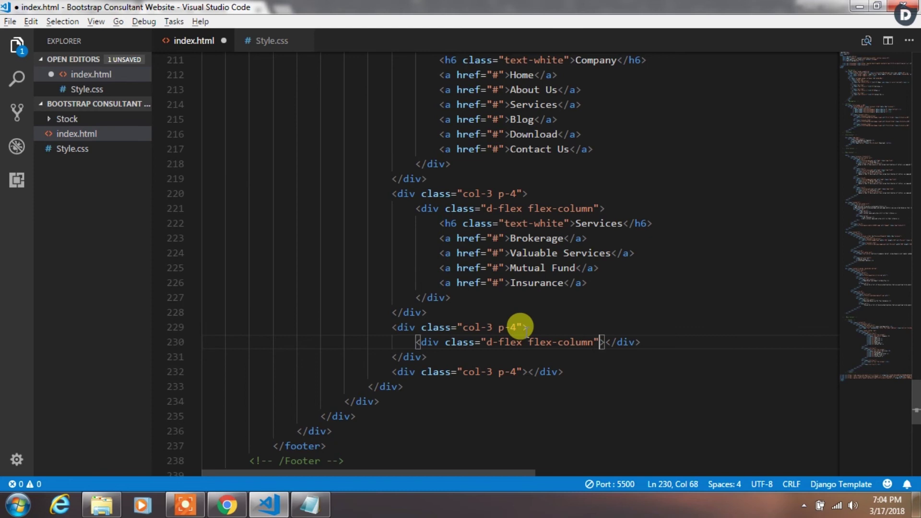
pyautogui.press('Return')
pyautogui.write('h6')
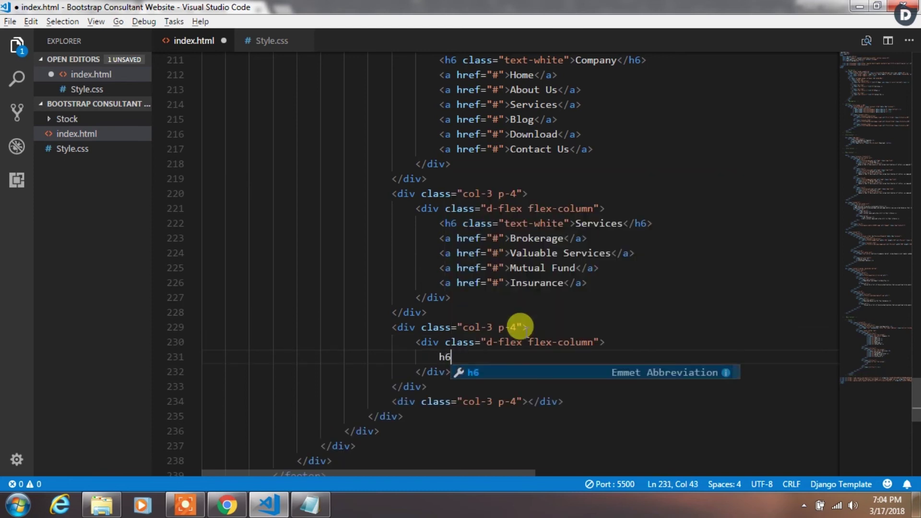
pyautogui.press('Tab')
pyautogui.write('class="text-')
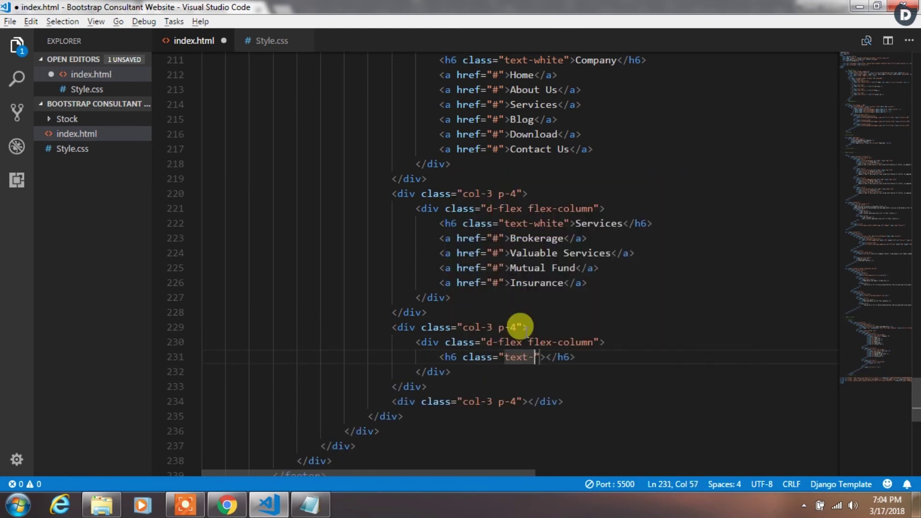
pyautogui.write('white">Con')
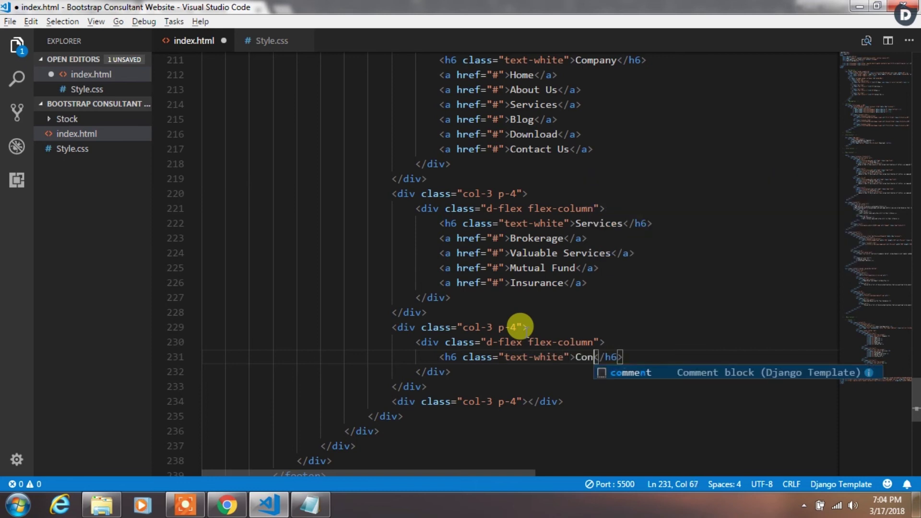
pyautogui.write('tact Us')
pyautogui.press('End')
pyautogui.press('Return')
pyautogui.write('h6')
# - Add a text-white 'Contact Us' h6 heading inside the flex div
pyautogui.press('Tab')
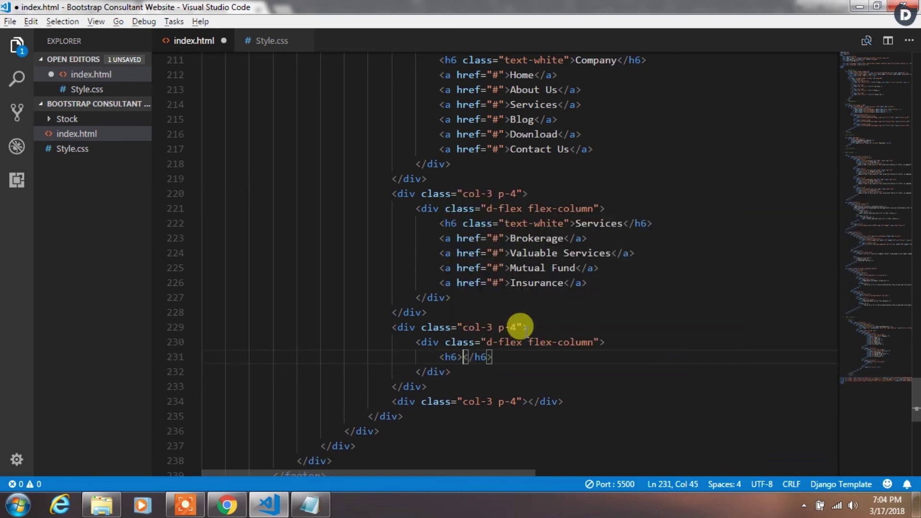
pyautogui.write('cl')
pyautogui.press('Tab')
pyautogui.write('text-whi')
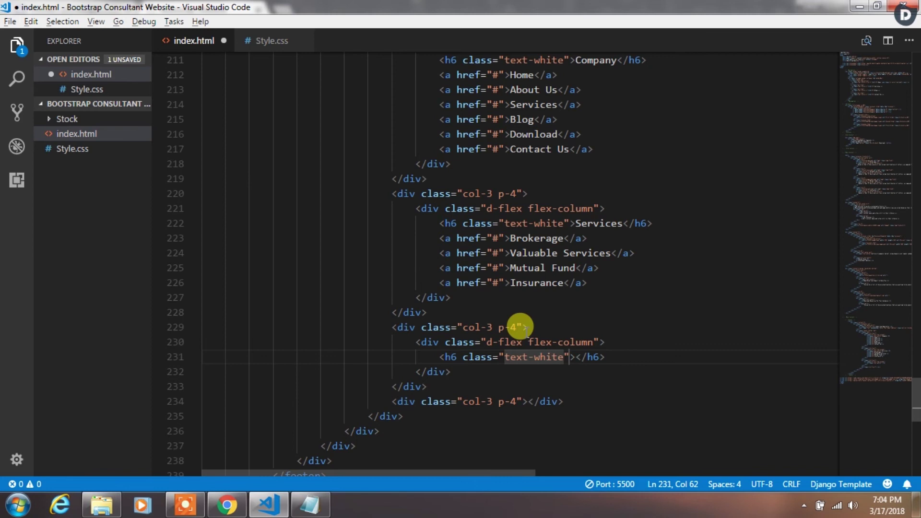
pyautogui.press('Right')
pyautogui.write('Contact Us')
pyautogui.press('End')
pyautogui.press('Return')
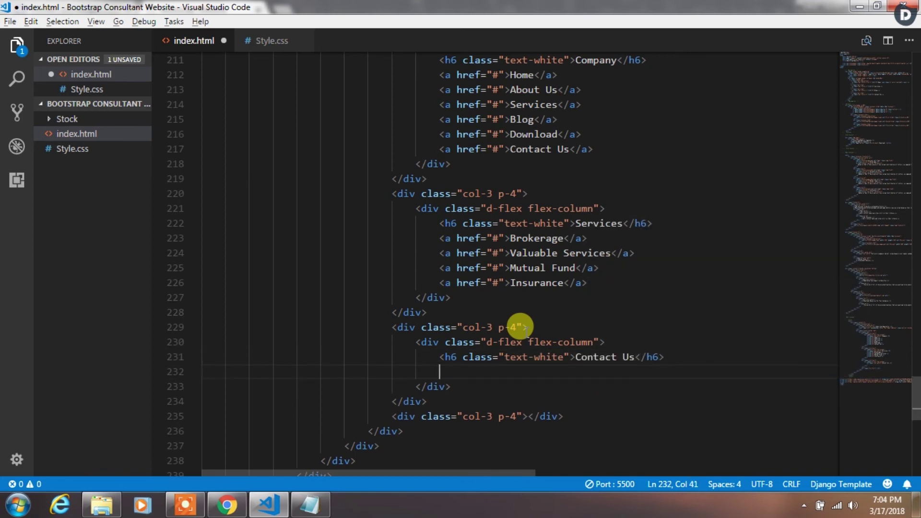
pyautogui.write('a')
# - Add email and phone number links under the heading and save the page
pyautogui.press('Tab')
pyautogui.write('#">Example')
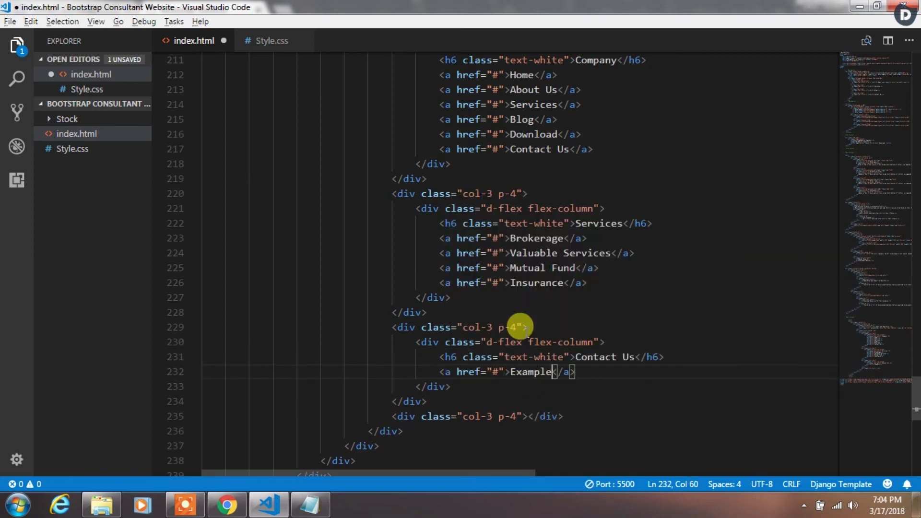
pyautogui.write('@gmail.com')
pyautogui.press('End')
pyautogui.press('Return')
pyautogui.write('a')
pyautogui.press('Tab')
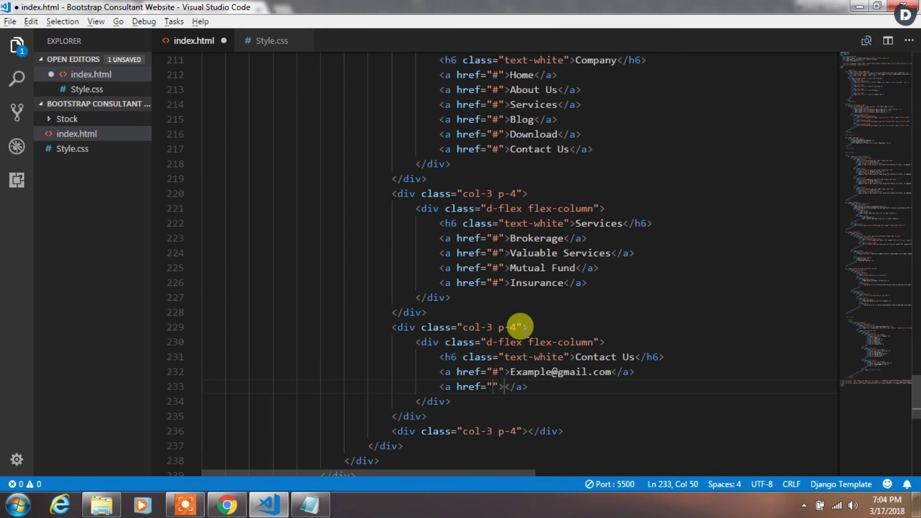
pyautogui.write('91 123-')
pyautogui.write('456-7')
pyautogui.write('899')
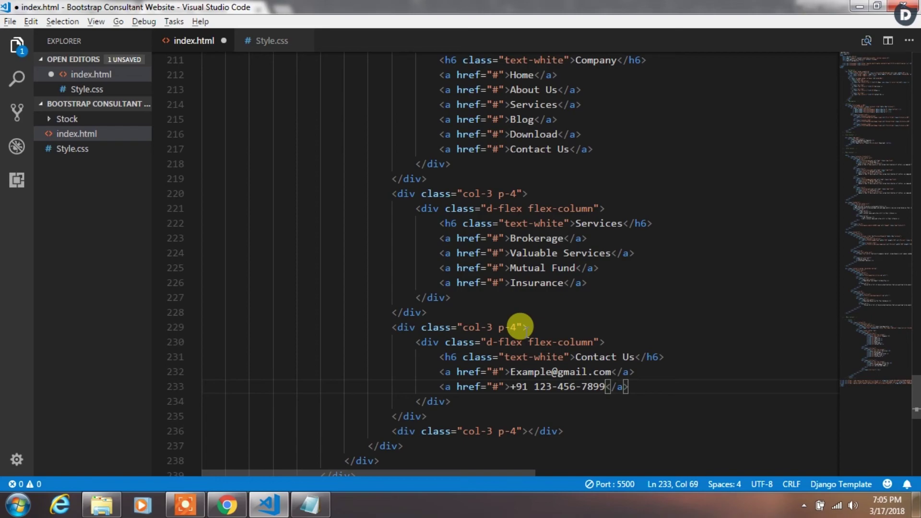
pyautogui.hotkey('ctrl', 's')
pyautogui.hotkey('alt', 'Tab')
pyautogui.hotkey('alt', 'Tab')
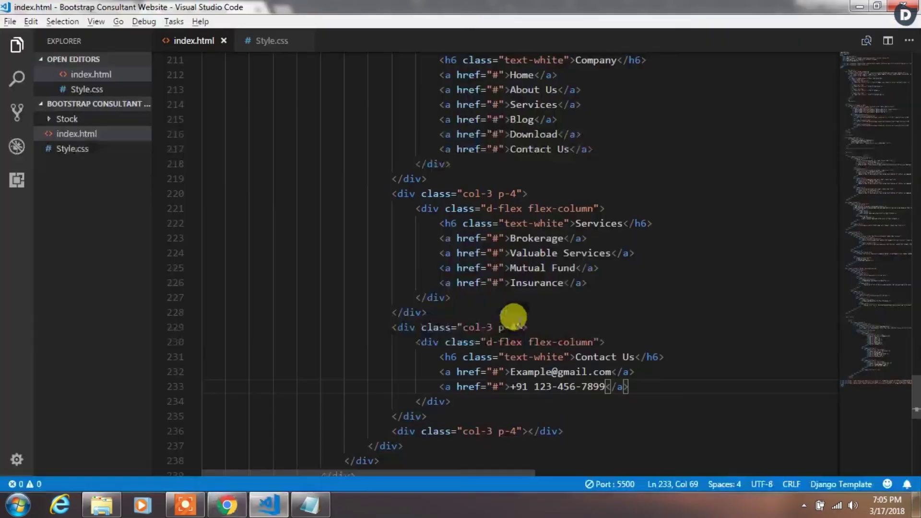
pyautogui.scroll(-4, 513, 373)
# - Add a text-white 'Connect with Us' h6 heading in the fourth column
pyautogui.click(524, 261)
pyautogui.press('Return')
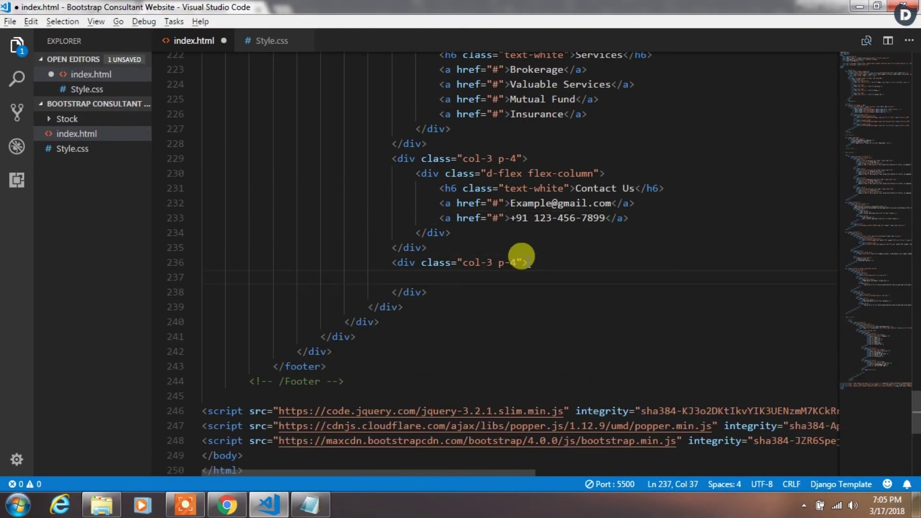
pyautogui.write('h6')
pyautogui.press('Tab')
pyautogui.hotkey('ctrl', 'z')
pyautogui.hotkey('ctrl', 'z')
pyautogui.write('h6')
pyautogui.press('Tab')
pyautogui.press('Left')
pyautogui.write('class="text-wh')
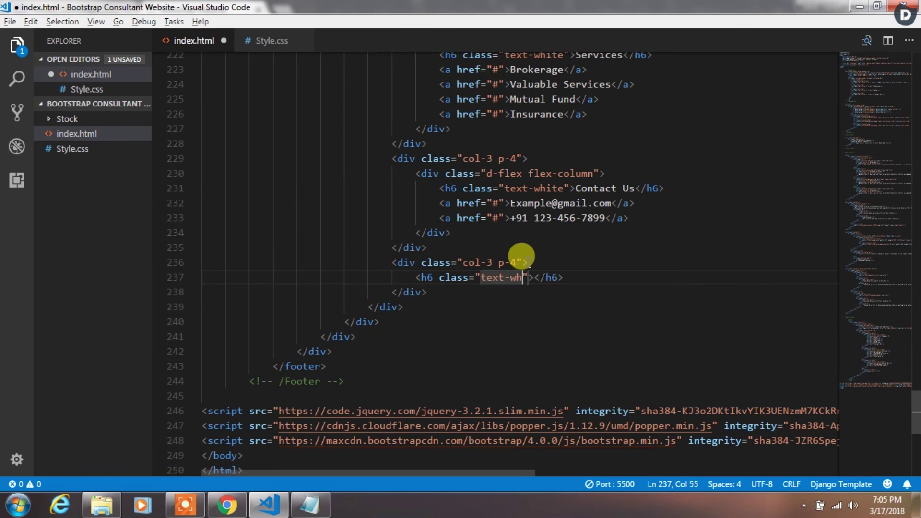
pyautogui.write('ite">')
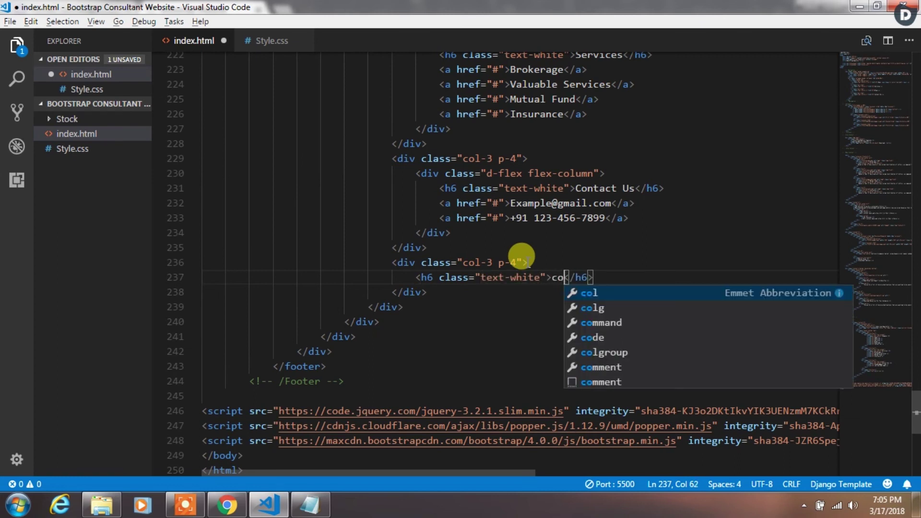
pyautogui.write('Connect with')
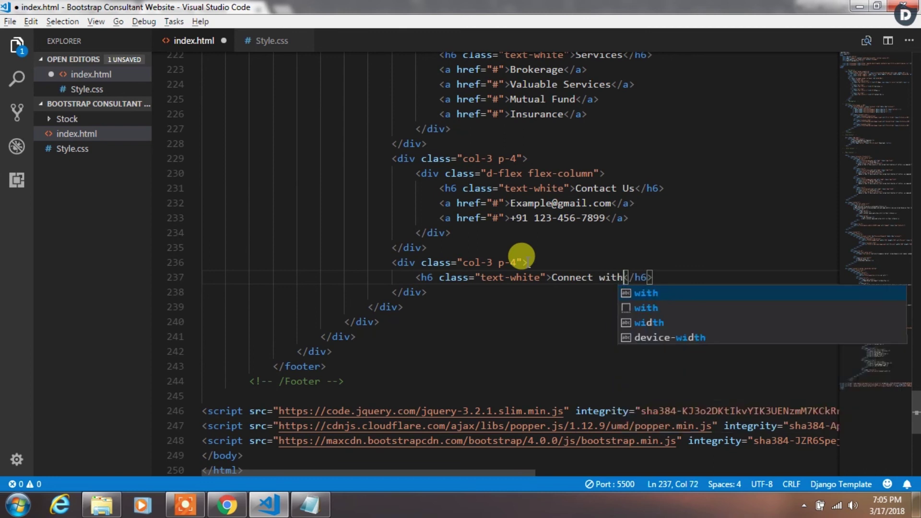
pyautogui.write(' us')
pyautogui.press('BackSpace')
pyautogui.press('BackSpace')
pyautogui.write('Us')
# - Add an empty d-flex flex-row div beneath the heading
pyautogui.press('End')
pyautogui.press('Return')
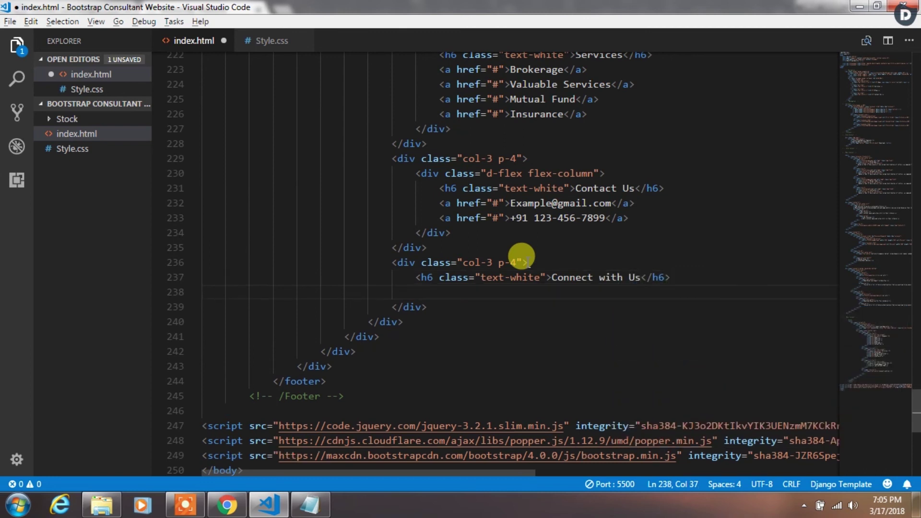
pyautogui.write('div.')
pyautogui.write('d0f')
pyautogui.press('BackSpace')
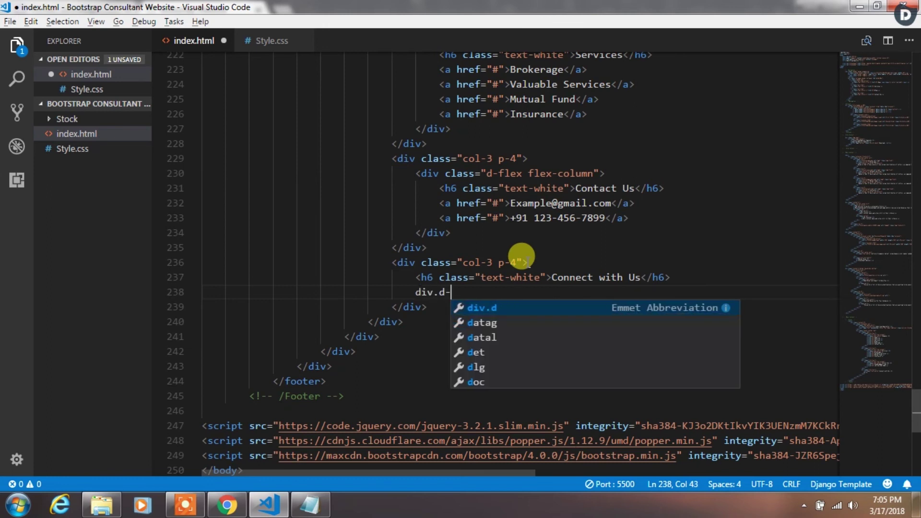
pyautogui.write('-flex')
pyautogui.press('Tab')
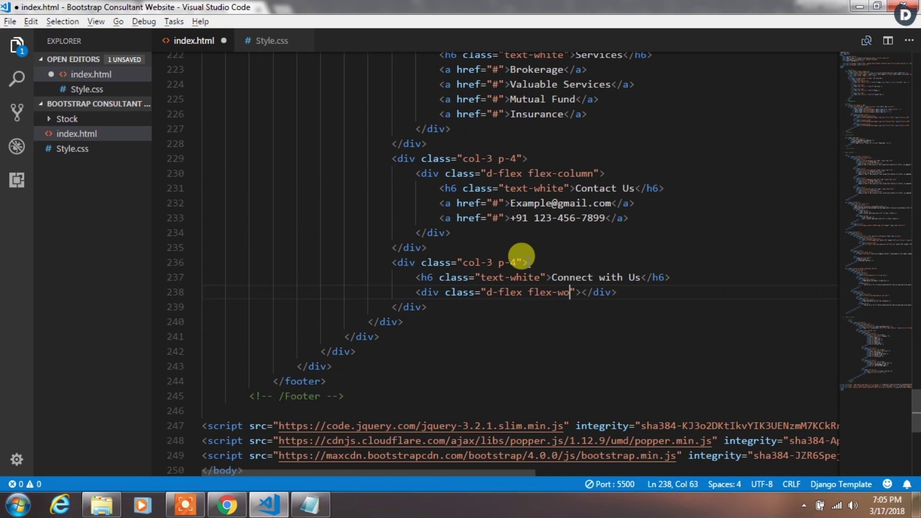
pyautogui.write('w')
pyautogui.press('Right')
pyautogui.press('Right')
pyautogui.press('Return')
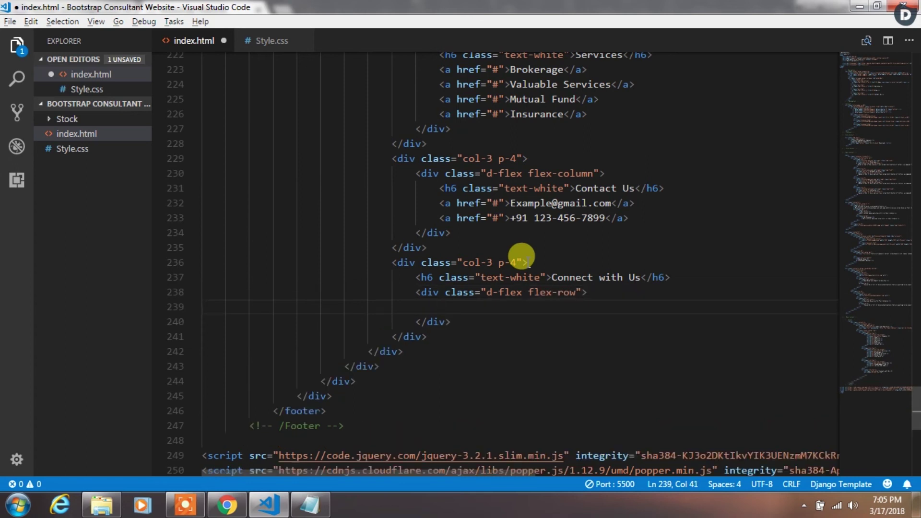
pyautogui.write('img')
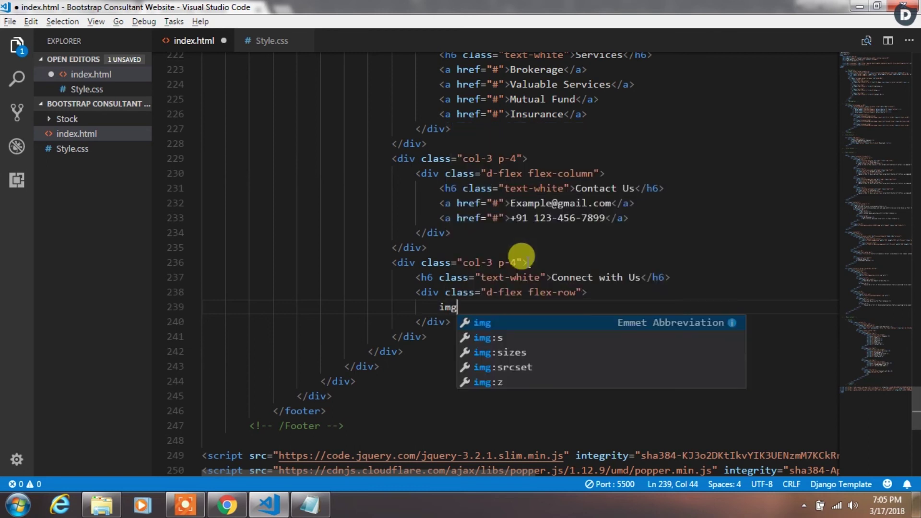
# - Add a facebook.png icon image and duplicate it into three icon lines
pyautogui.press('Tab')
pyautogui.write('Stock/')
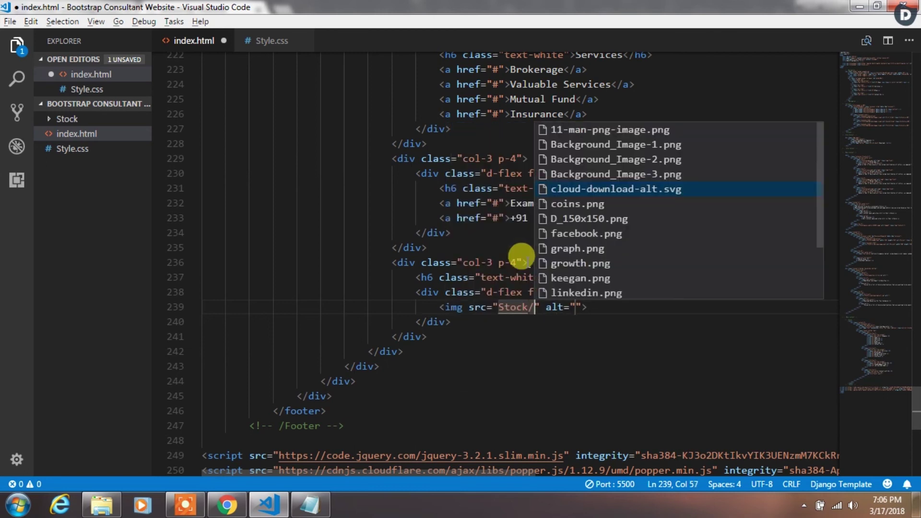
pyautogui.write('f')
pyautogui.press('Tab')
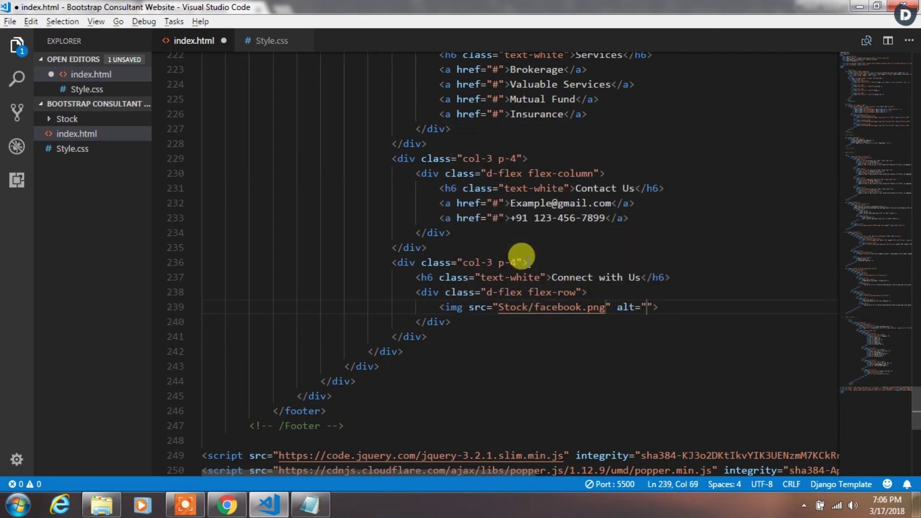
pyautogui.write('class')
pyautogui.press('Return')
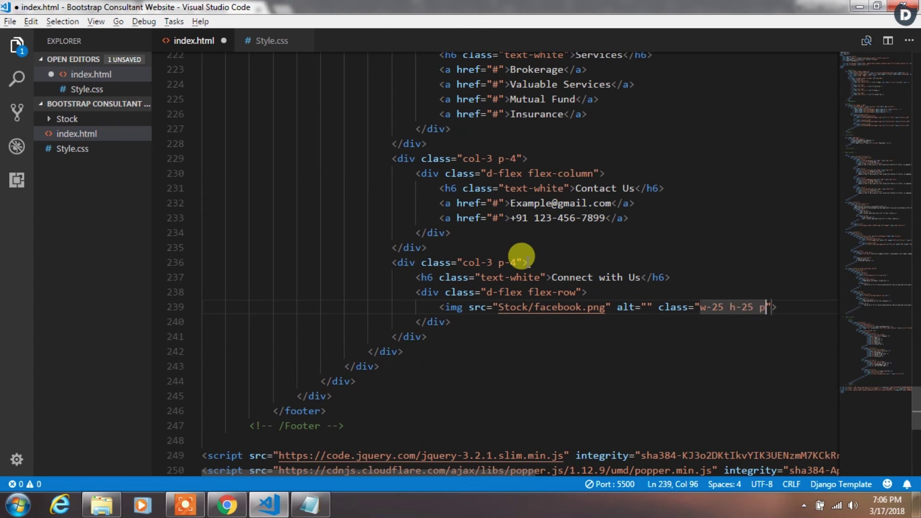
pyautogui.hotkey('shift', 'Home')
pyautogui.hotkey('ctrl', 'c')
pyautogui.press('End')
pyautogui.press('Return')
pyautogui.hotkey('ctrl', 'v')
pyautogui.press('Return')
pyautogui.hotkey('ctrl', 'v')
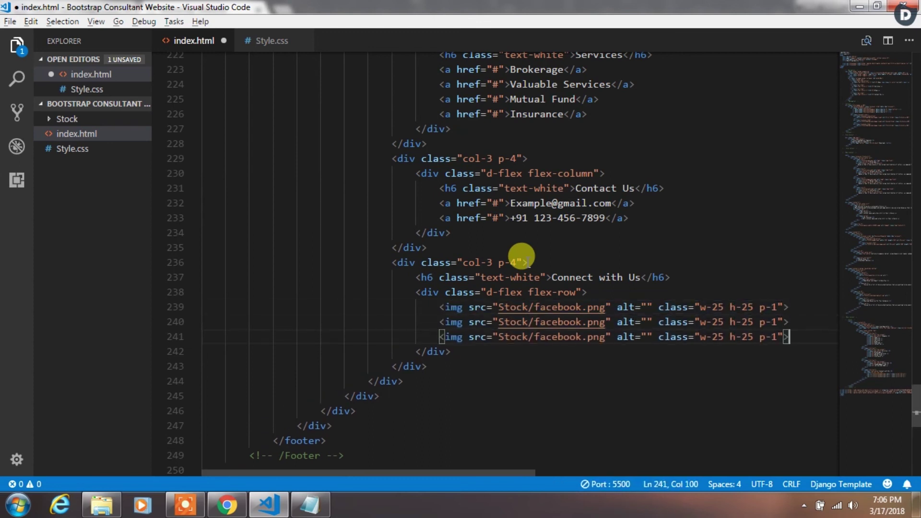
# - Switch the second icon to Twitter and the third to linkedin.png, then save and preview
pyautogui.click(605, 321)
pyautogui.press('BackSpace')
pyautogui.press('BackSpace')
pyautogui.press('BackSpace')
pyautogui.press('BackSpace')
pyautogui.press('BackSpace')
pyautogui.press('BackSpace')
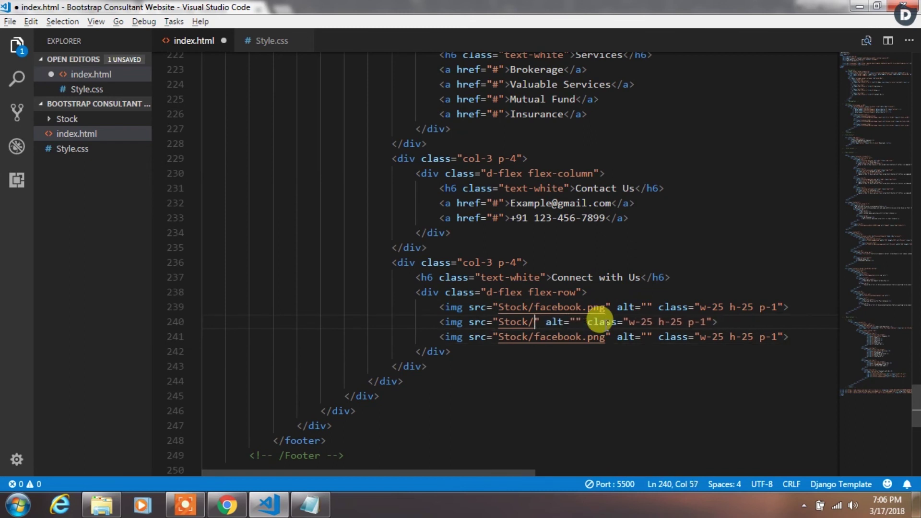
pyautogui.write('twitter')
pyautogui.press('Tab')
pyautogui.click(599, 336)
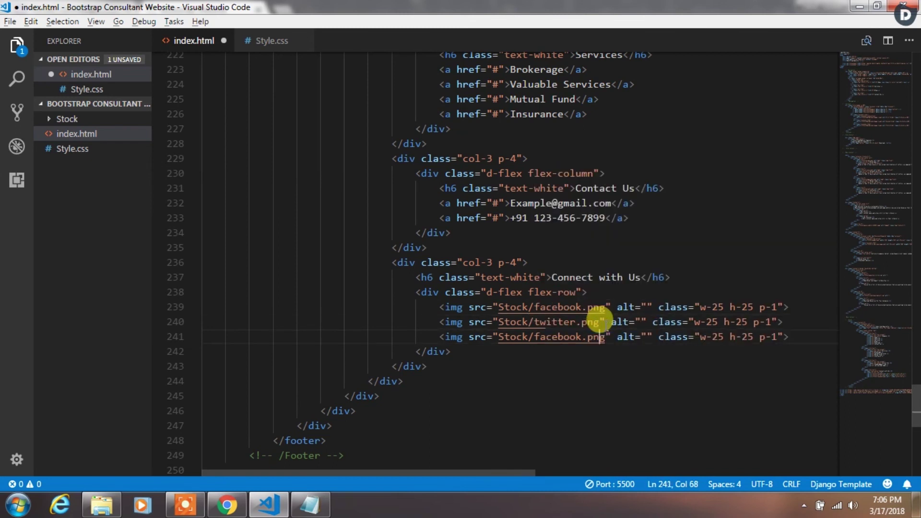
pyautogui.press('BackSpace')
pyautogui.press('BackSpace')
pyautogui.press('BackSpace')
pyautogui.press('BackSpace')
pyautogui.press('BackSpace')
pyautogui.press('BackSpace')
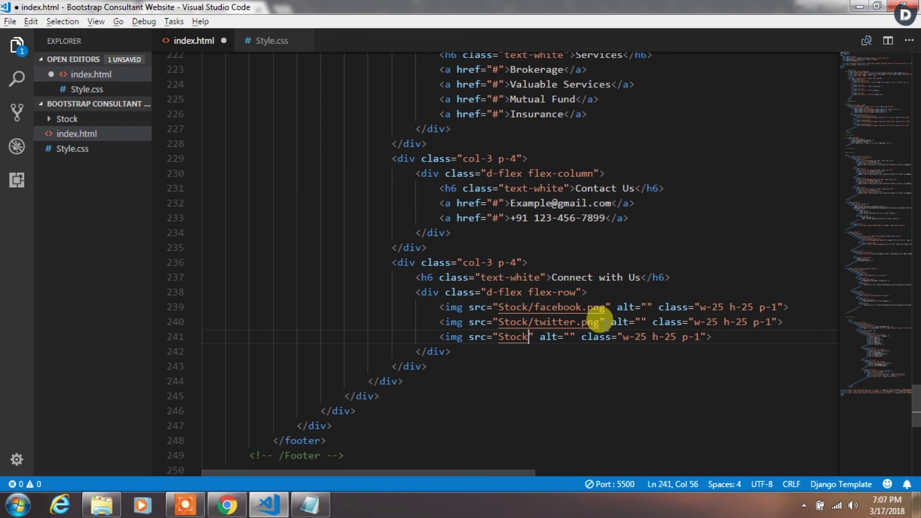
pyautogui.write('li')
pyautogui.press('Tab')
pyautogui.hotkey('ctrl', 's')
pyautogui.hotkey('alt', 'Tab')
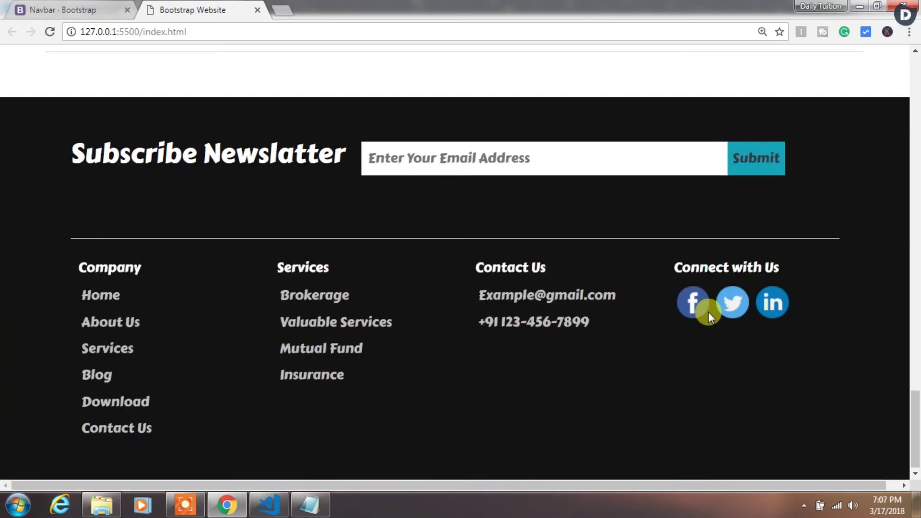
pyautogui.hotkey('alt', 'Tab')
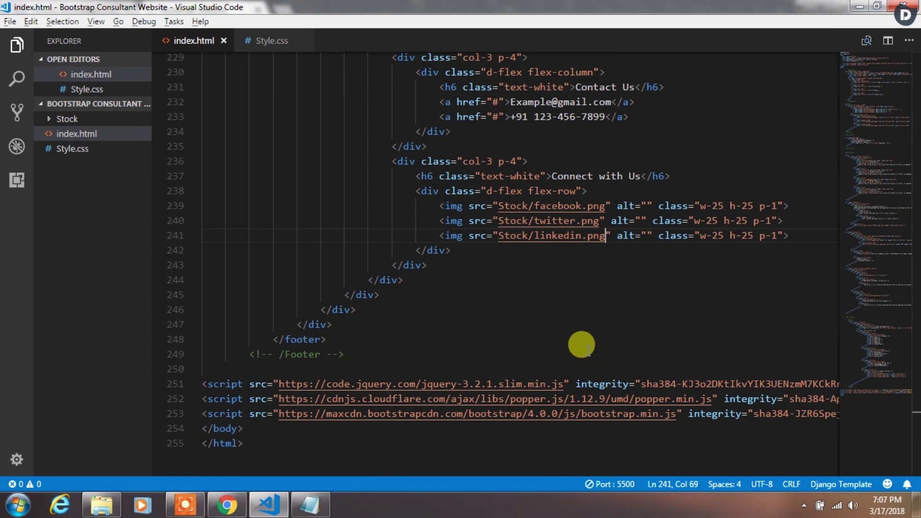
# - Add a centered text-white w-100 pt-4 div after the footer row
pyautogui.click(407, 281)
pyautogui.press('Return')
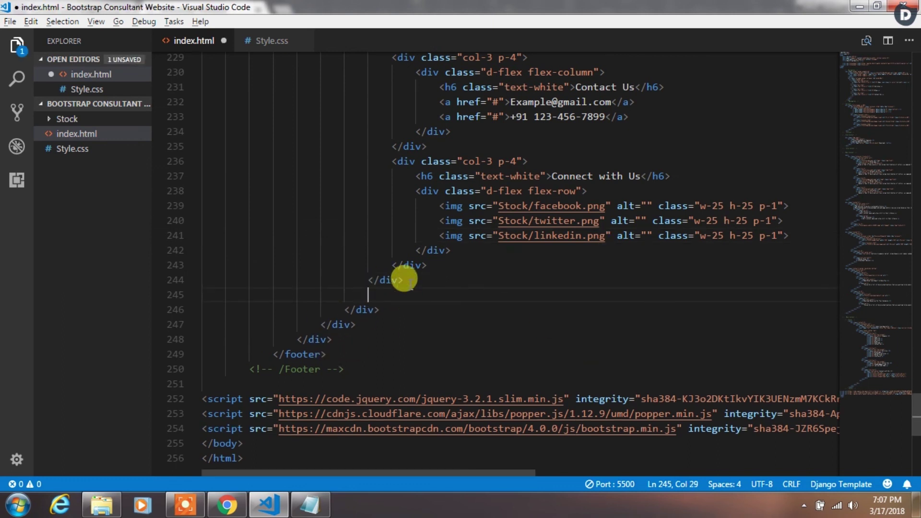
pyautogui.write('div.text-c')
pyautogui.press('Tab')
pyautogui.press('Return')
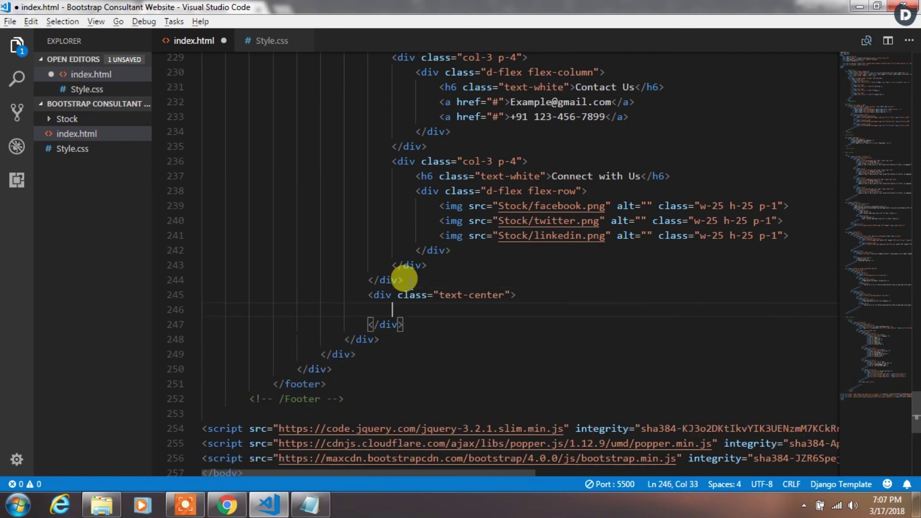
pyautogui.hotkey('ctrl', 'z')
pyautogui.write('div.tex')
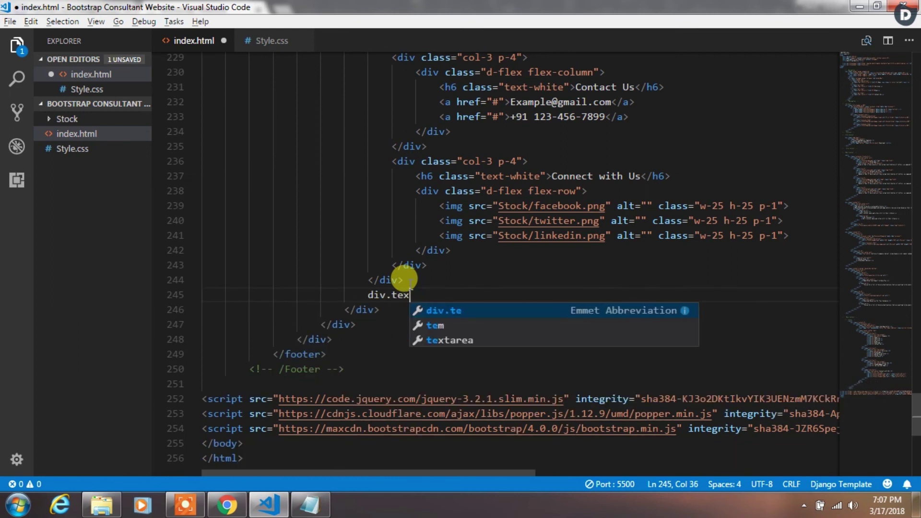
pyautogui.write('t-cent')
pyautogui.press('Tab')
pyautogui.press('Return')
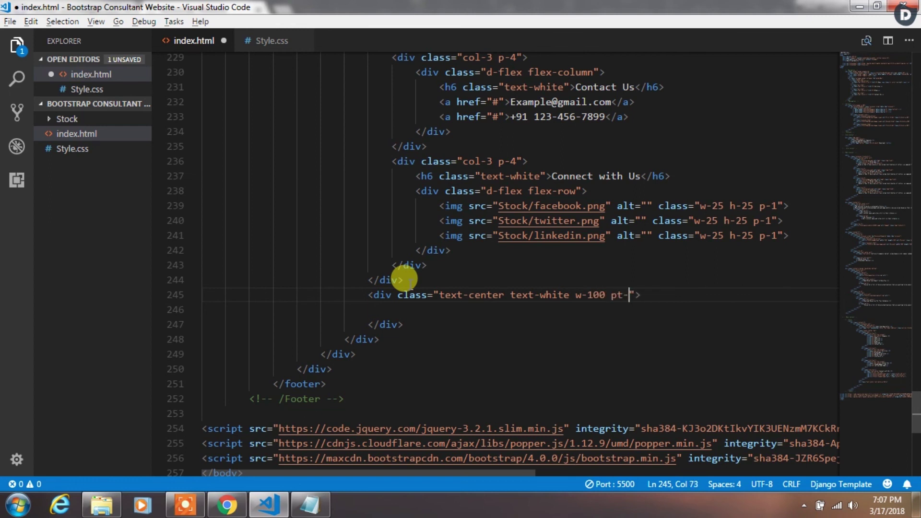
pyautogui.press('Down')
pyautogui.write('Com')
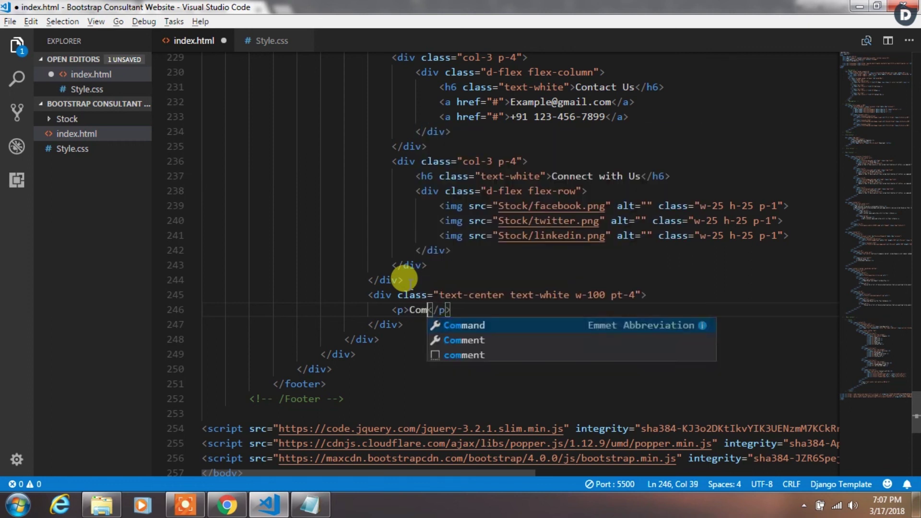
# - Write the 'Copyright ©' line, ending in a #6efdf5-coloured span credit
pyautogui.press('BackSpace')
pyautogui.write('p')
pyautogui.write('yright')
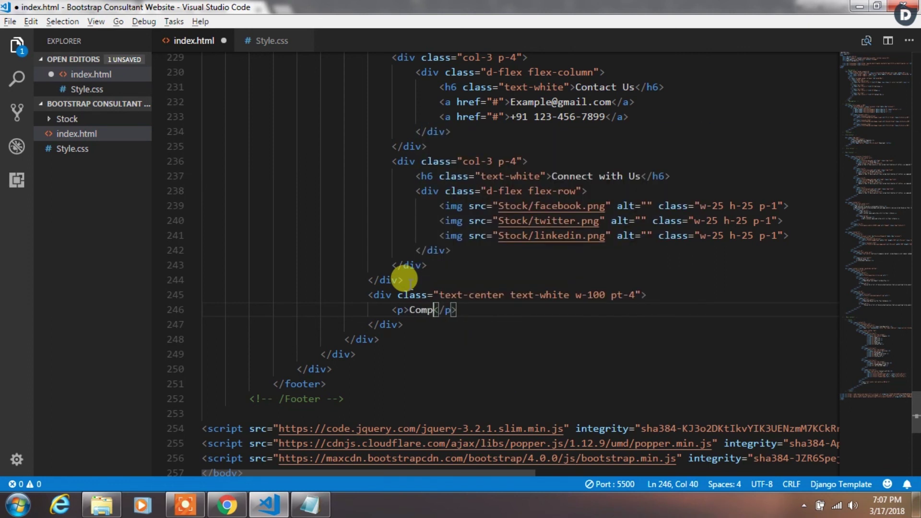
pyautogui.write('cop')
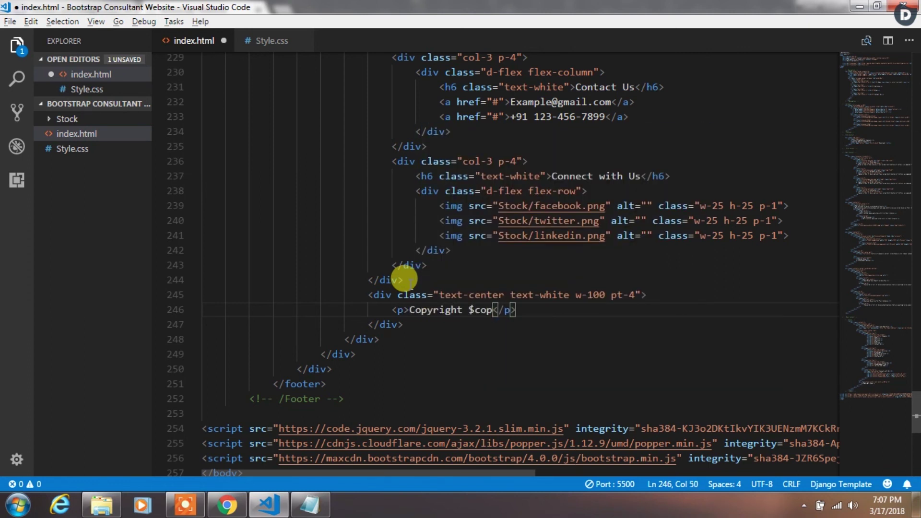
pyautogui.write('yright')
pyautogui.hotkey('ctrl', 'BackSpace')
pyautogui.press('BackSpace')
pyautogui.write('copy;')
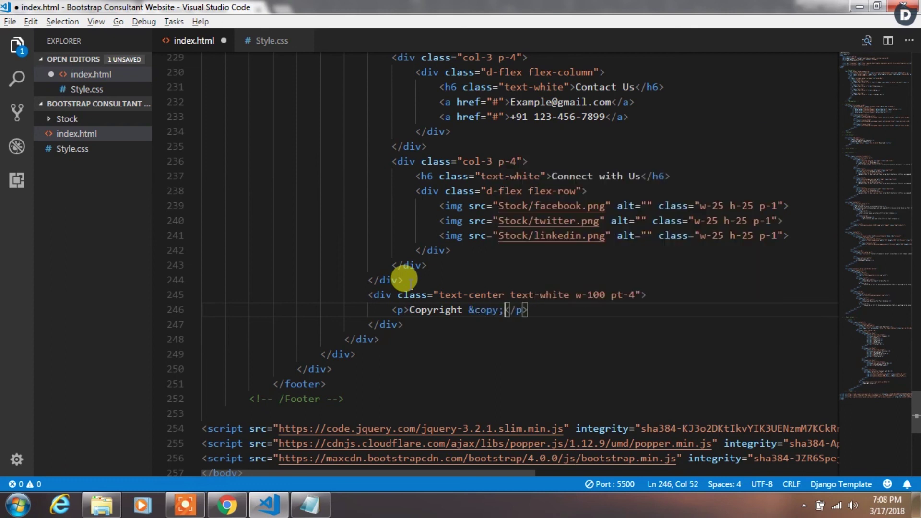
pyautogui.write(' All Rights Reserved 2018 Tem')
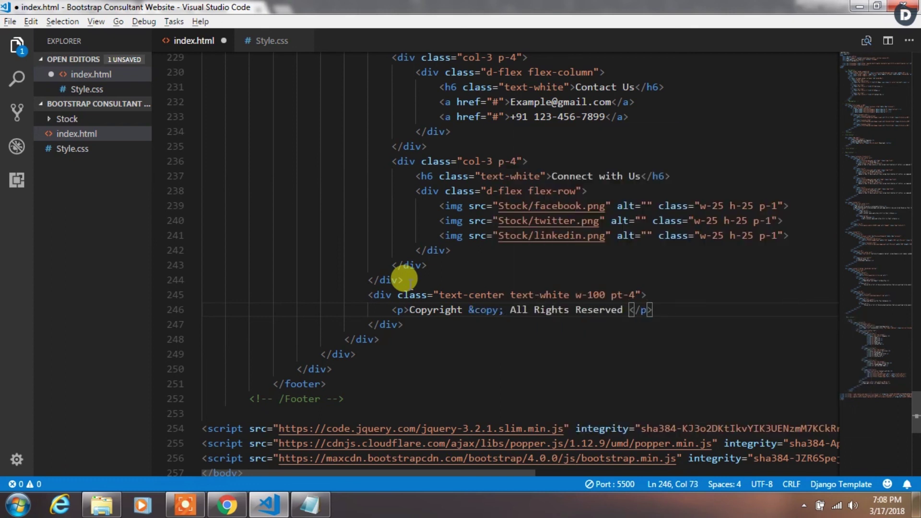
pyautogui.write('plat')
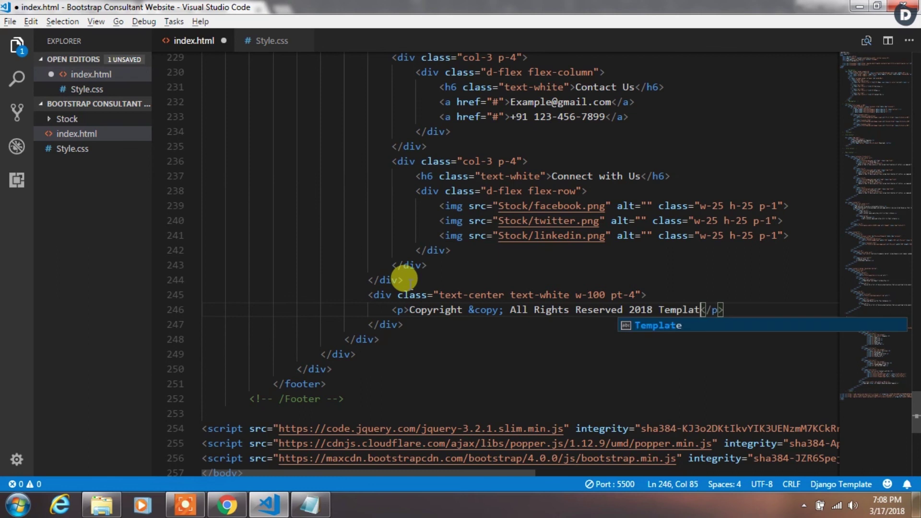
pyautogui.write('e Design by <sap')
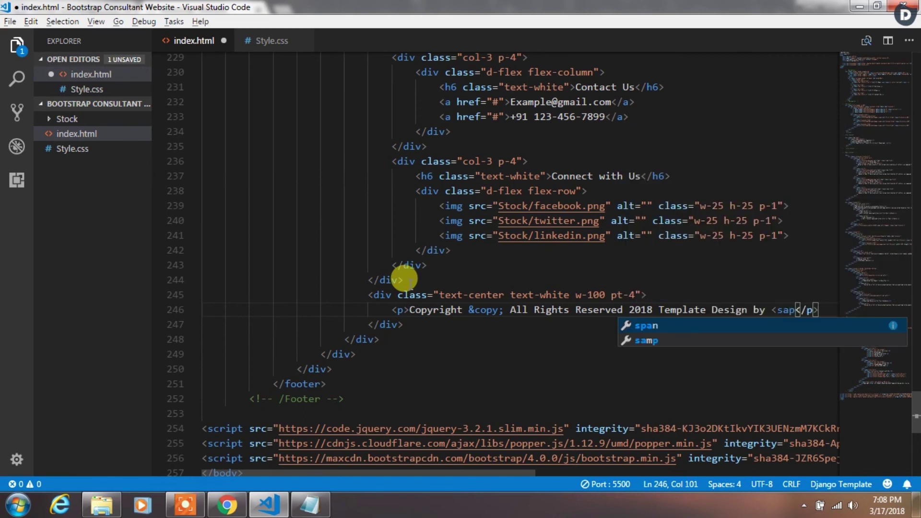
pyautogui.press('Return')
pyautogui.hscroll(5, 416, 386)
pyautogui.write('sty')
pyautogui.press('Return')
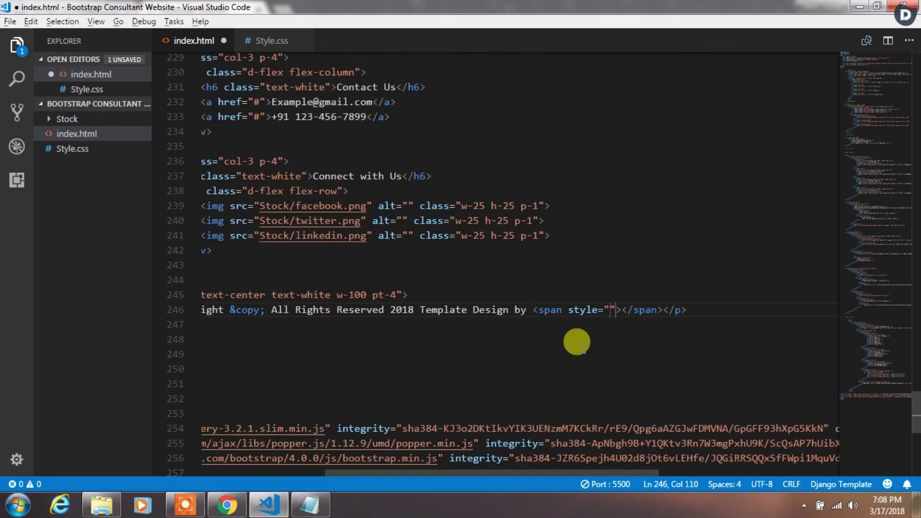
pyautogui.write('color:#6')
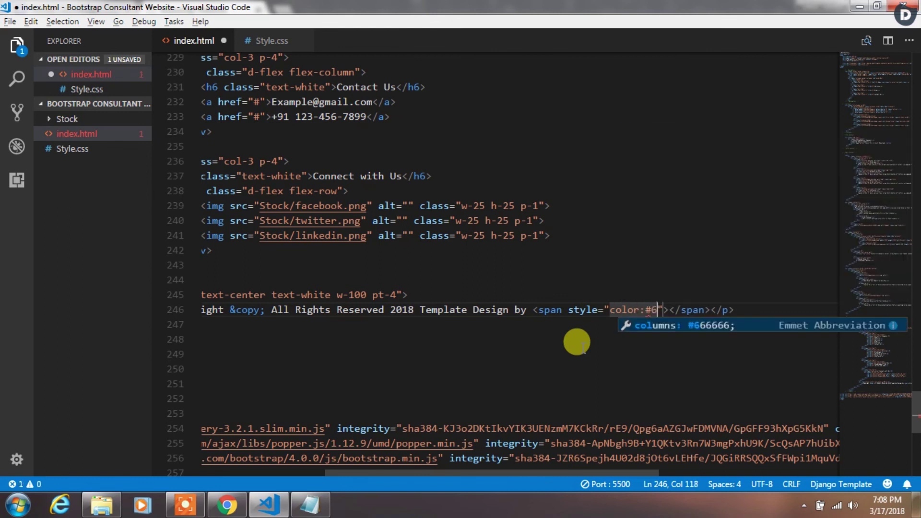
pyautogui.write('efdf5;')
pyautogui.press('Right')
pyautogui.press('Right')
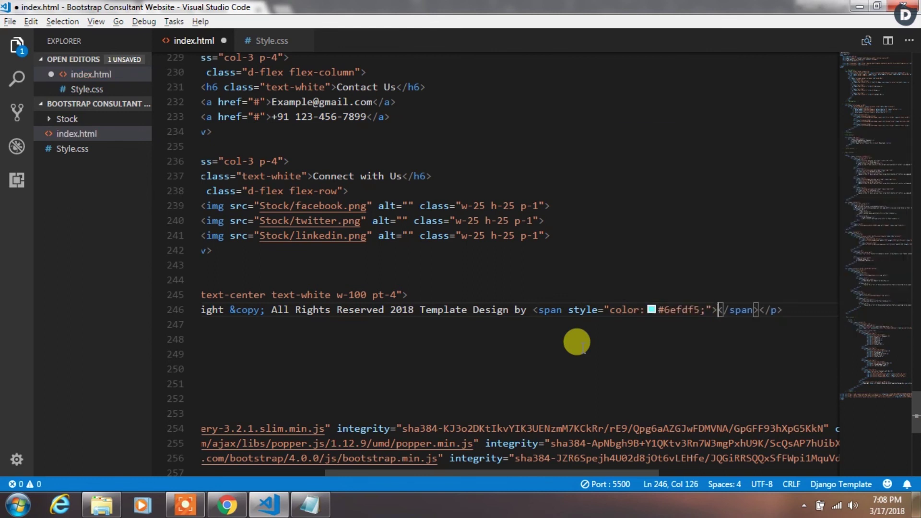
pyautogui.write('Daily Tuition')
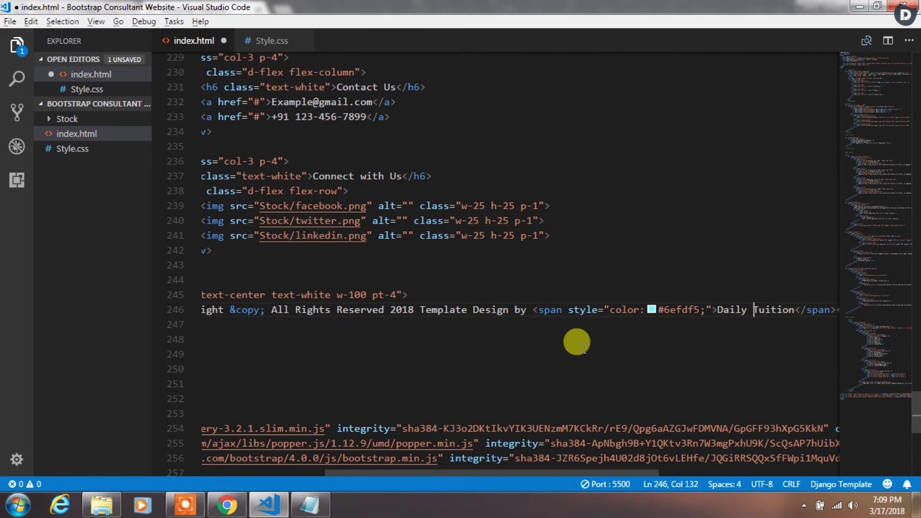
# - Save and view the copyright line in the full-screen browser
pyautogui.hotkey('ctrl', 's')
pyautogui.hotkey('alt', 'Tab')
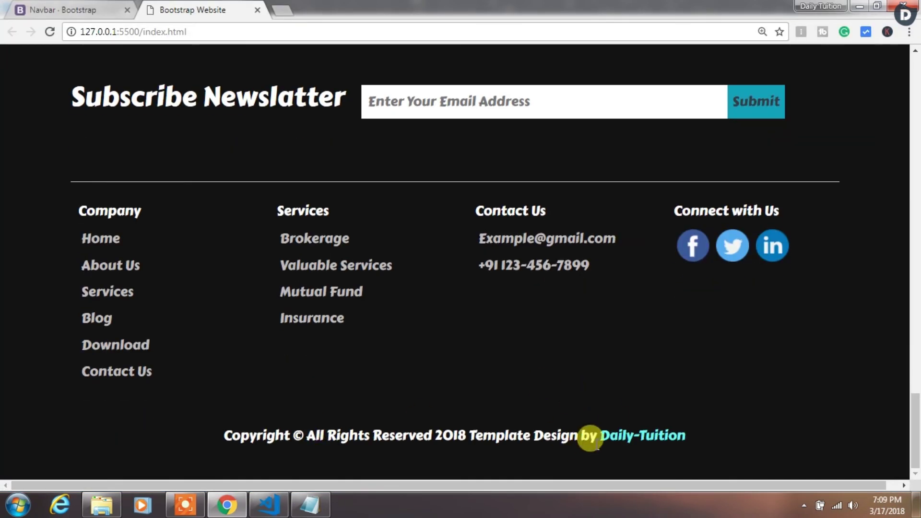
pyautogui.scroll(10, 569, 345)
pyautogui.press('F11')
pyautogui.press('Home')
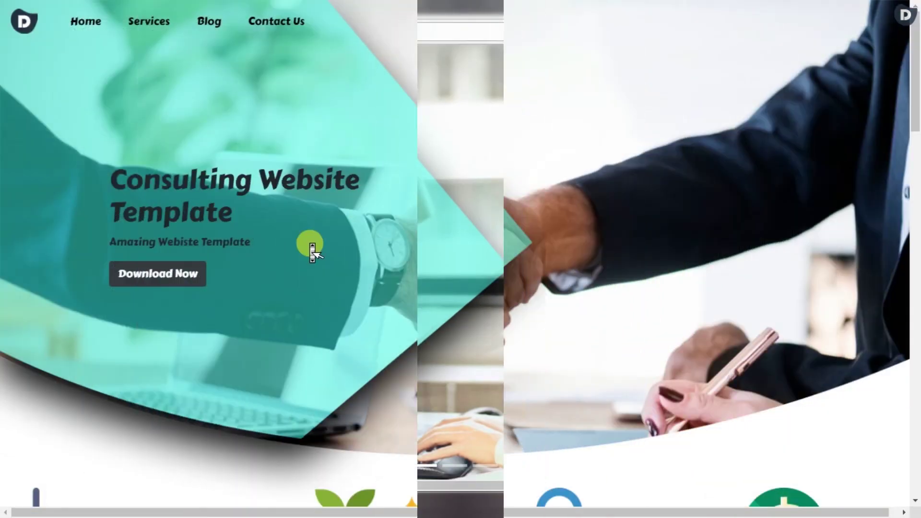
pyautogui.scroll(-4, 314, 251)
pyautogui.scroll(-4, 313, 252)
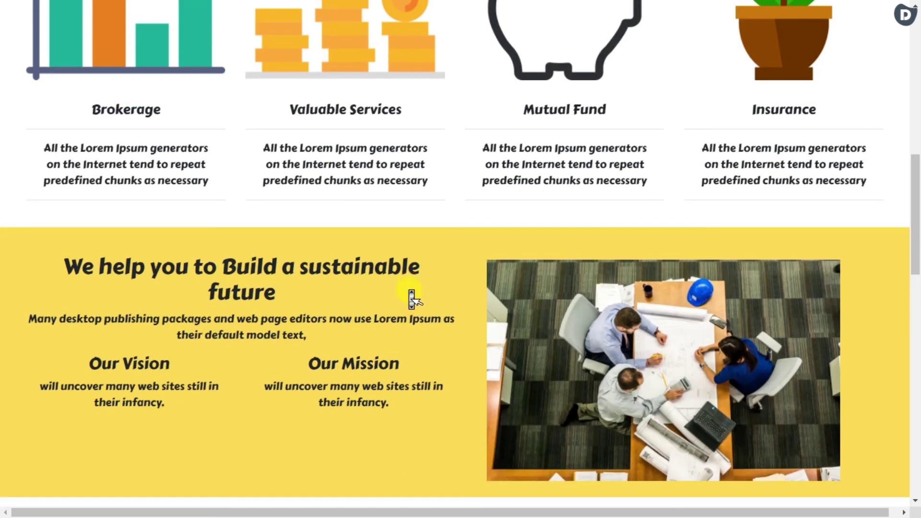
pyautogui.scroll(-1, 413, 297)
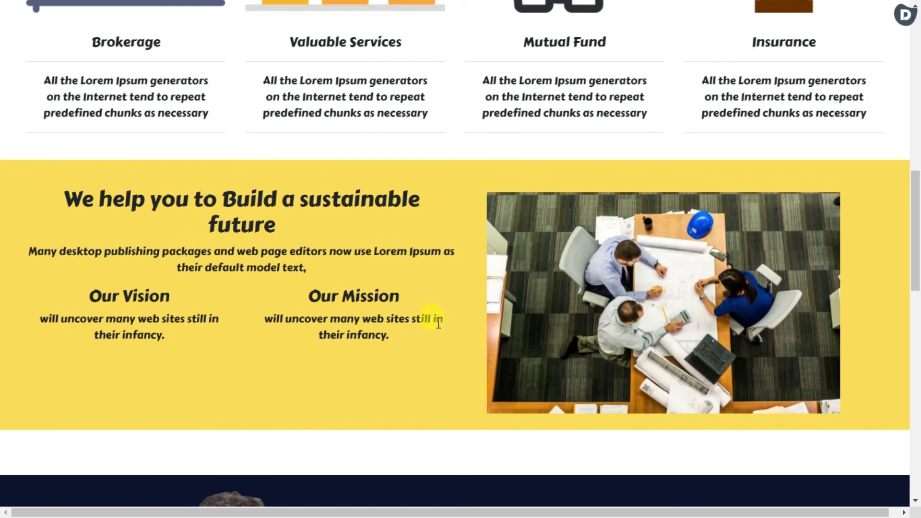
pyautogui.scroll(-3, 367, 296)
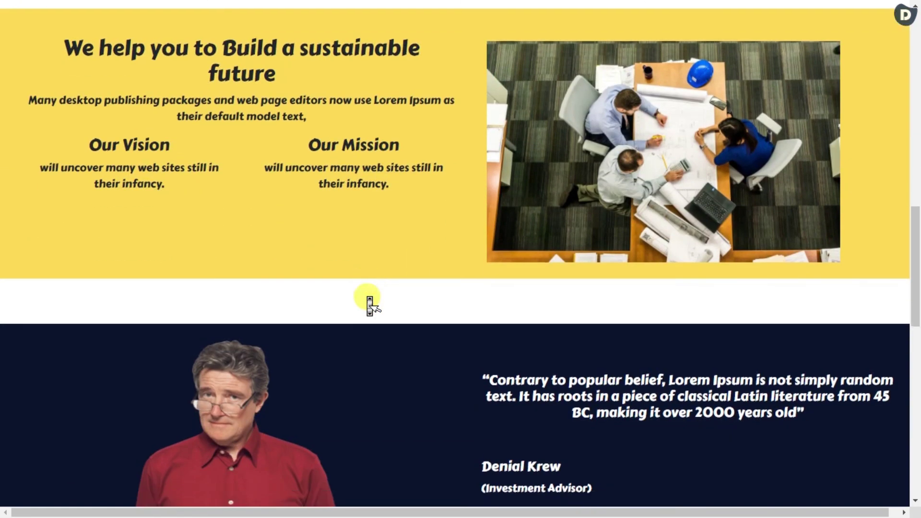
pyautogui.scroll(-1, 367, 296)
pyautogui.scroll(-2, 367, 296)
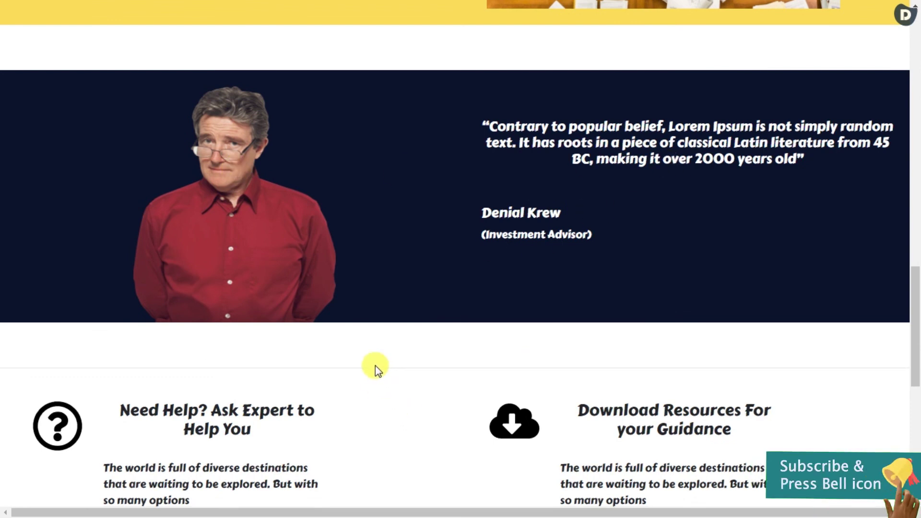
pyautogui.scroll(-1, 375, 366)
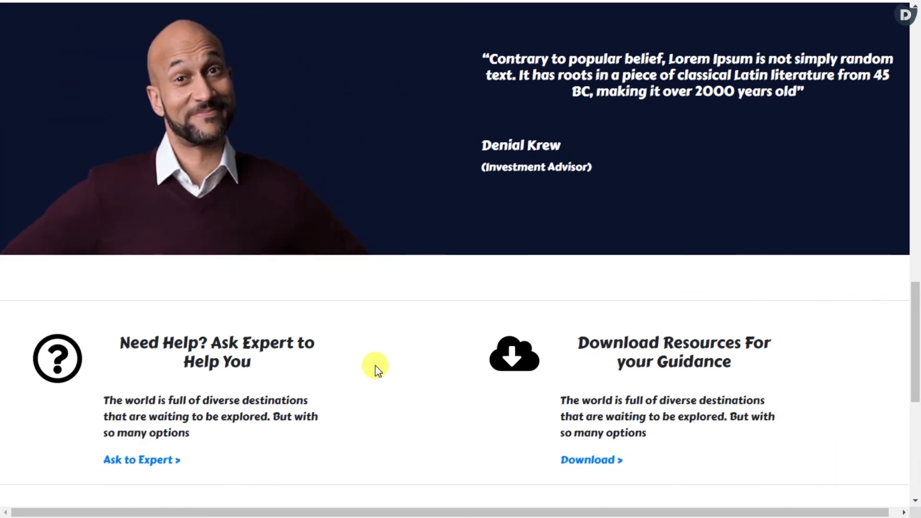
pyautogui.scroll(-2, 378, 373)
pyautogui.scroll(-1, 375, 366)
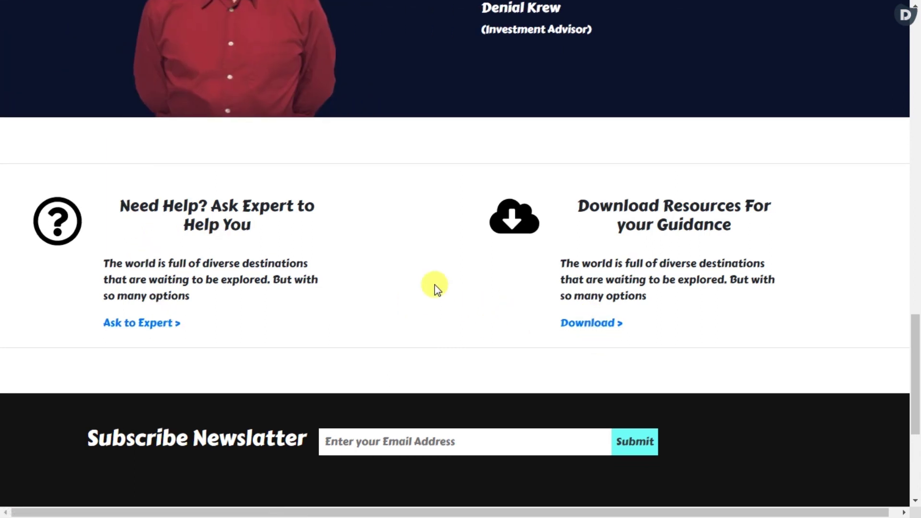
pyautogui.scroll(-3, 435, 287)
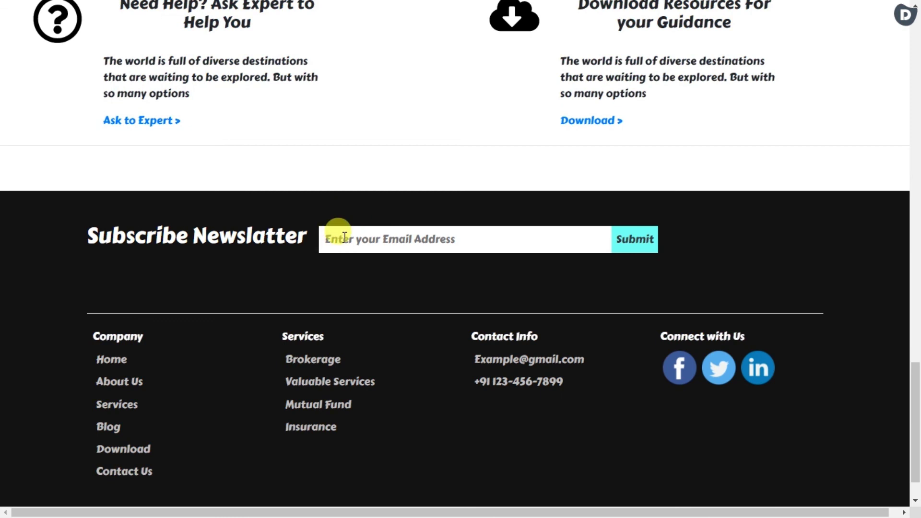
pyautogui.click(504, 240)
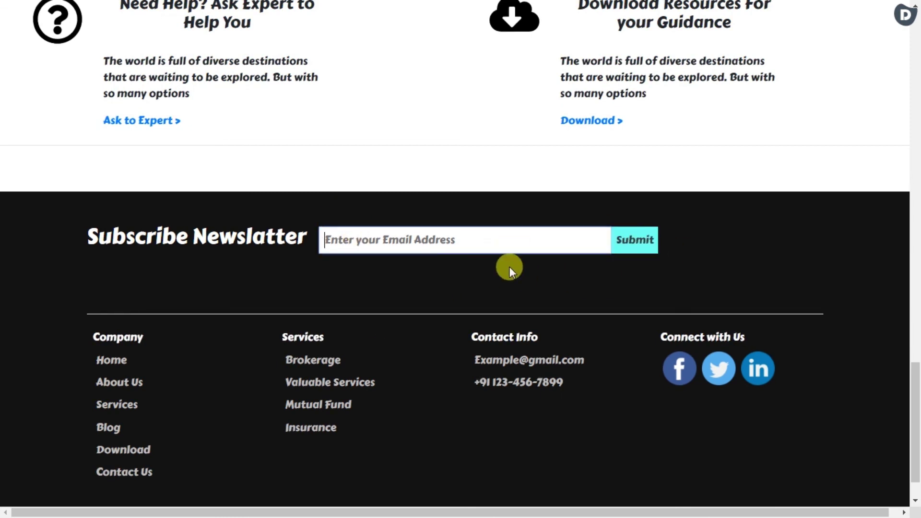
pyautogui.scroll(-1, 427, 320)
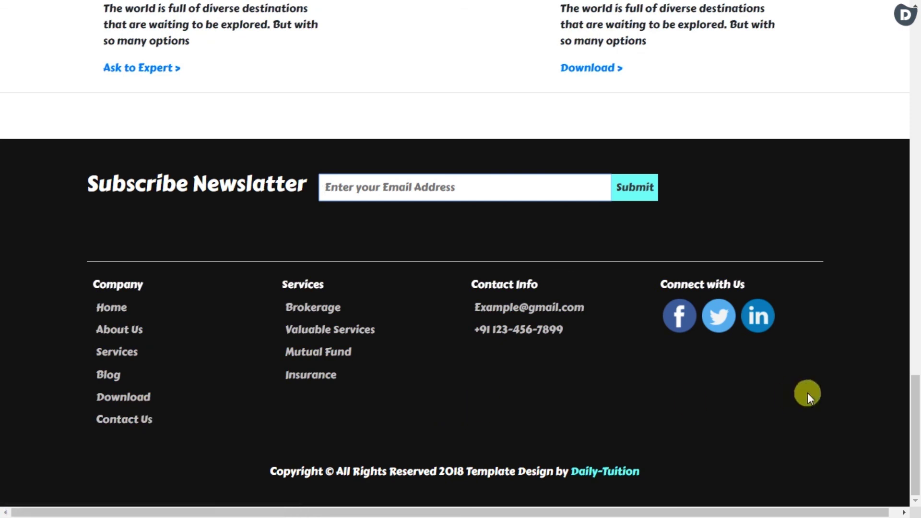
pyautogui.scroll(5, 884, 386)
pyautogui.scroll(5, 884, 385)
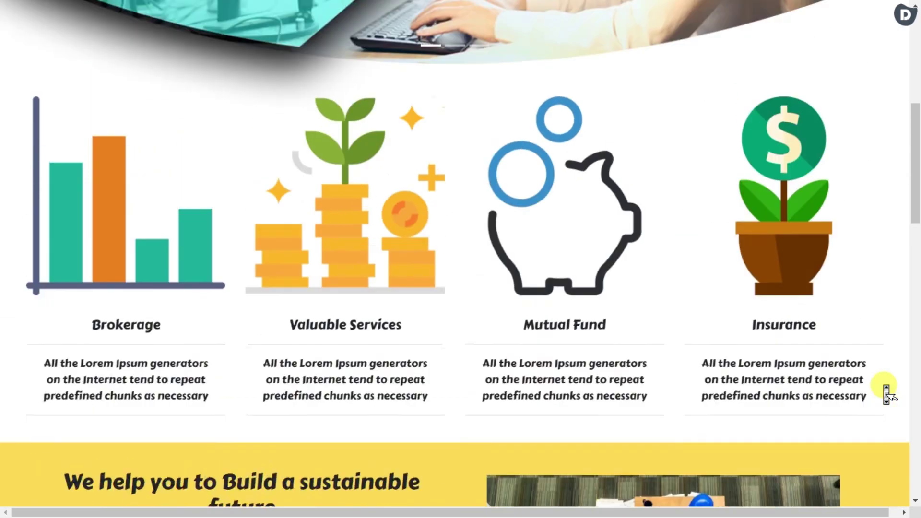
pyautogui.scroll(3, 884, 385)
pyautogui.scroll(4, 884, 385)
pyautogui.scroll(4, 883, 384)
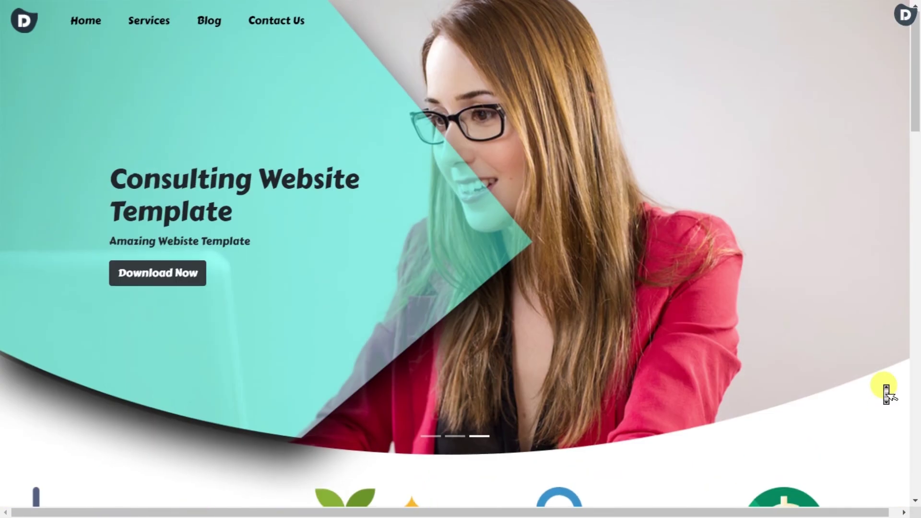